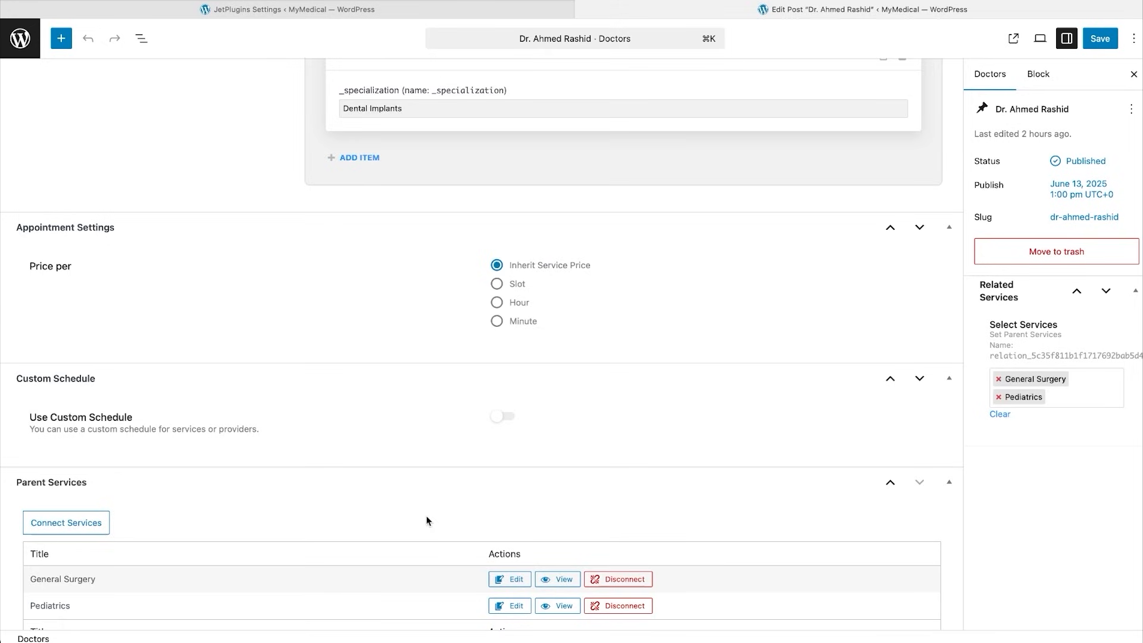
Leave the doctor post and open the Static Page Booking Form from the JetFormBuilder forms for editing.
{"action": "left_click", "coordinate": [28, 34]}
{"action": "left_click", "coordinate": [63, 285]}
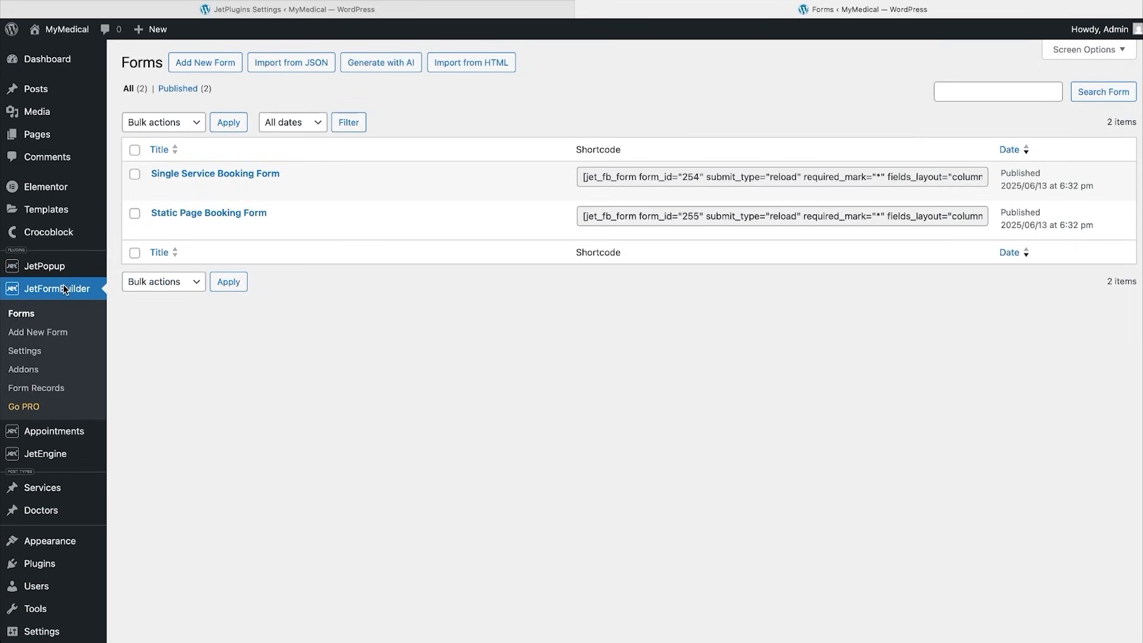
{"action": "mouse_move", "coordinate": [149, 219]}
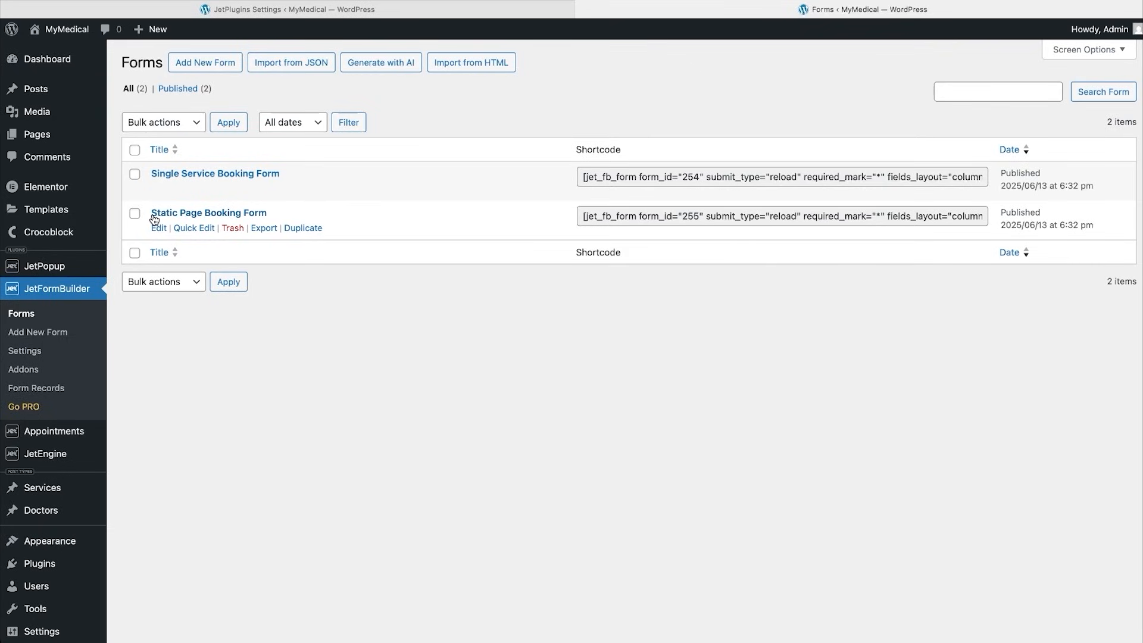
{"action": "left_click", "coordinate": [153, 216]}
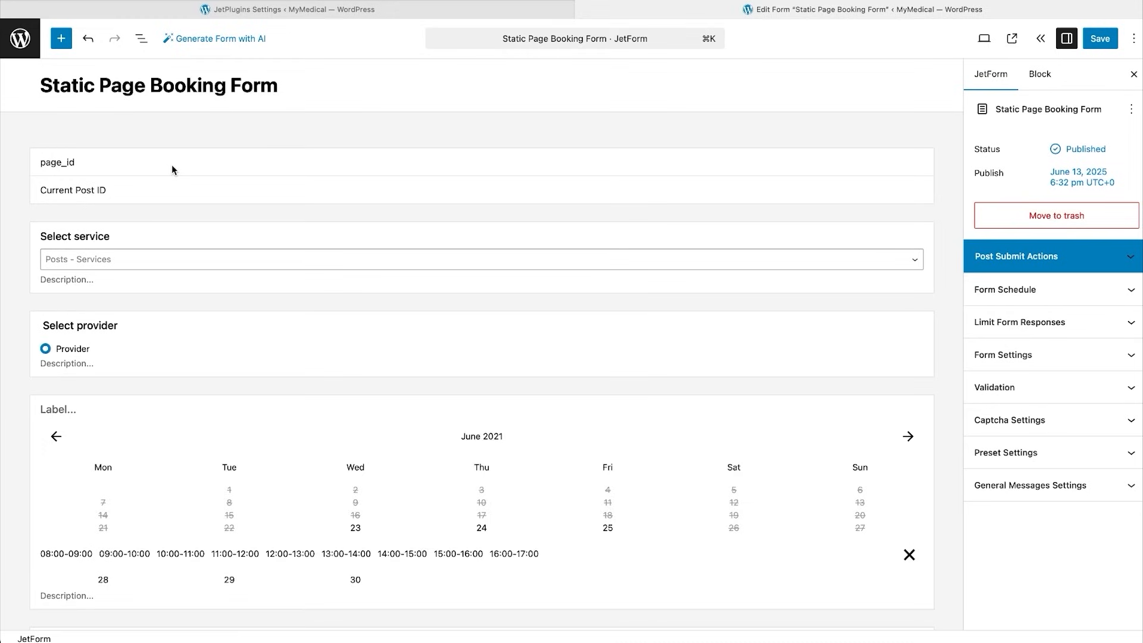
Transform the form's Select service field from a Select Field into a Radio Field.
{"action": "left_click", "coordinate": [193, 235]}
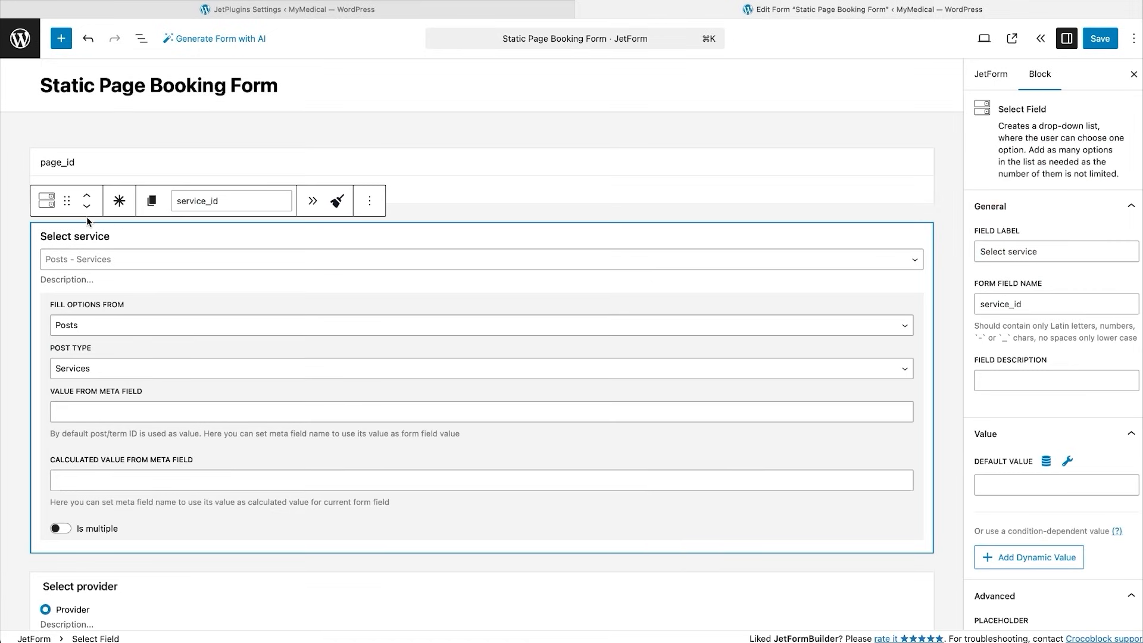
{"action": "left_click", "coordinate": [53, 205]}
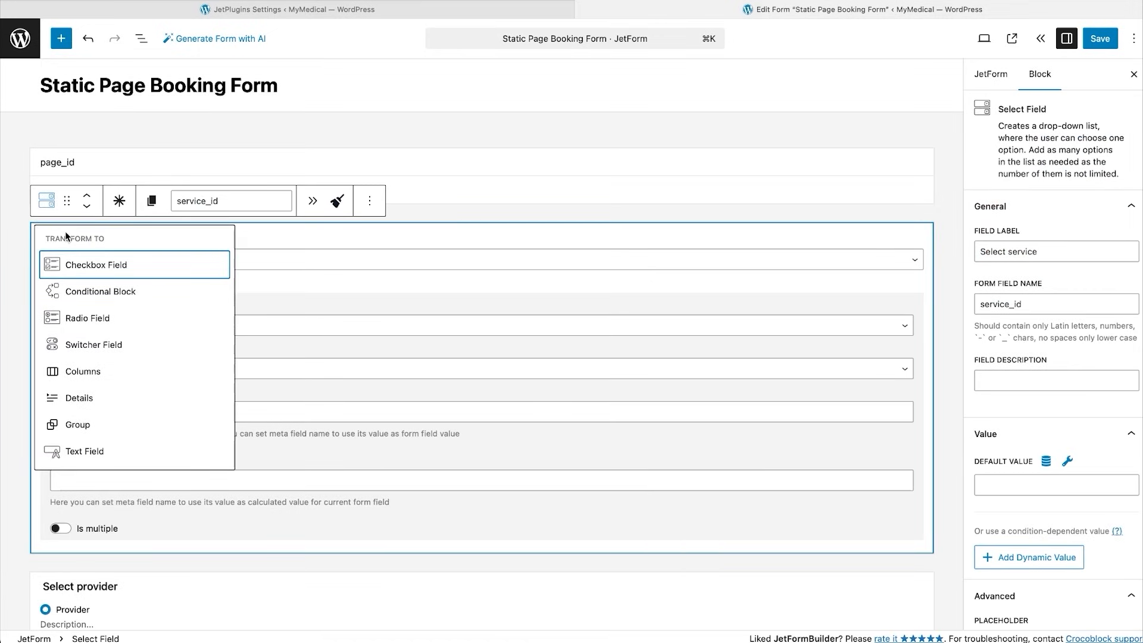
{"action": "left_click", "coordinate": [89, 318]}
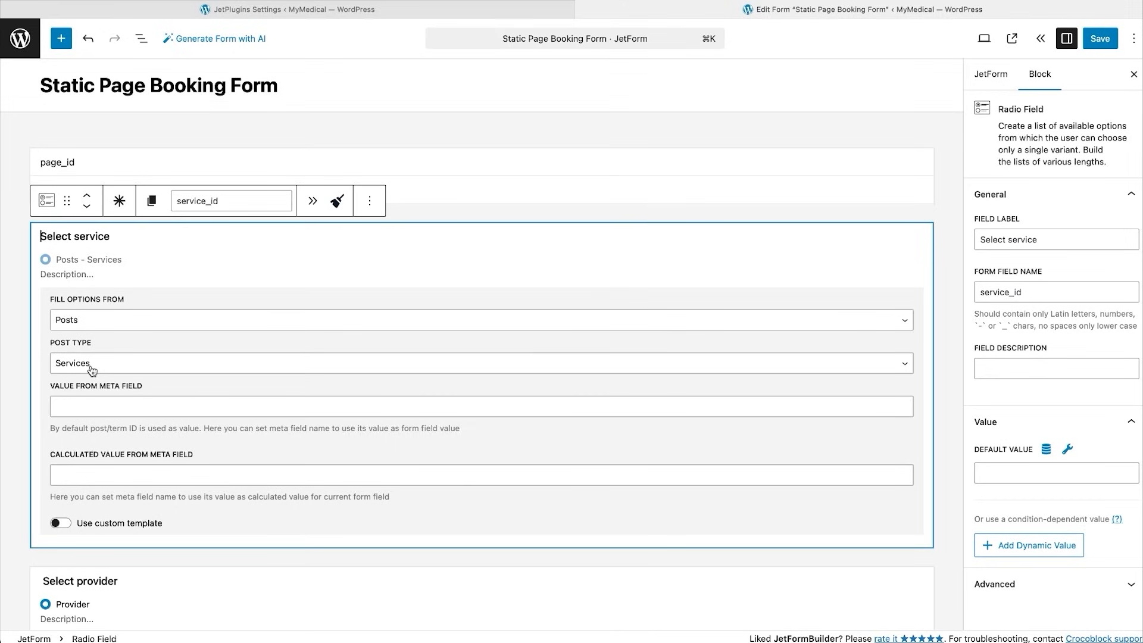
Enable a custom template for the service field and create the Elementor listing item "Services Field Template" from the Services post type.
{"action": "left_click", "coordinate": [67, 524]}
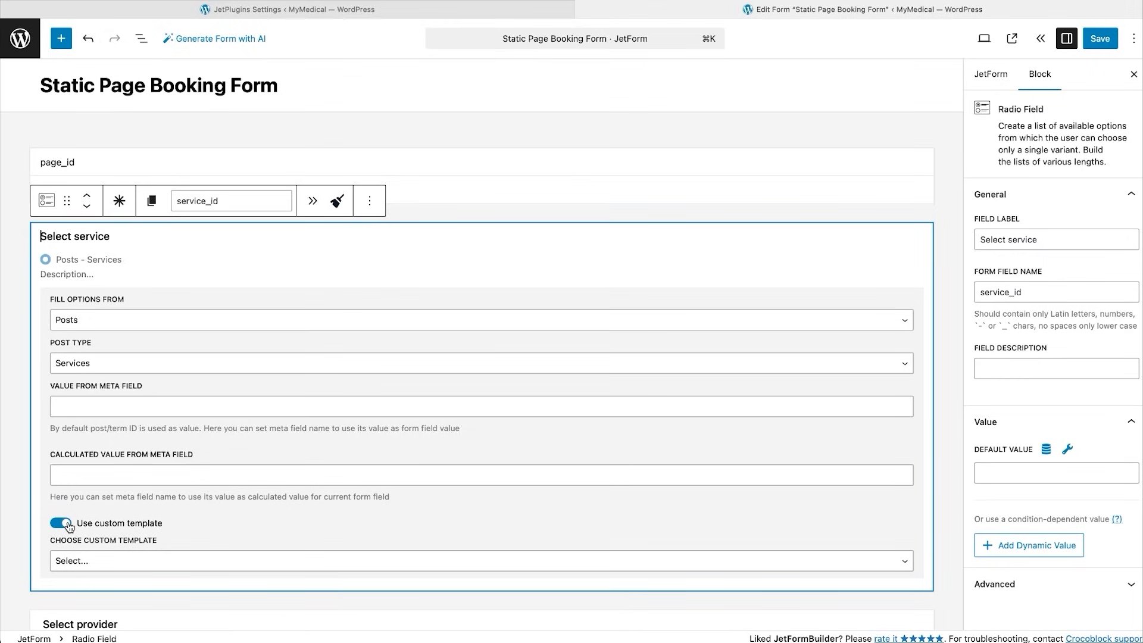
{"action": "left_click", "coordinate": [169, 560]}
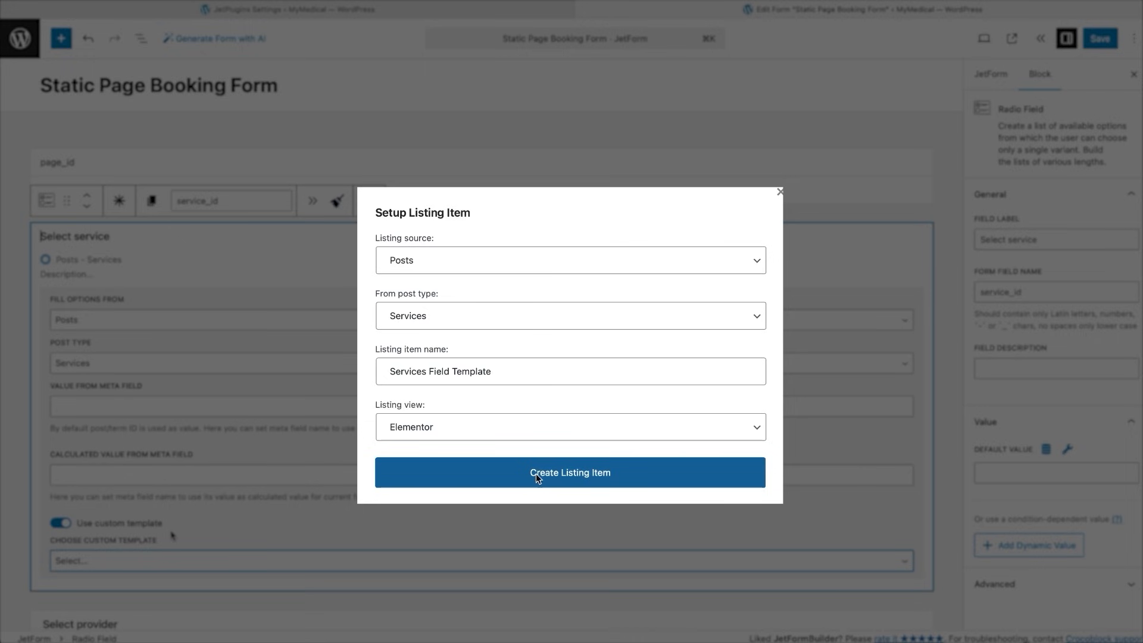
{"action": "left_click", "coordinate": [536, 473]}
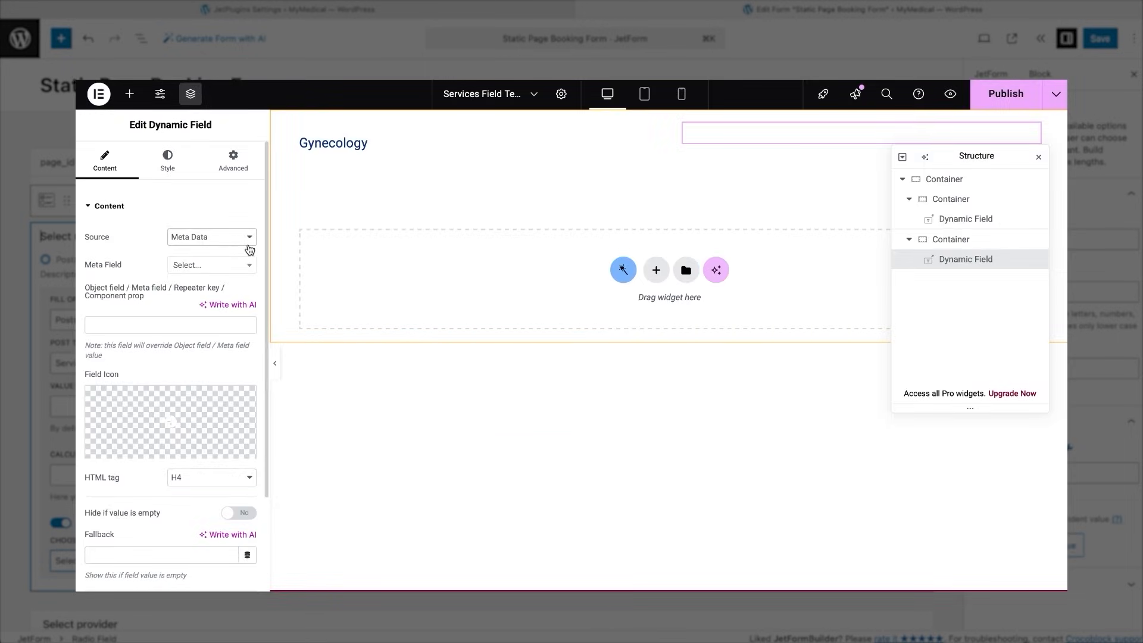
Set the second Dynamic Field's meta key to _app_price and customize its field output as $%s.
{"action": "left_click", "coordinate": [197, 324]}
{"action": "type", "text": "_app_price"}
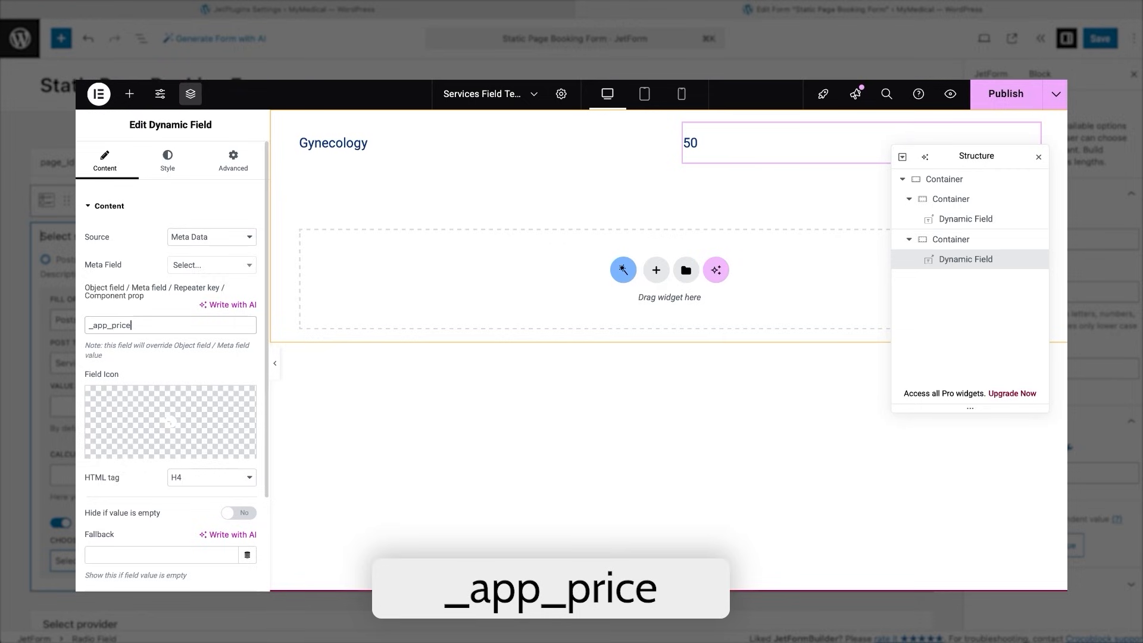
{"action": "scroll", "coordinate": [166, 541], "scroll_direction": "down", "scroll_amount": 4}
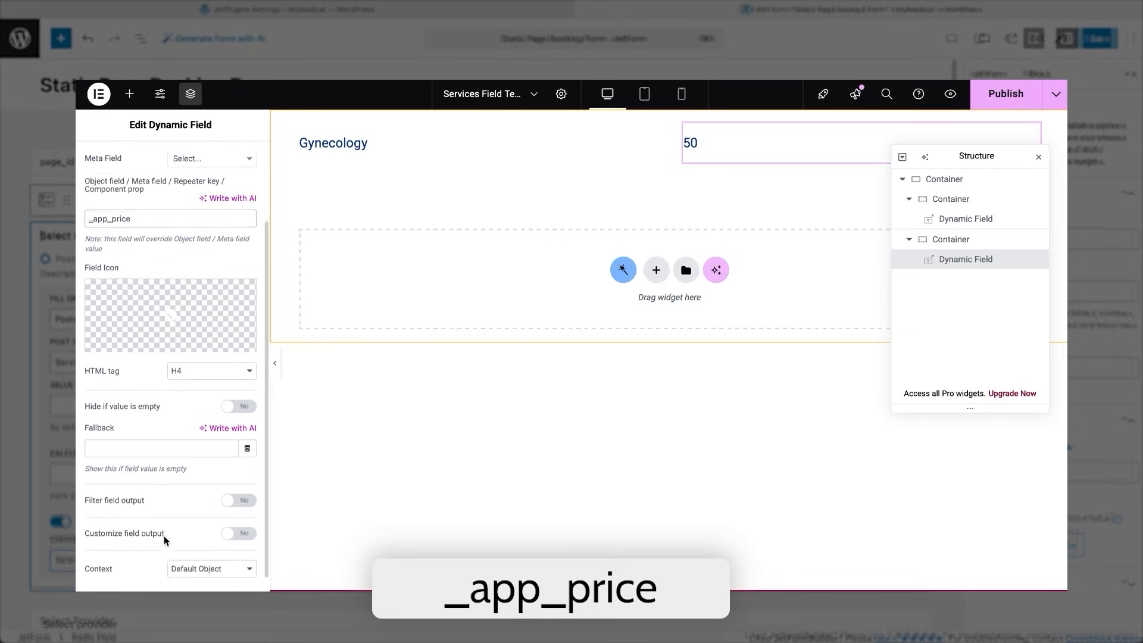
{"action": "left_click", "coordinate": [240, 515]}
{"action": "left_click", "coordinate": [89, 555]}
{"action": "type", "text": "$%s"}
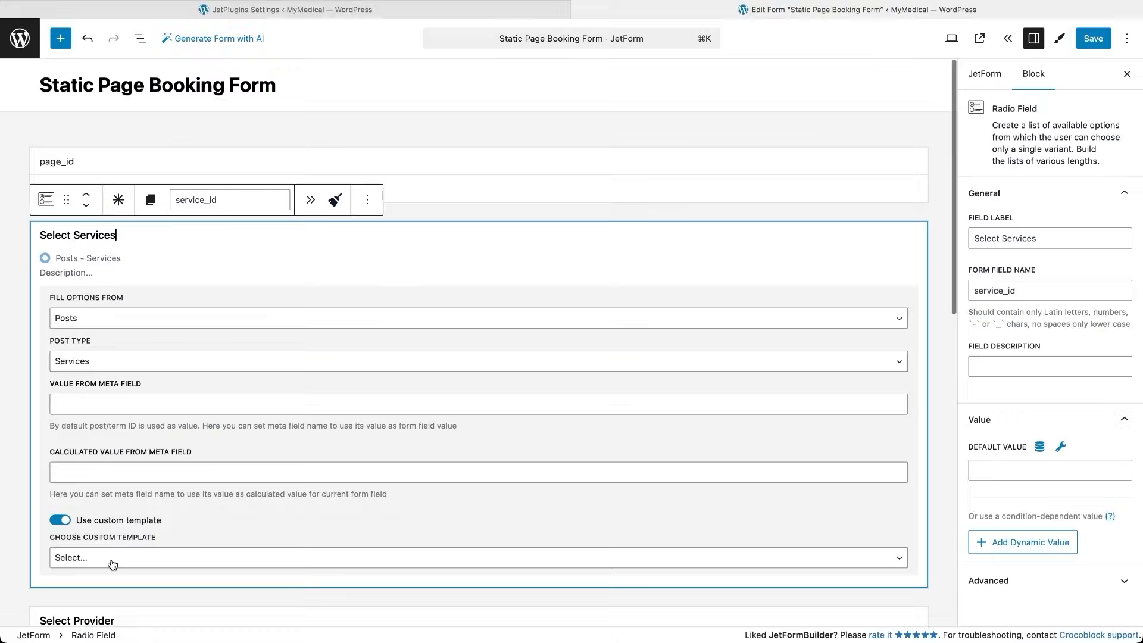
Assign Services Field Template as the service radio field's custom template and cut its "Select Services" label text.
{"action": "left_click", "coordinate": [112, 565]}
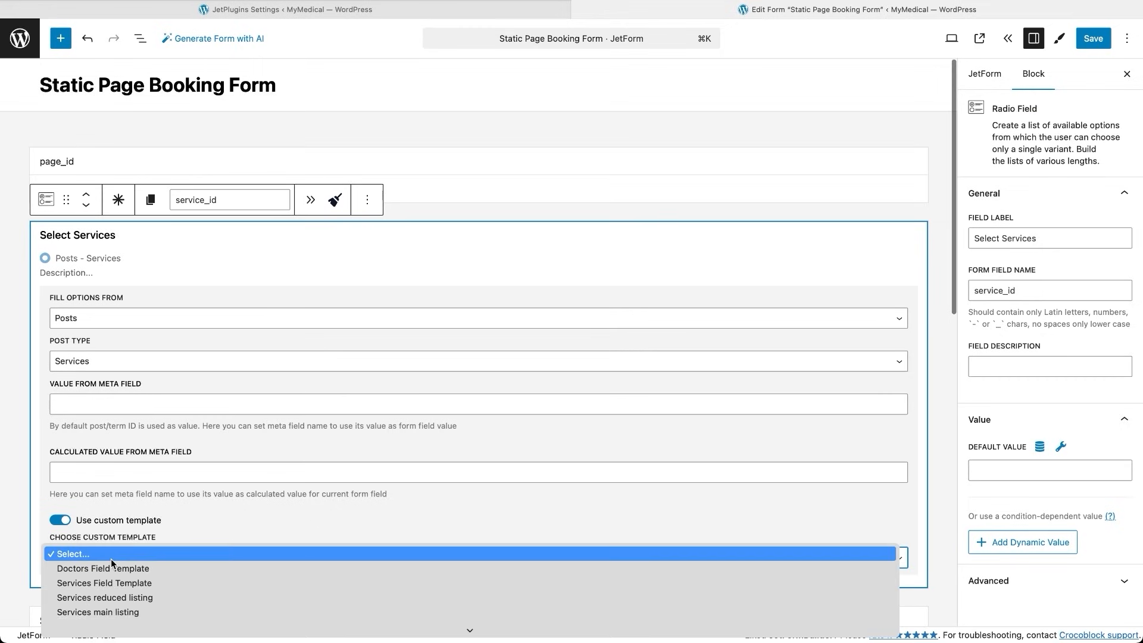
{"action": "left_click", "coordinate": [111, 585]}
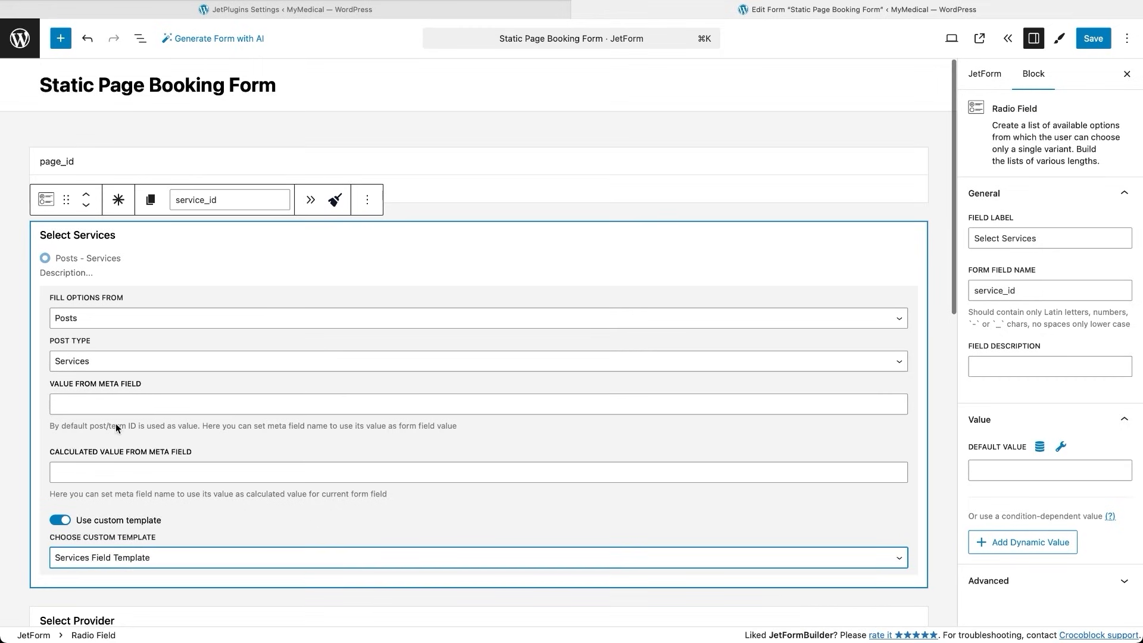
{"action": "left_click_drag", "start_coordinate": [117, 235], "coordinate": [41, 238]}
{"action": "key", "text": "super+c"}
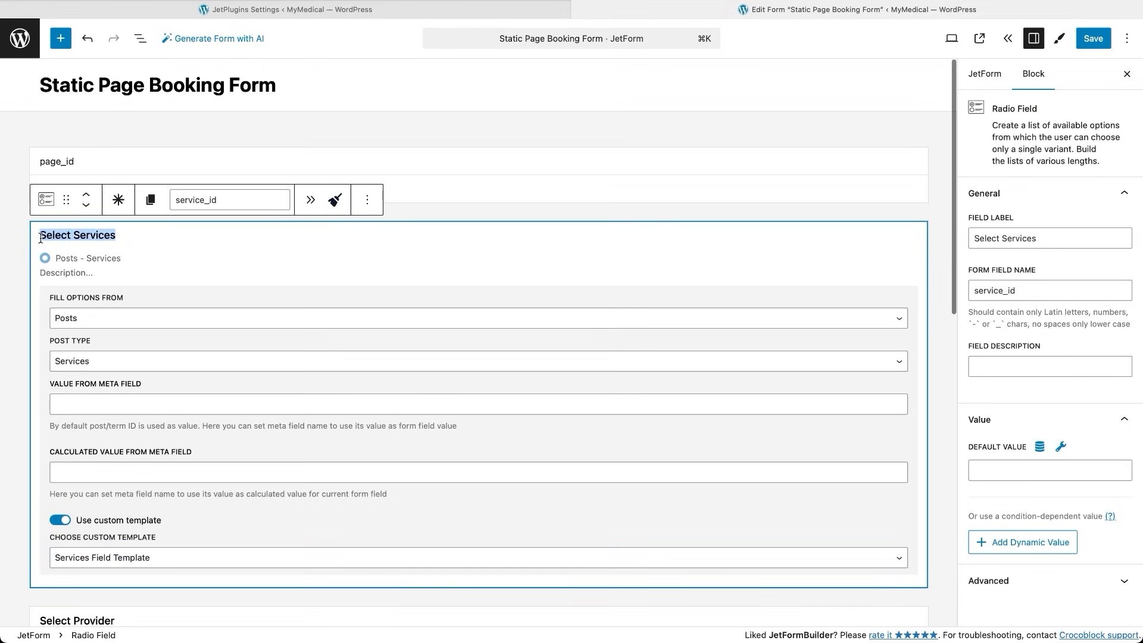
{"action": "key", "text": "BackSpace"}
Insert a Heading Field above the service radio field and title it "Select Services".
{"action": "left_click", "coordinate": [446, 218]}
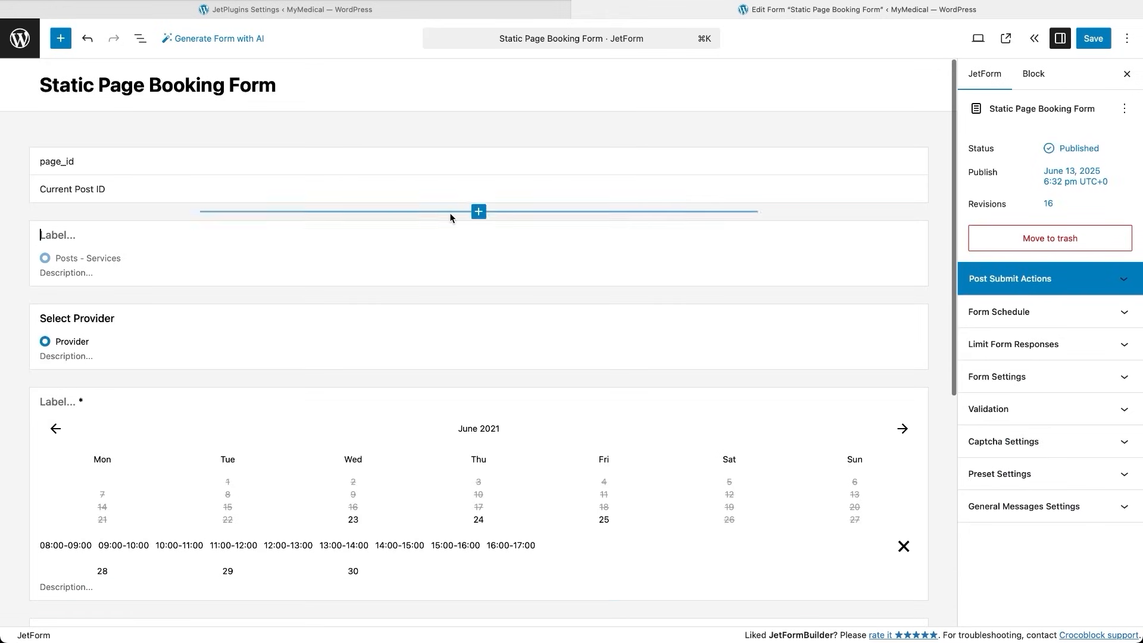
{"action": "left_click", "coordinate": [479, 212]}
{"action": "type", "text": "headin"}
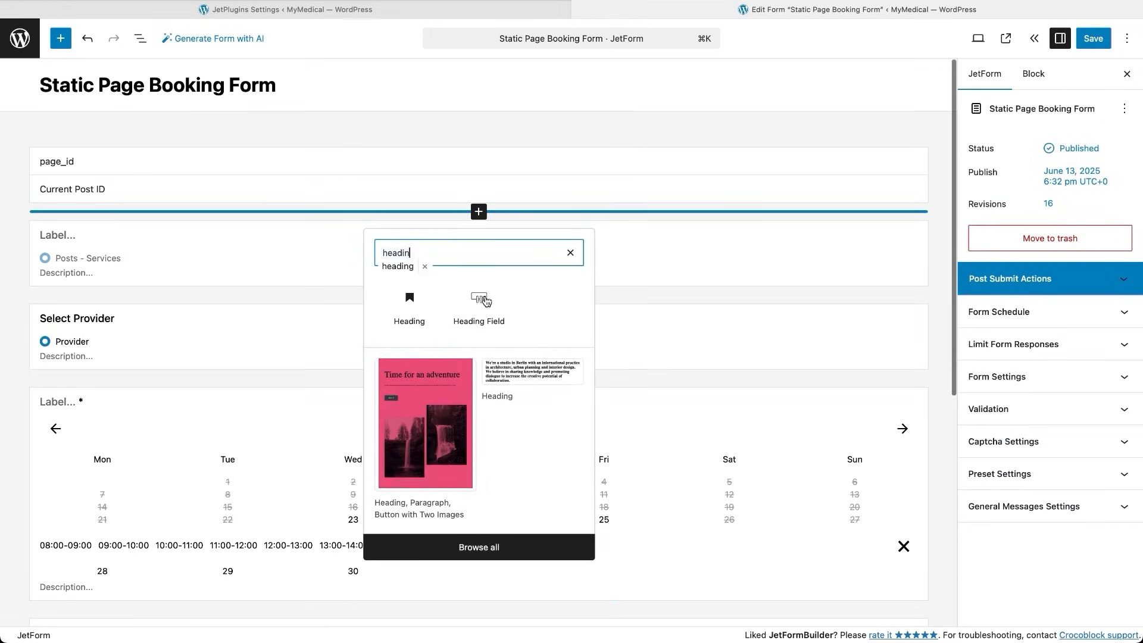
{"action": "type", "text": "g"}
{"action": "left_click", "coordinate": [481, 298]}
{"action": "double_click", "coordinate": [62, 235]}
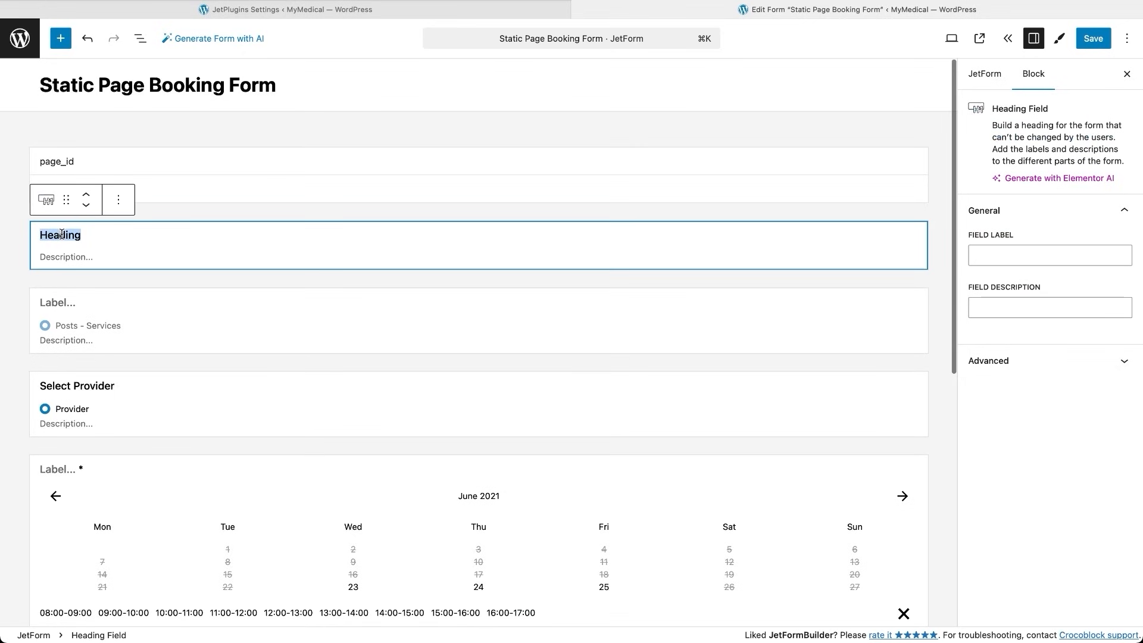
{"action": "key", "text": "super+v"}
Make the service_id radio field required and have it switch the page on change.
{"action": "left_click", "coordinate": [122, 305]}
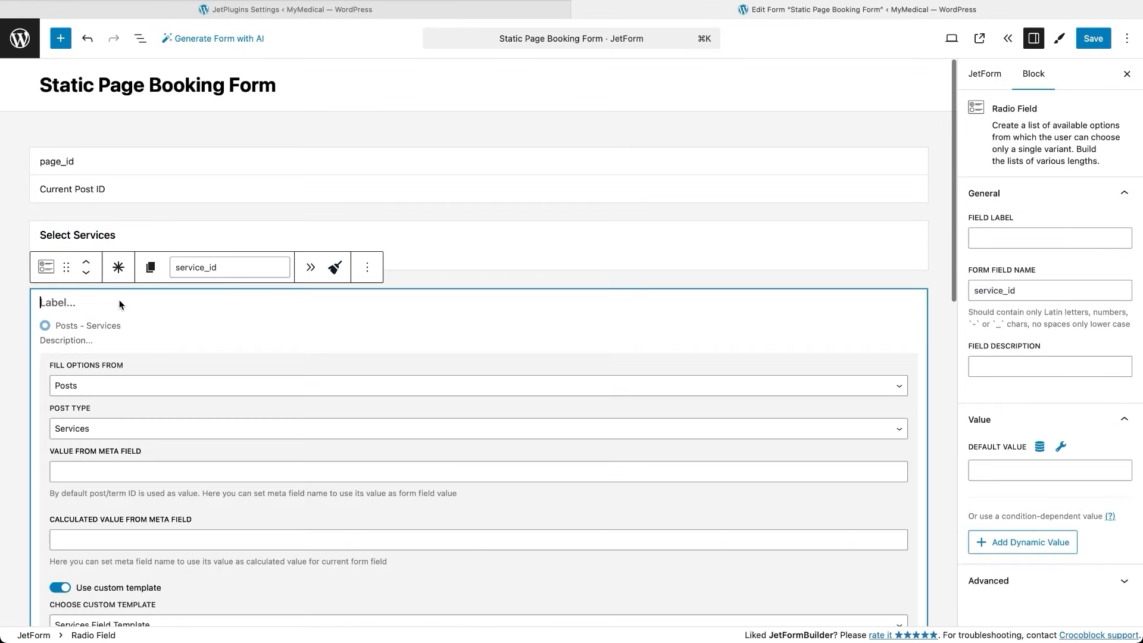
{"action": "left_click", "coordinate": [121, 274]}
{"action": "left_click", "coordinate": [311, 269]}
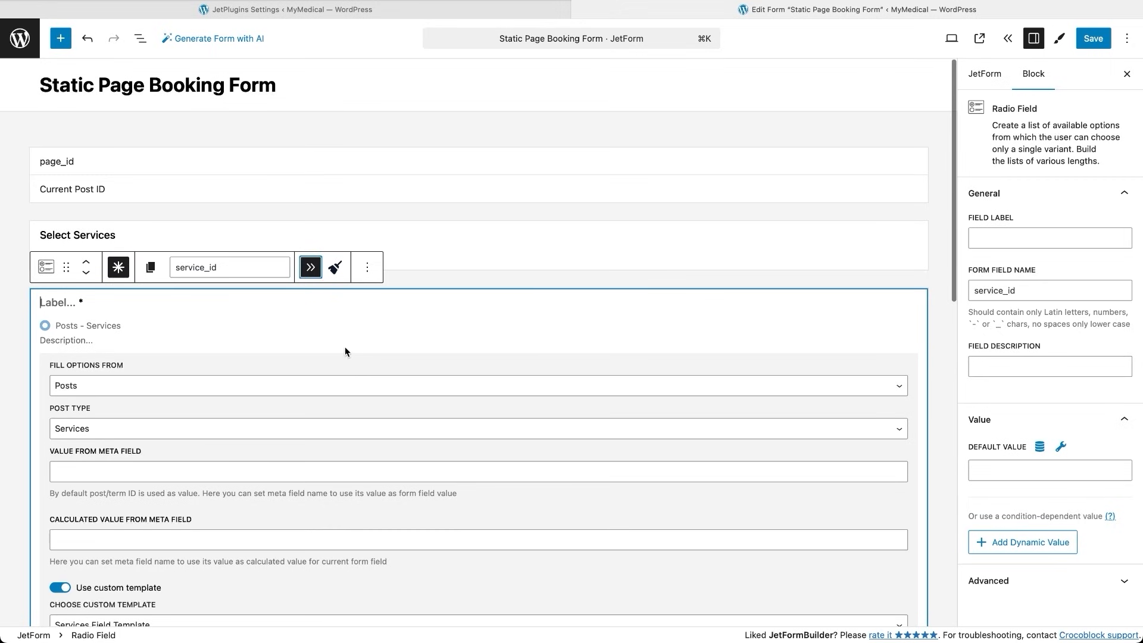
Insert a Form Page Break between the service and provider fields and disable its "Next" button.
{"action": "scroll", "coordinate": [387, 465], "scroll_direction": "down", "scroll_amount": 5}
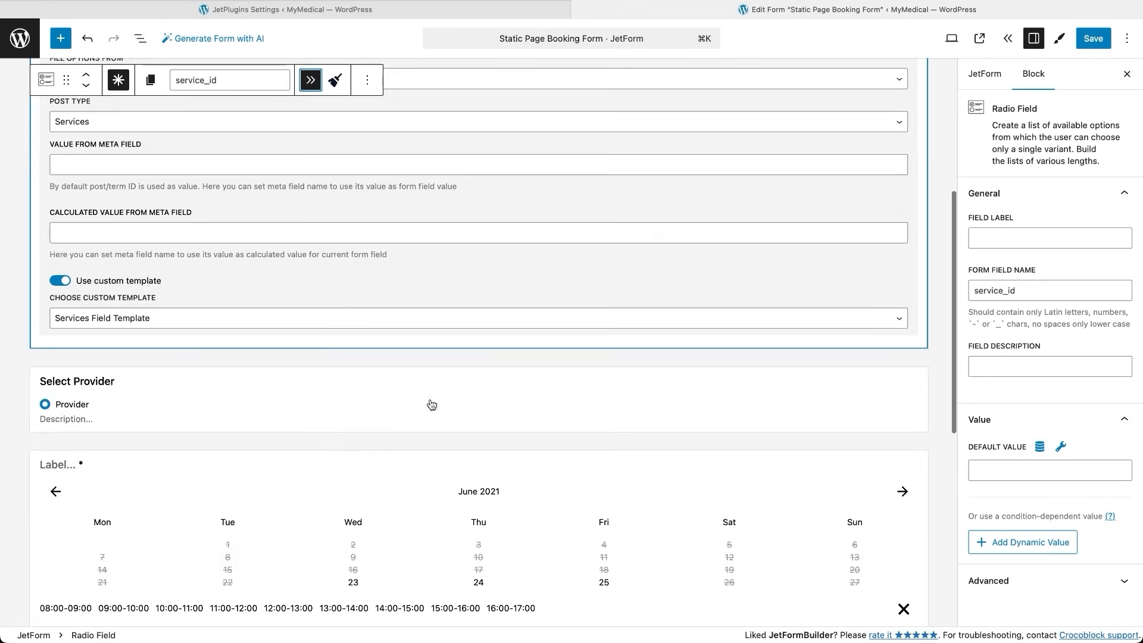
{"action": "left_click", "coordinate": [459, 360]}
{"action": "left_click", "coordinate": [479, 180]}
{"action": "type", "text": "page break"}
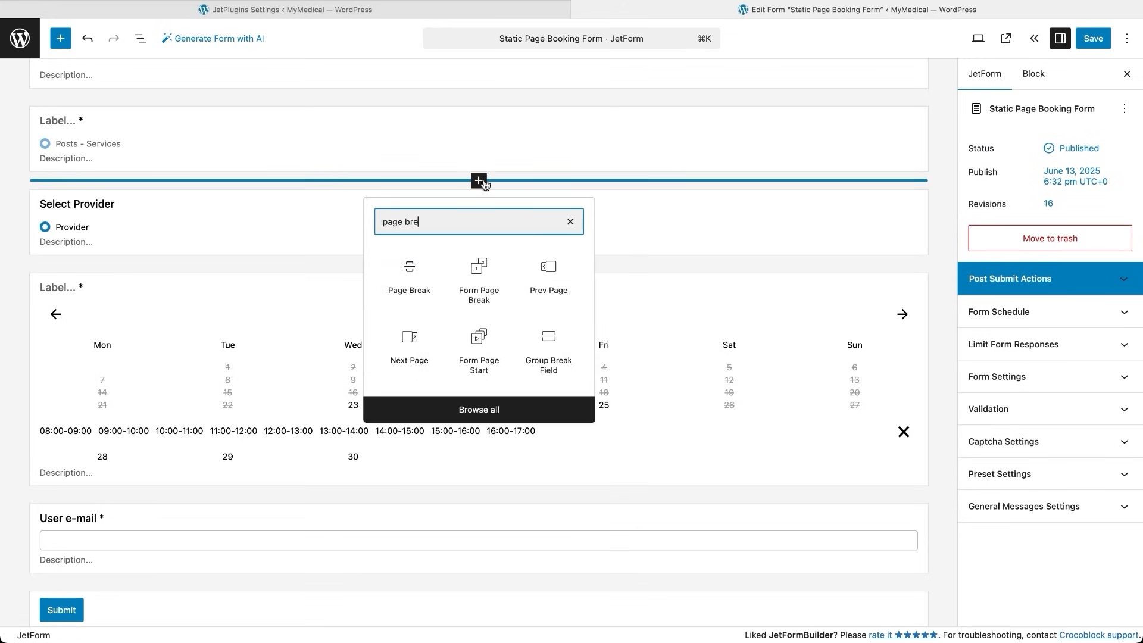
{"action": "left_click", "coordinate": [477, 292]}
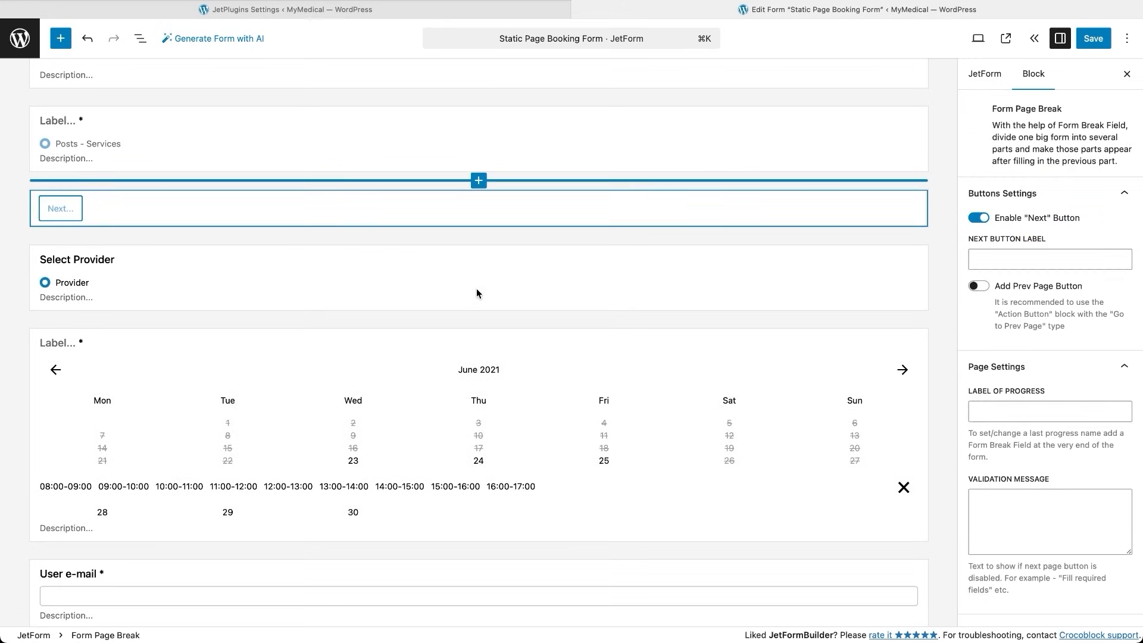
{"action": "left_click", "coordinate": [974, 221]}
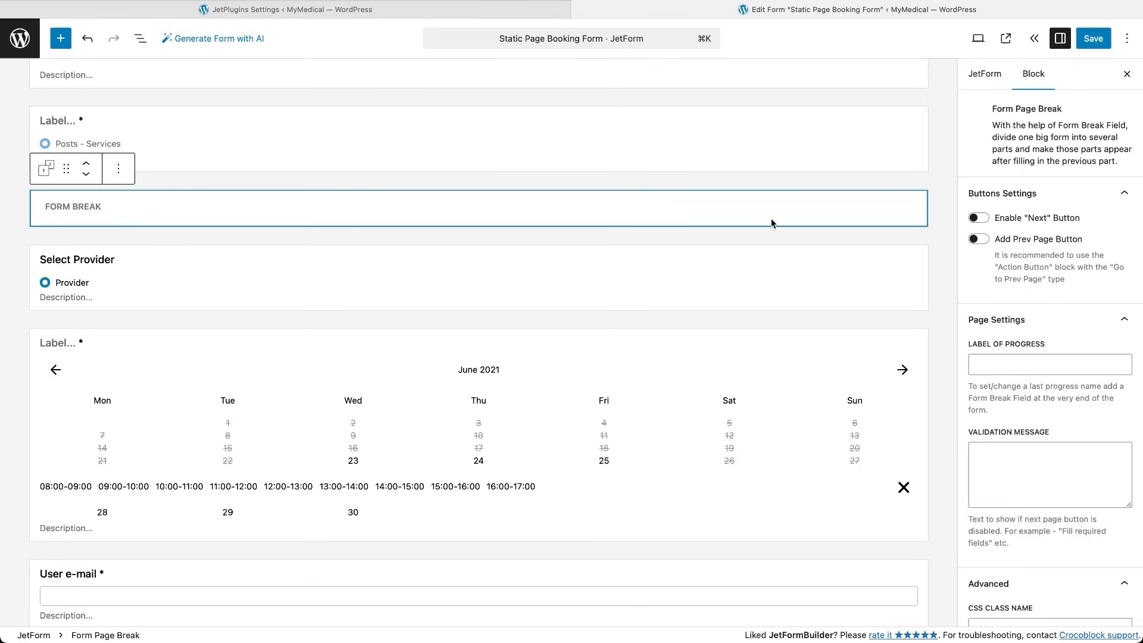
Set the provider field to use the custom Doctors Field Template for items and enable Switch Page on Change.
{"action": "left_click", "coordinate": [329, 256]}
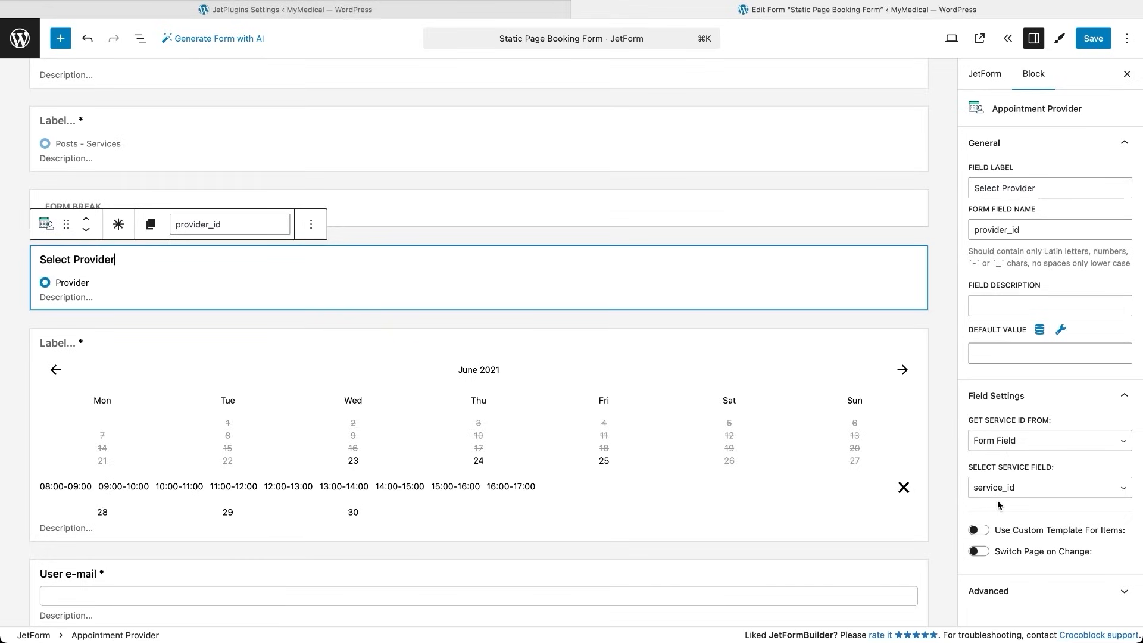
{"action": "left_click", "coordinate": [979, 531]}
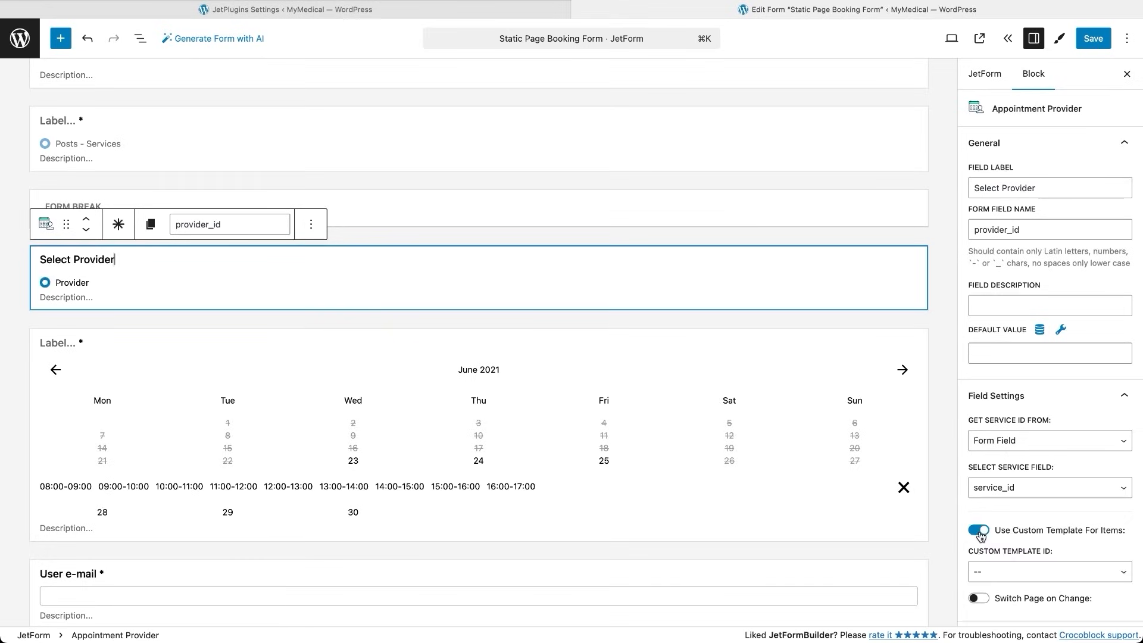
{"action": "left_click", "coordinate": [992, 575]}
{"action": "left_click", "coordinate": [993, 585]}
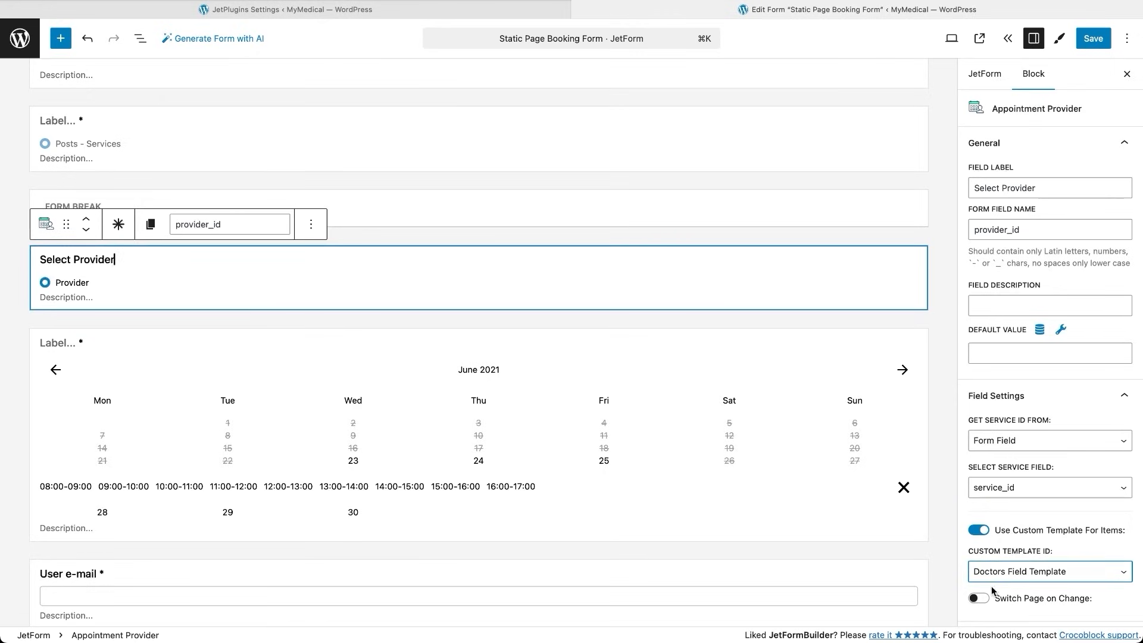
{"action": "left_click", "coordinate": [980, 599]}
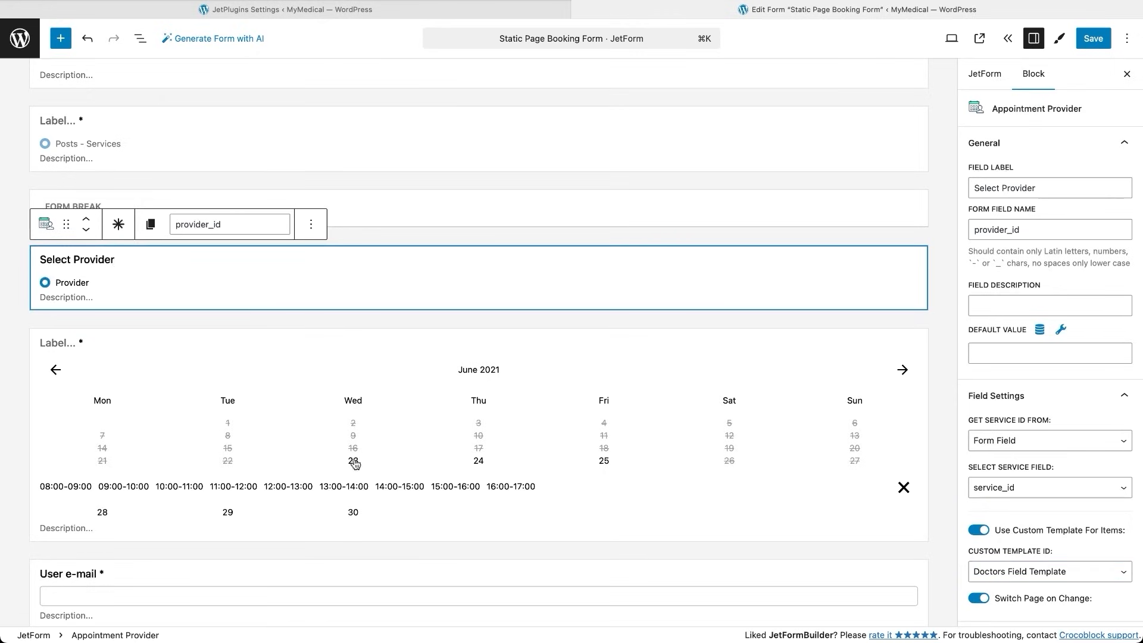
Clear the provider field's label and make the field required.
{"action": "triple_click", "coordinate": [112, 260]}
{"action": "key", "text": "BackSpace"}
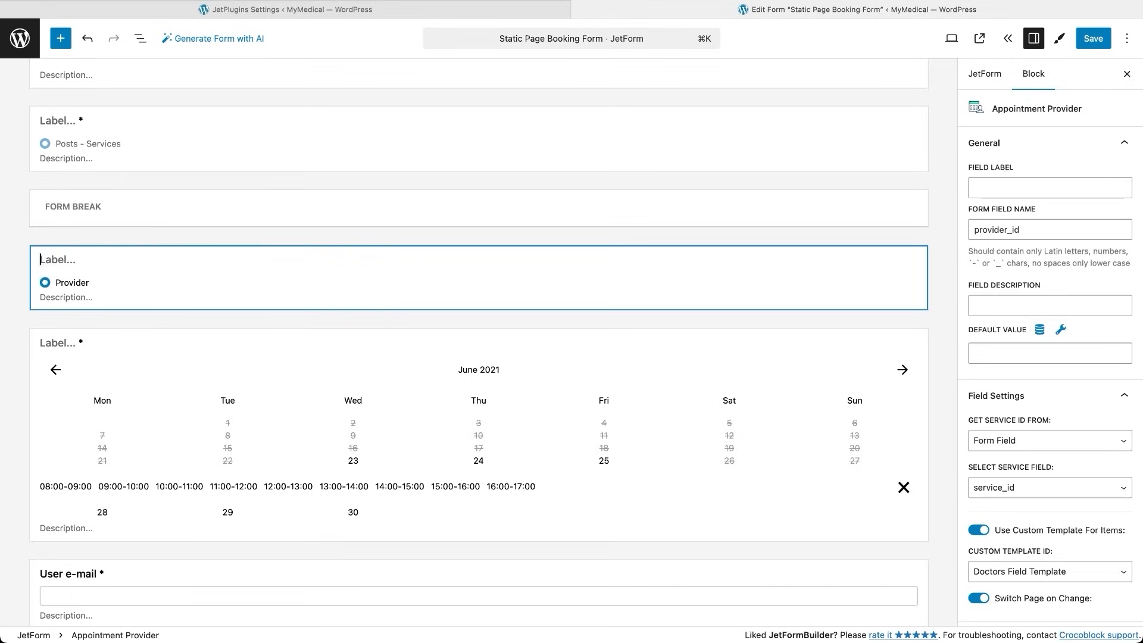
{"action": "left_click", "coordinate": [119, 225]}
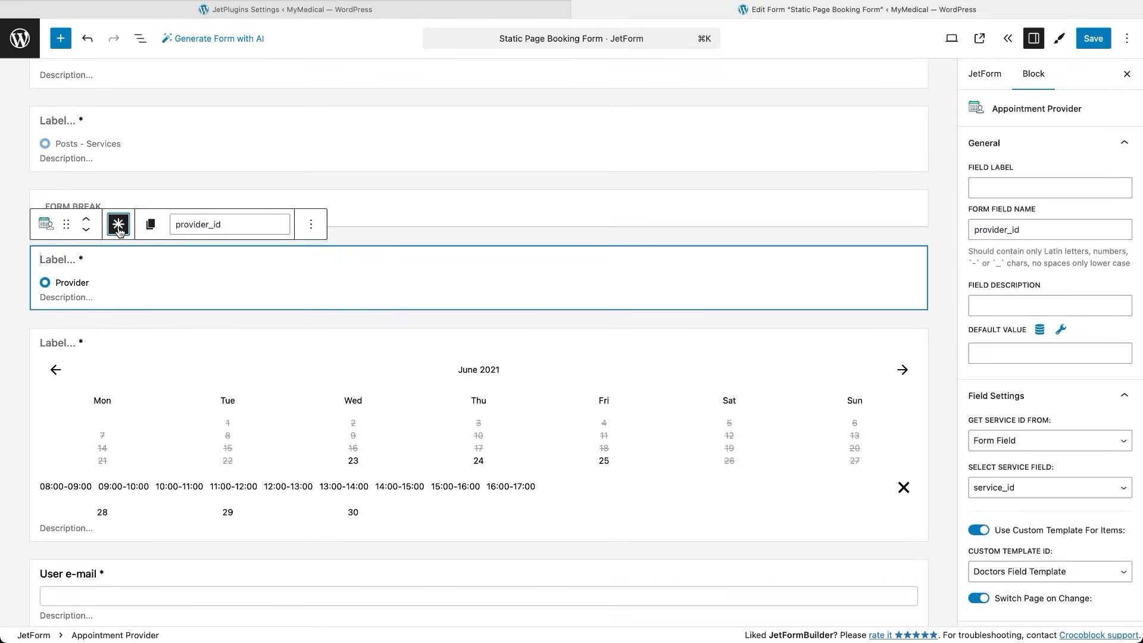
Insert a Prev Page button labelled "< Prev Page" between the provider field and the appointment calendar.
{"action": "left_click", "coordinate": [378, 327]}
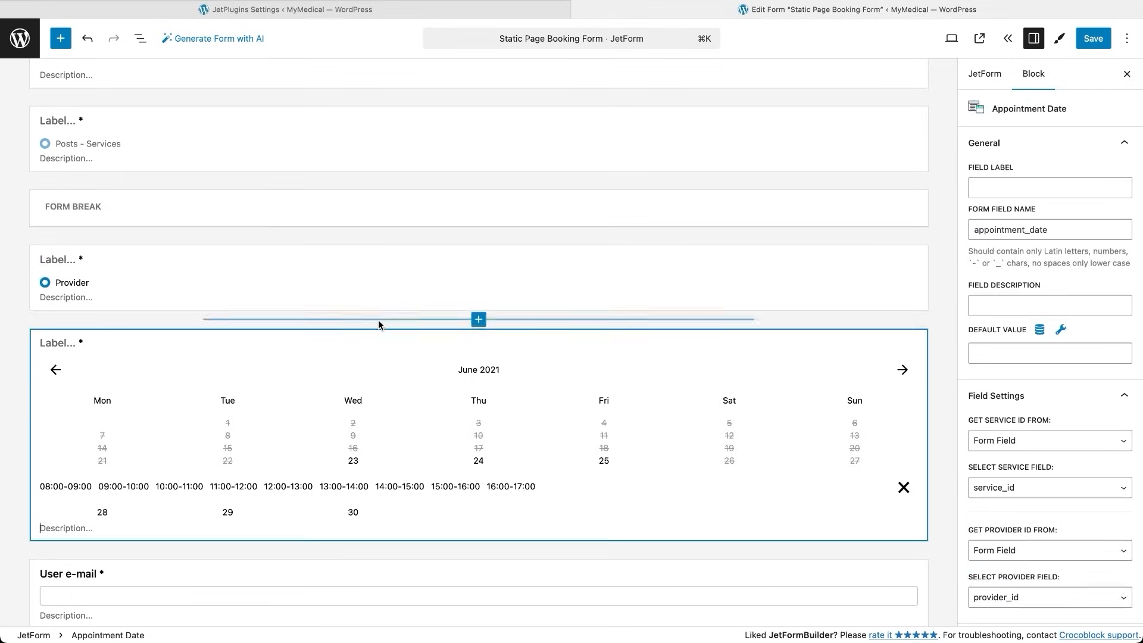
{"action": "left_click", "coordinate": [478, 320]}
{"action": "type", "text": "prev"}
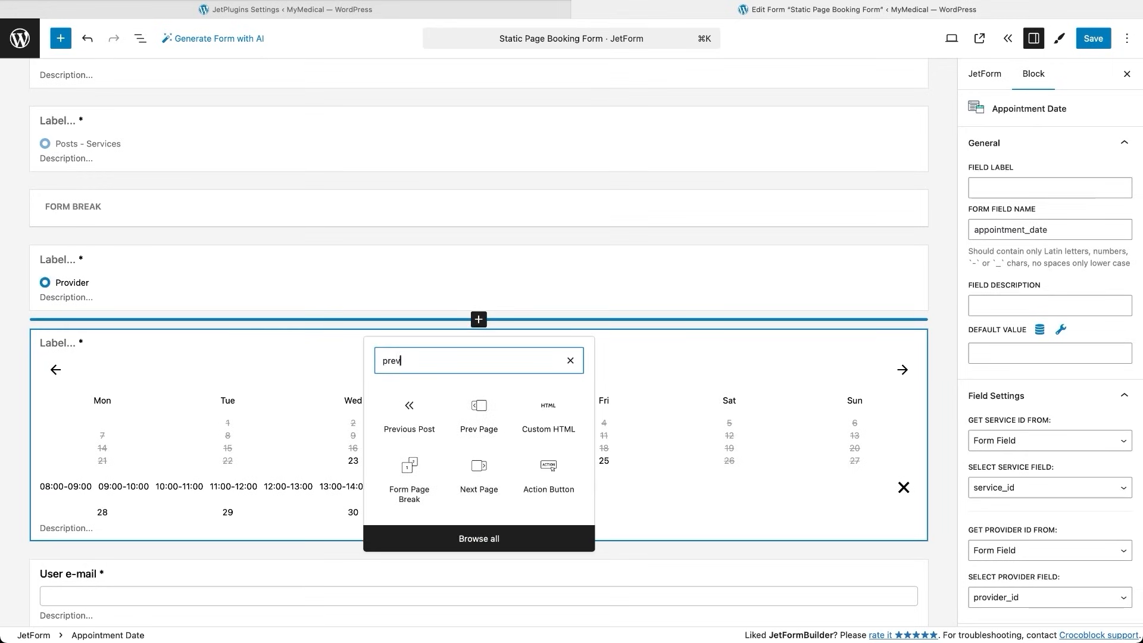
{"action": "left_click", "coordinate": [481, 418]}
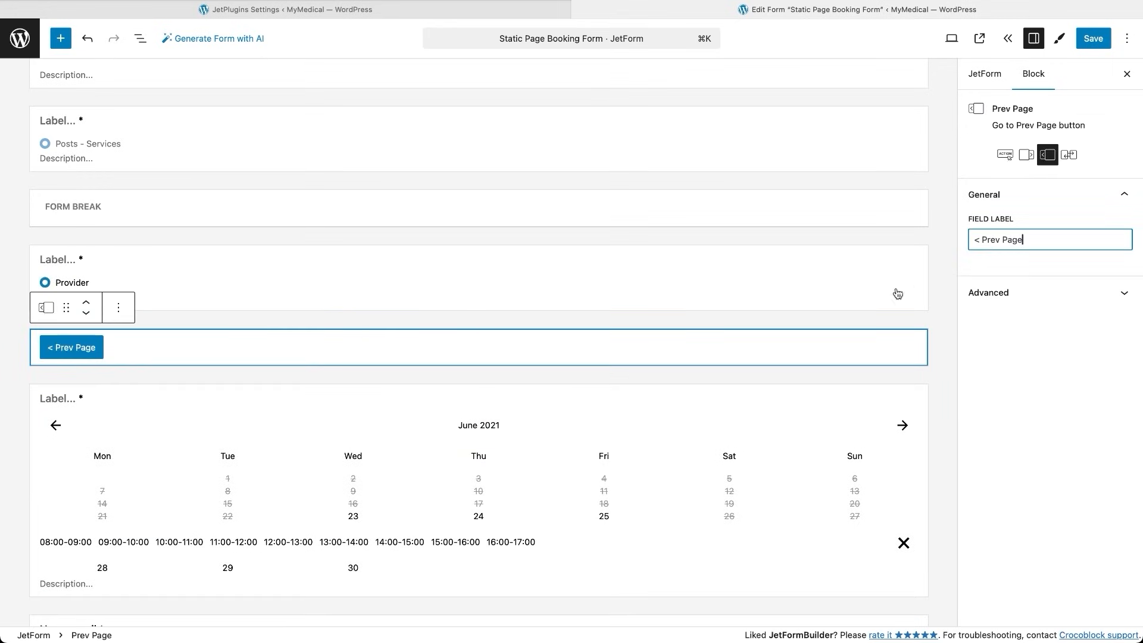
Insert a Form Page Break between the Prev Page button and the appointment calendar, with its "Next" button disabled.
{"action": "left_click", "coordinate": [511, 379]}
{"action": "left_click", "coordinate": [479, 374]}
{"action": "type", "text": "break"}
{"action": "left_click", "coordinate": [546, 405]}
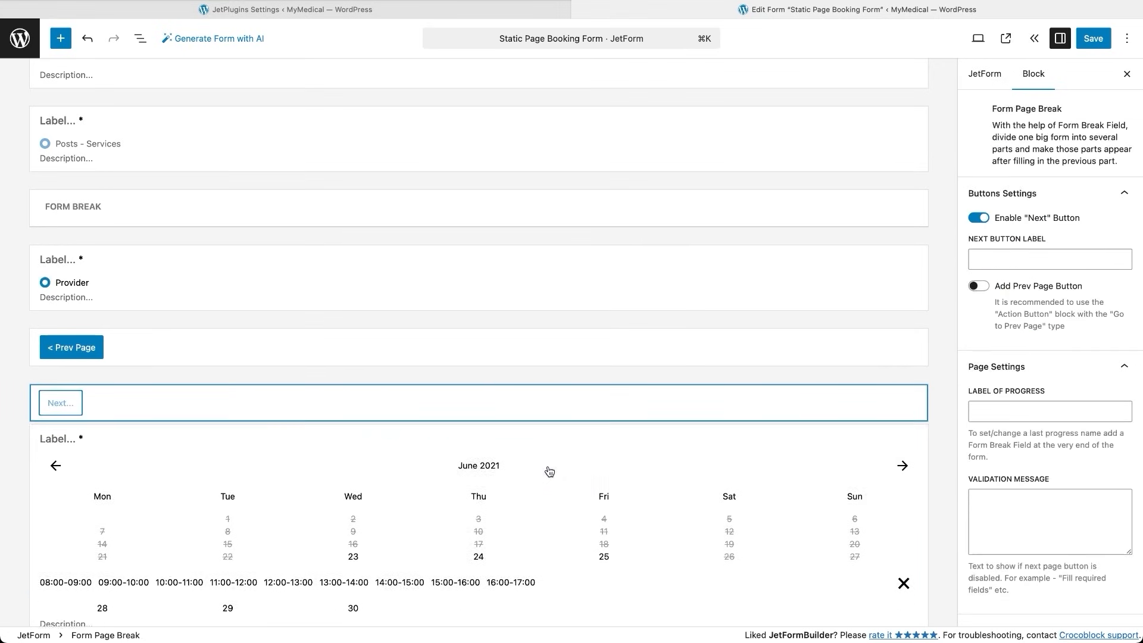
{"action": "left_click", "coordinate": [980, 219]}
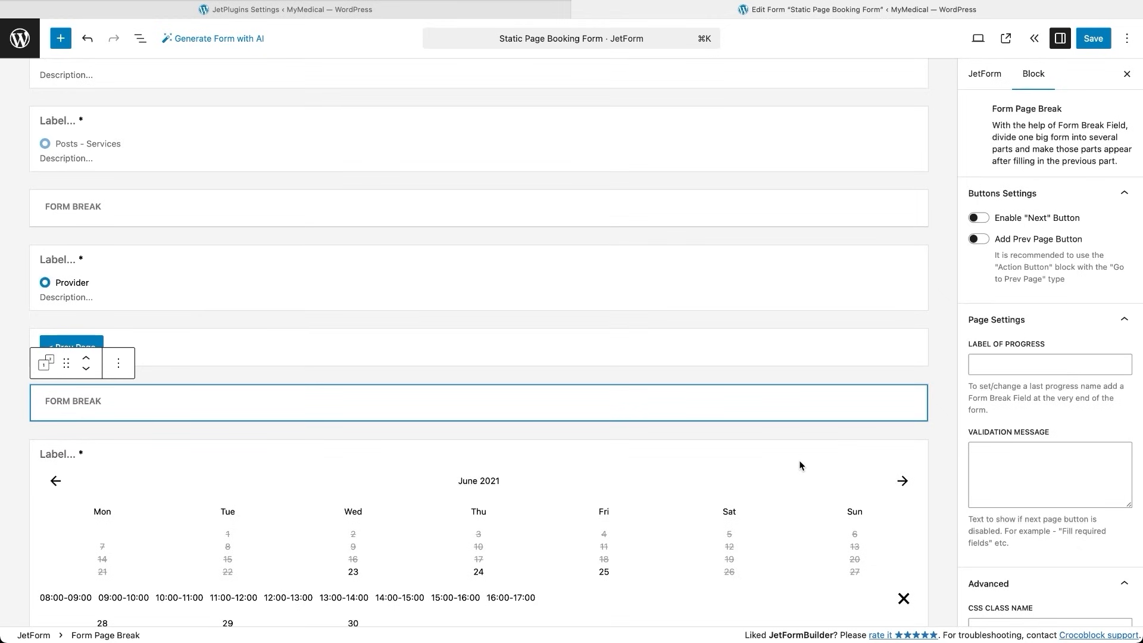
Insert a Prev Page button between the appointment calendar and the User e-mail field.
{"action": "scroll", "coordinate": [800, 466], "scroll_direction": "down", "scroll_amount": 2}
{"action": "scroll", "coordinate": [801, 465], "scroll_direction": "down", "scroll_amount": 5}
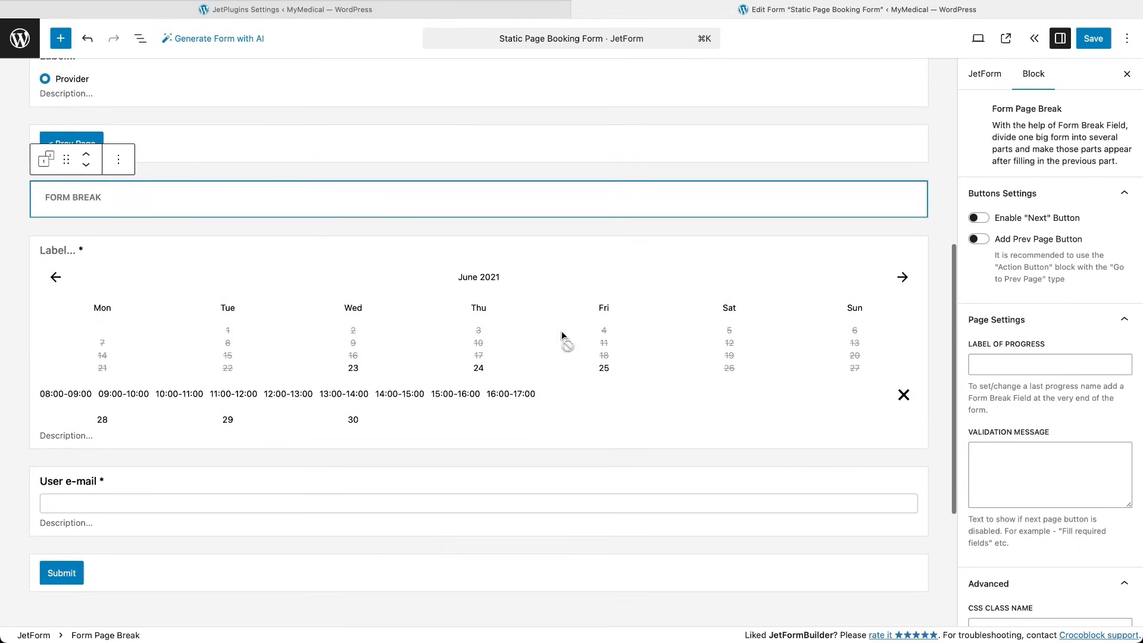
{"action": "left_click", "coordinate": [496, 256]}
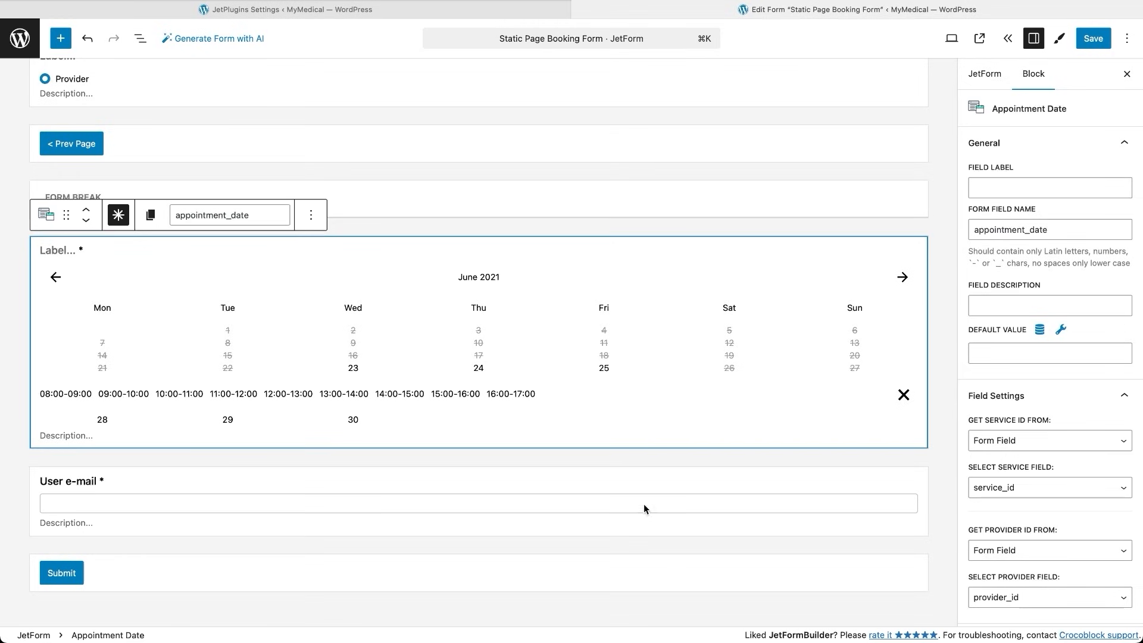
{"action": "scroll", "coordinate": [644, 504], "scroll_direction": "down", "scroll_amount": 3}
{"action": "left_click", "coordinate": [480, 349]}
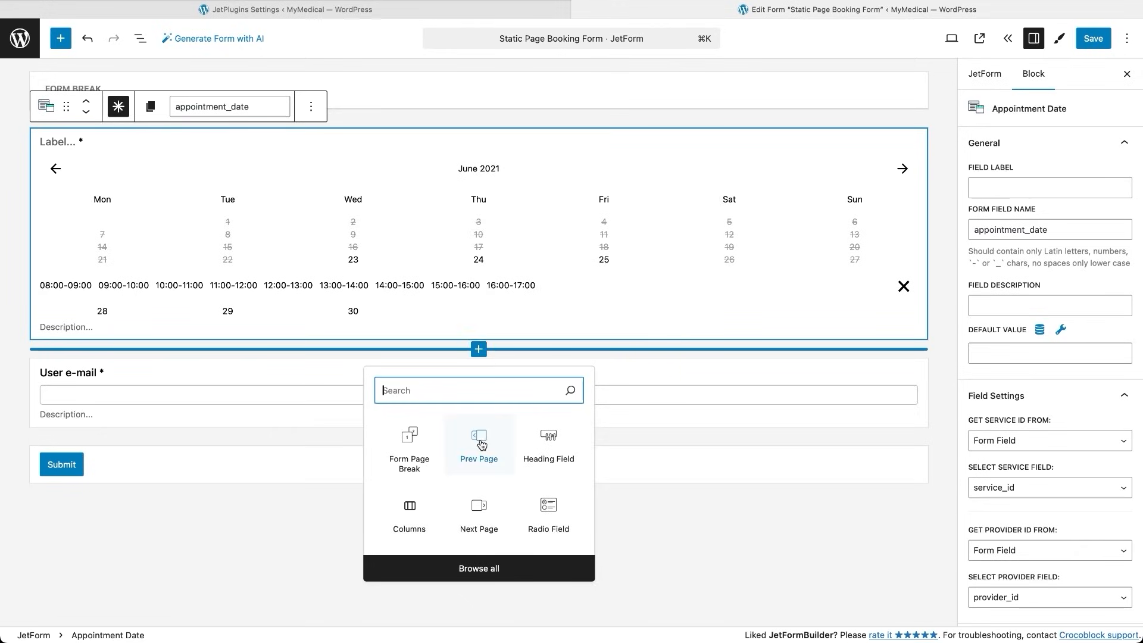
{"action": "left_click", "coordinate": [479, 441]}
{"action": "mouse_move", "coordinate": [480, 405]}
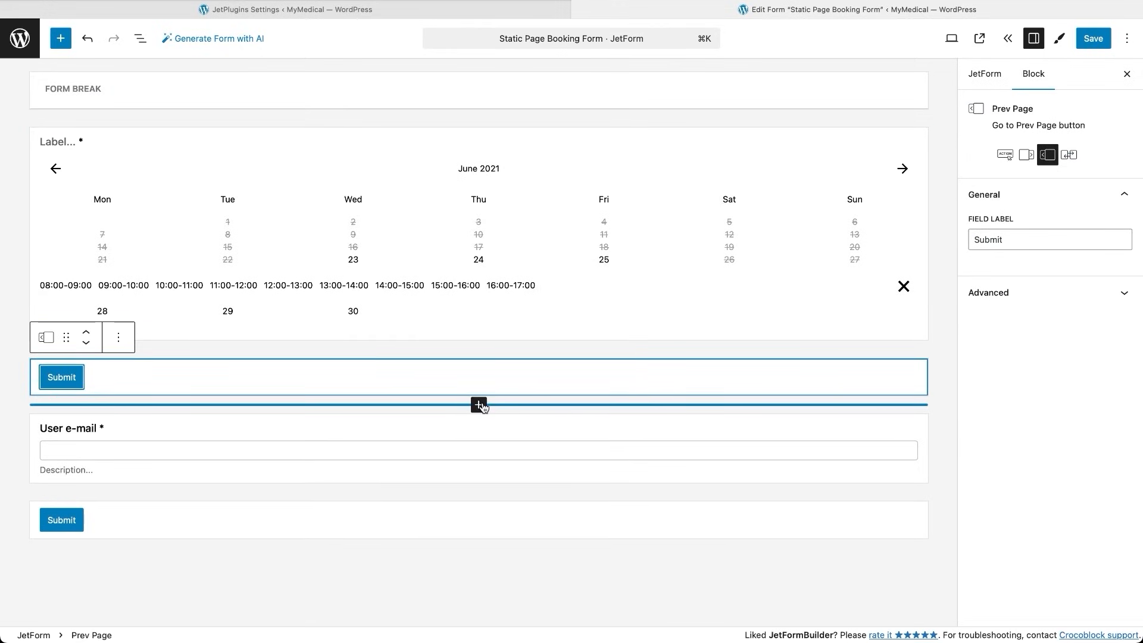
Insert a Form Page Break above the User e-mail field, following the calendar's page navigation.
{"action": "left_click", "coordinate": [479, 405]}
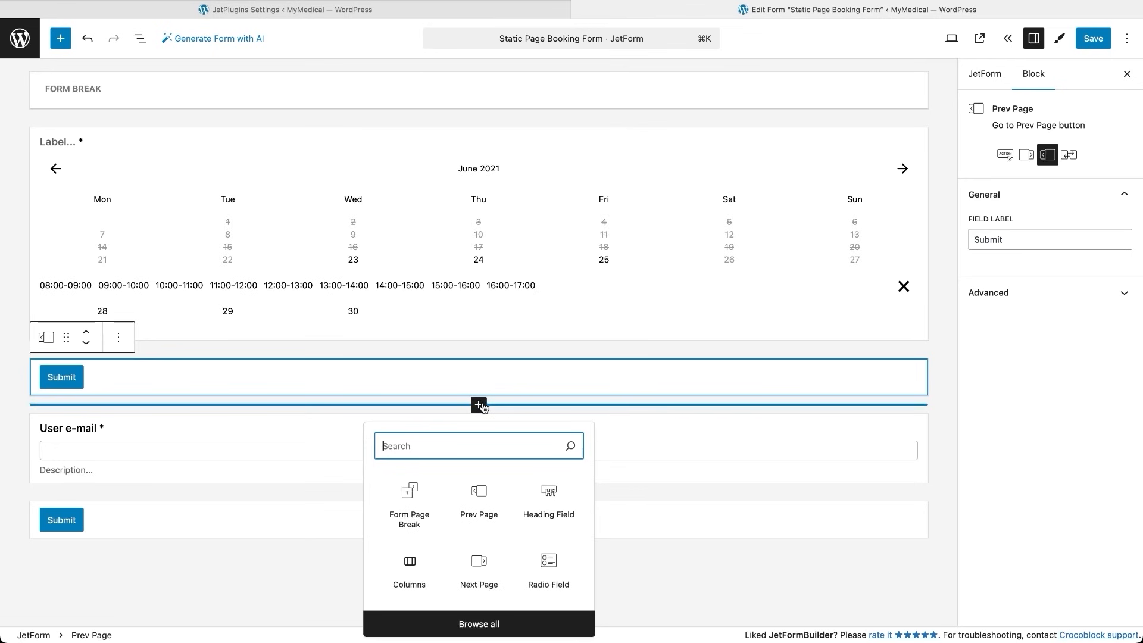
{"action": "left_click", "coordinate": [409, 503]}
{"action": "scroll", "coordinate": [809, 470], "scroll_direction": "down", "scroll_amount": 3}
{"action": "scroll", "coordinate": [806, 489], "scroll_direction": "down", "scroll_amount": 2}
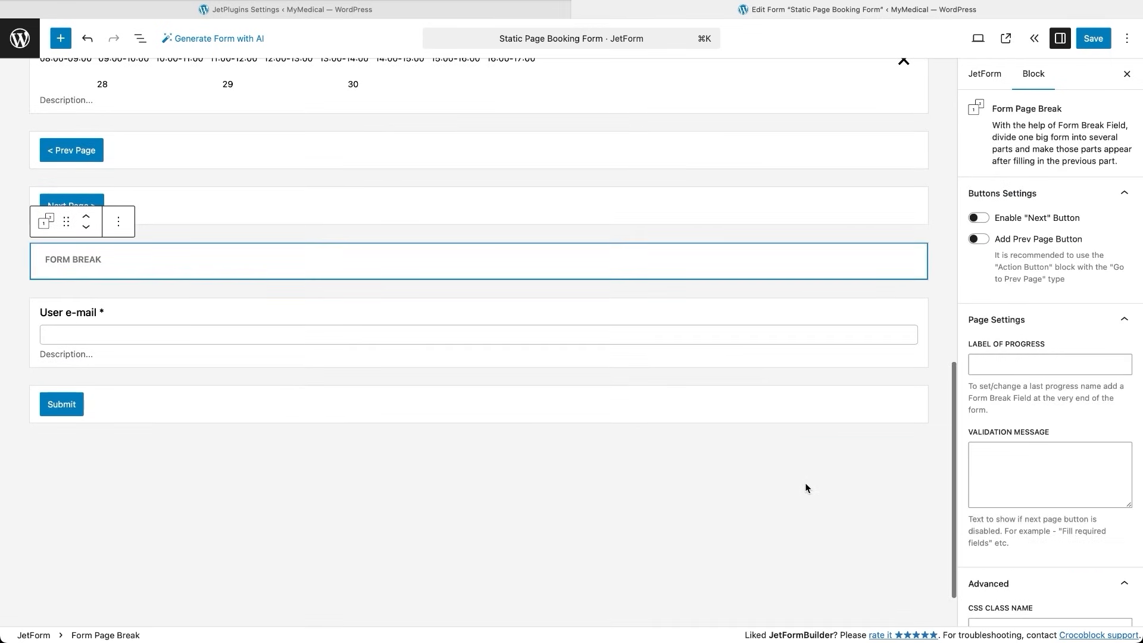
Insert a required Text Field labelled "Your Name" with form field name user_name above the User e-mail field.
{"action": "left_click", "coordinate": [481, 289]}
{"action": "type", "text": "text"}
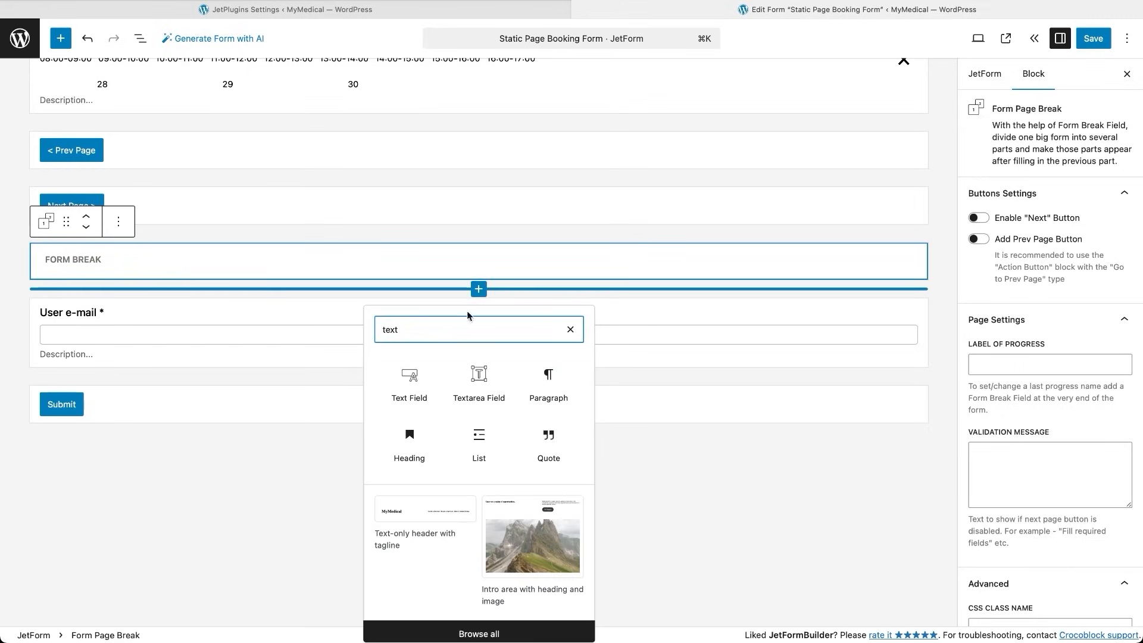
{"action": "left_click", "coordinate": [411, 382]}
{"action": "type", "text": "Your Name"}
{"action": "double_click", "coordinate": [990, 290]}
{"action": "type", "text": "user_name"}
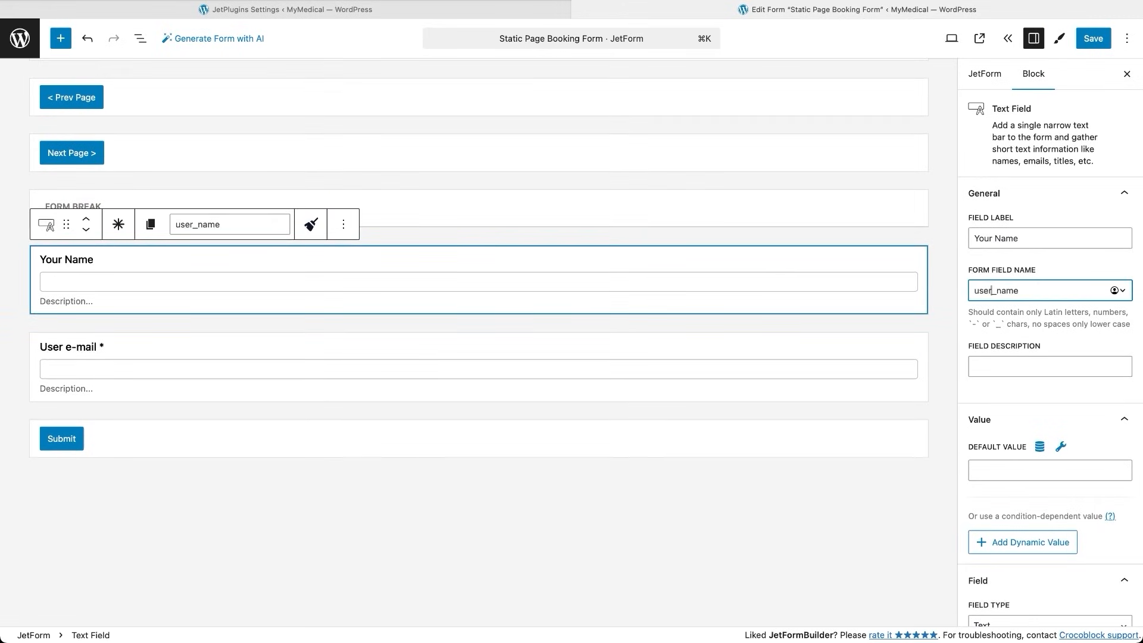
{"action": "left_click", "coordinate": [118, 224]}
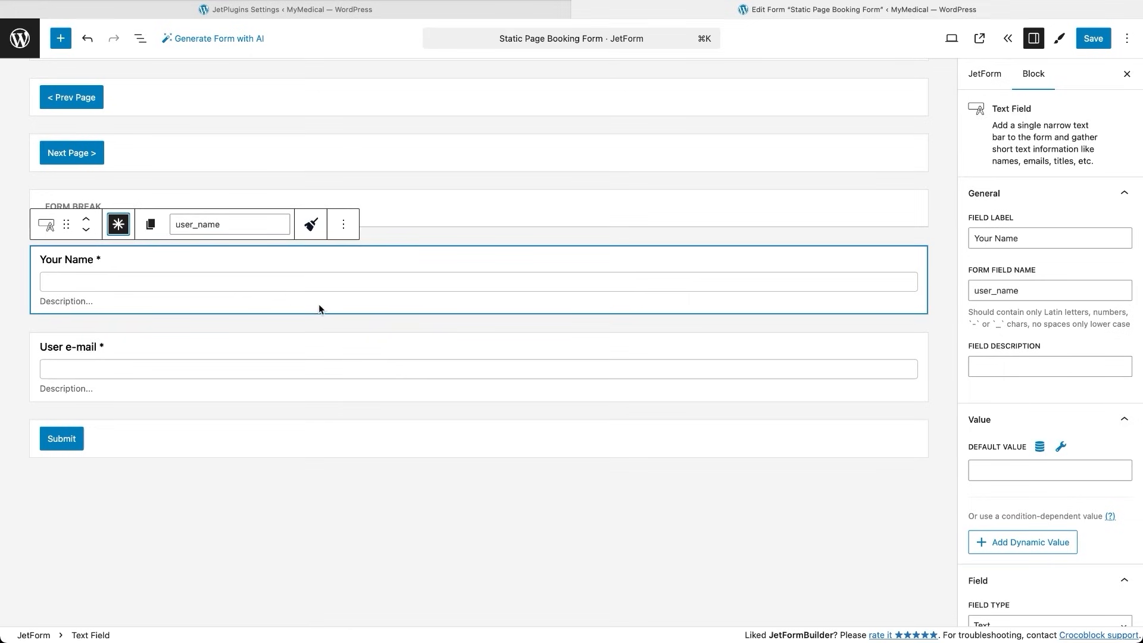
Insert a Text Field labelled "Phone" between the Your Name and User e-mail fields.
{"action": "left_click", "coordinate": [404, 331]}
{"action": "left_click", "coordinate": [479, 323]}
{"action": "type", "text": "text"}
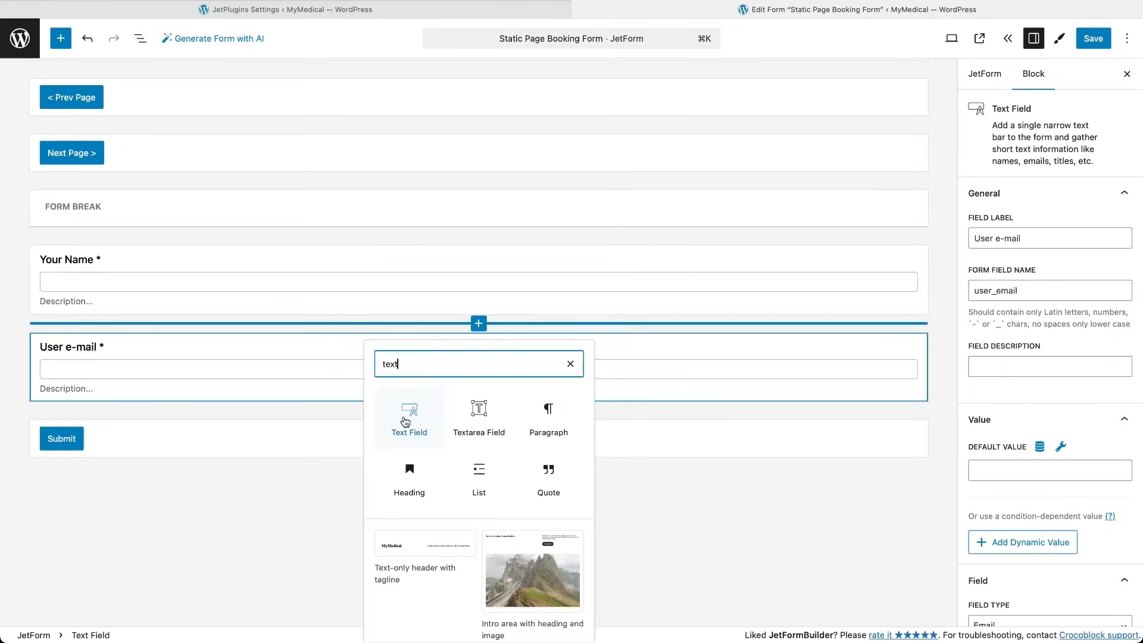
{"action": "left_click", "coordinate": [405, 422]}
{"action": "scroll", "coordinate": [258, 375], "scroll_direction": "down", "scroll_amount": 3}
{"action": "type", "text": "Phone"}
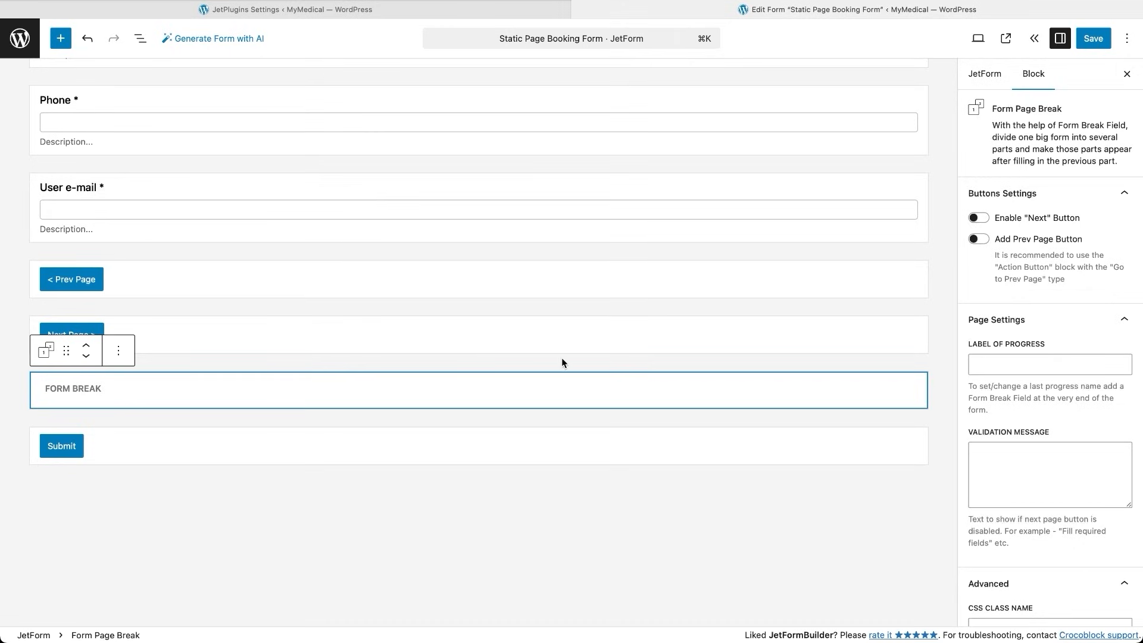
Insert a Custom HTML block above Submit showing appointment_date under "Appointment details:" and user_name, user_phone and user_email under "Contact details:".
{"action": "left_click", "coordinate": [494, 417]}
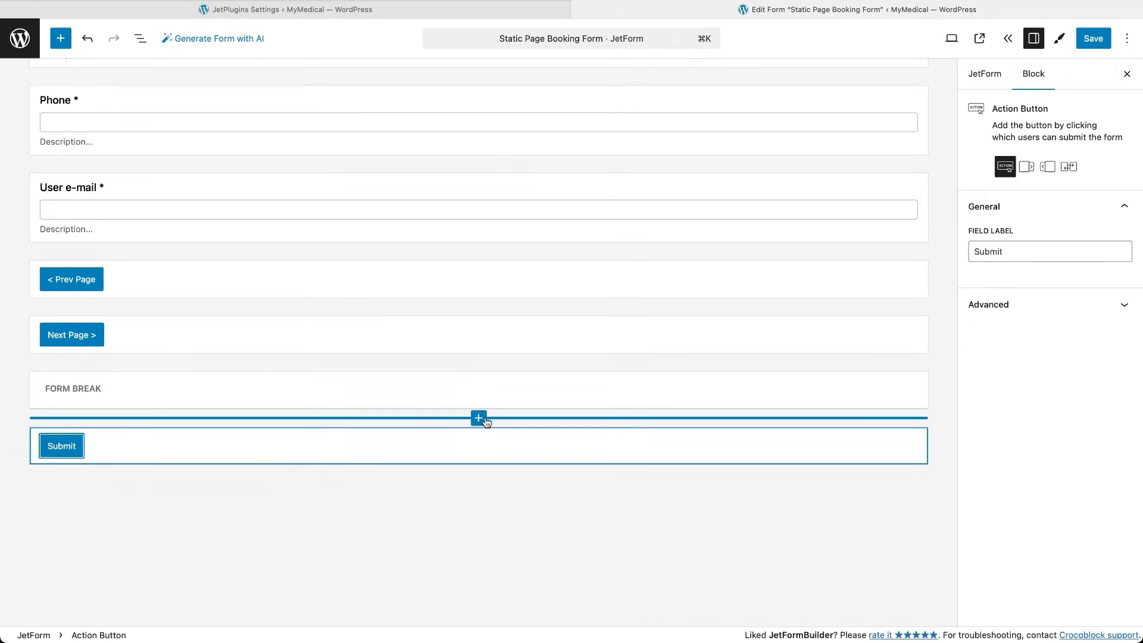
{"action": "left_click", "coordinate": [479, 419]}
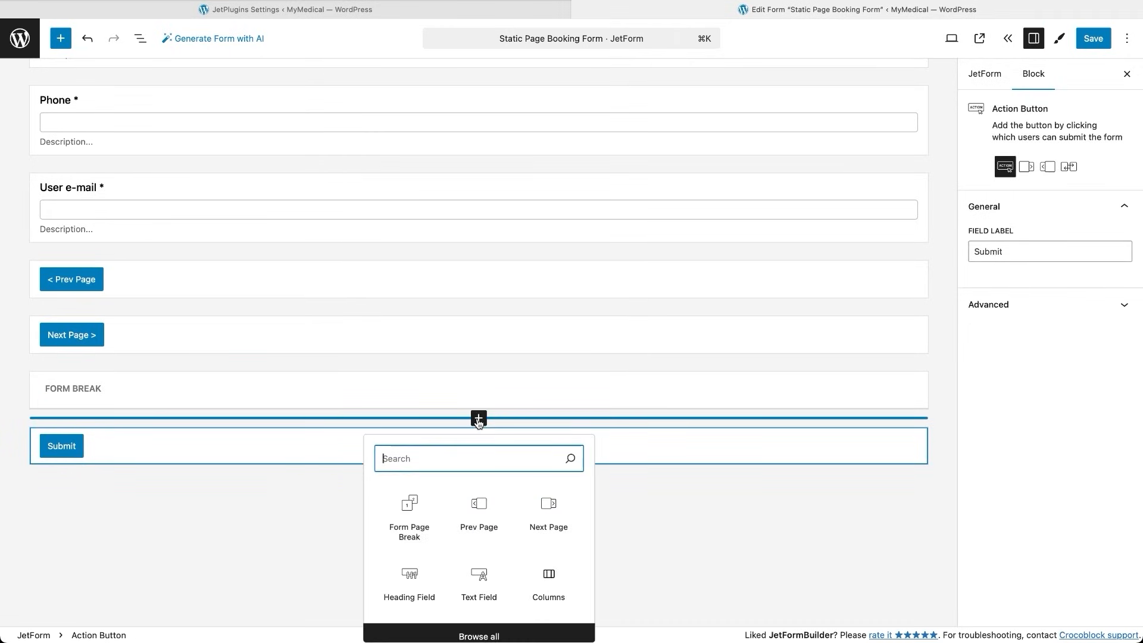
{"action": "type", "text": "html"}
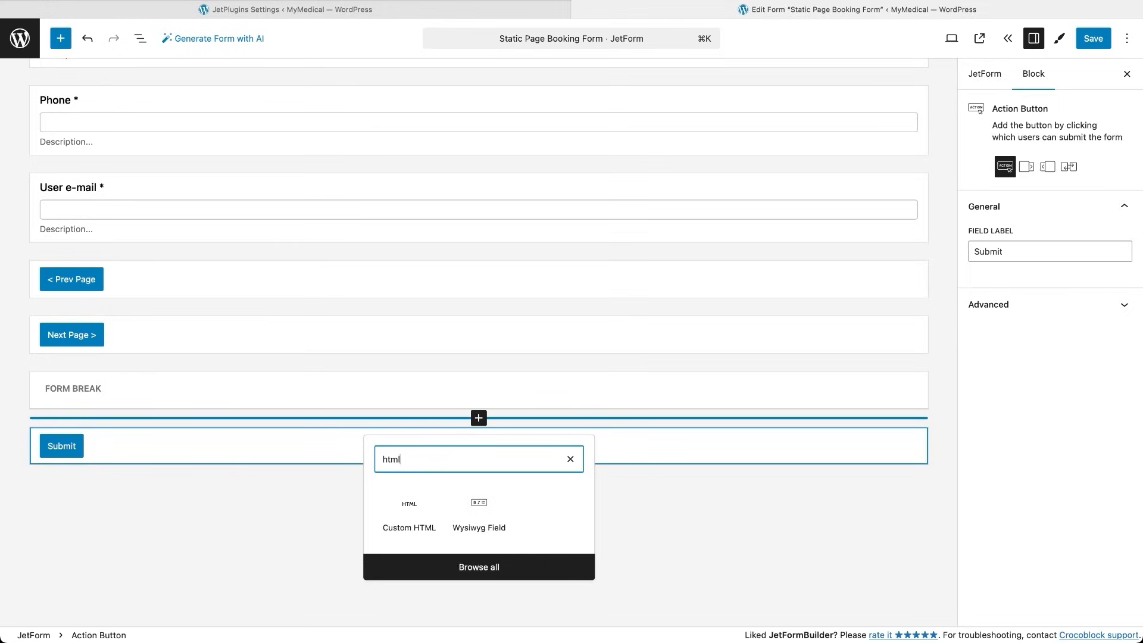
{"action": "left_click", "coordinate": [409, 509]}
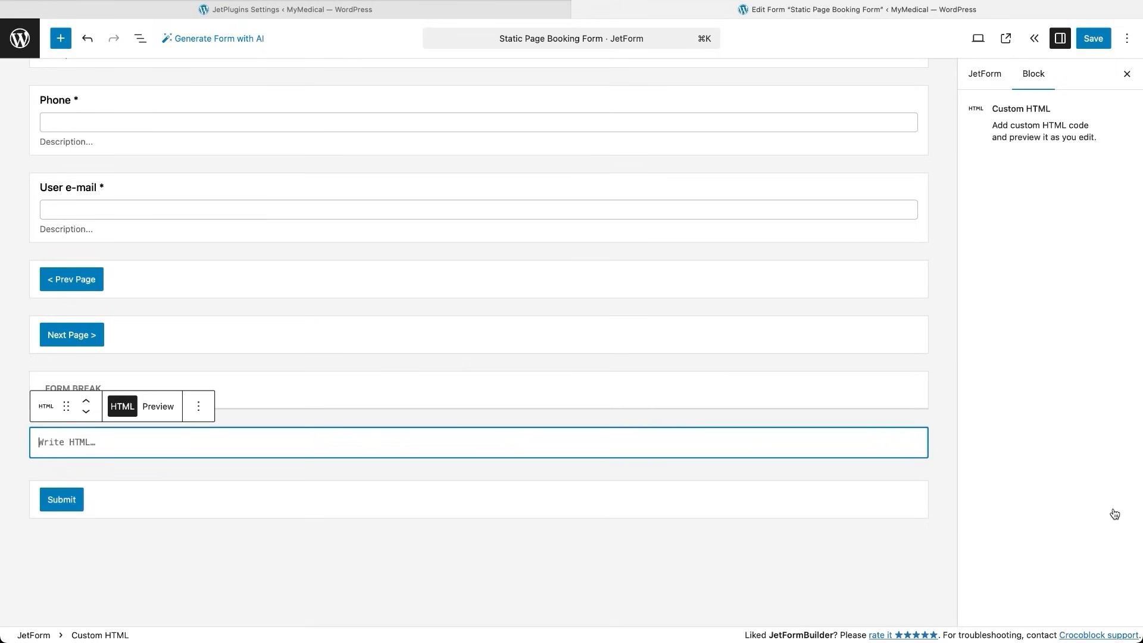
{"action": "type", "text": "<div> <h4>Appointment details:</h4><!-- JFB_FIELD::appointment_date --> <h4>Contact details:</h4> <!-- JFB_FIELD::user_name --></div> <div><!-- JFB_FIELD::user_phone --></div> <div><!-- JFB_FIELD::user_email --></div>"}
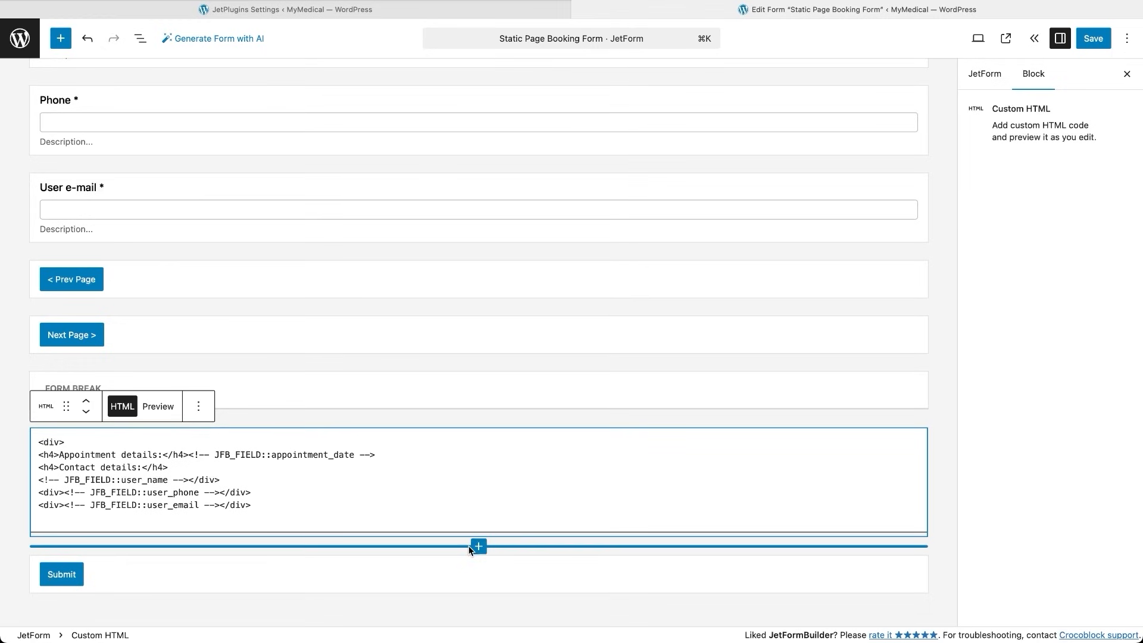
Insert a Calculated Field between the Custom HTML block and the Submit button with the formula %FIELD::appointment_date%.
{"action": "left_click", "coordinate": [479, 546]}
{"action": "type", "text": "calcul"}
{"action": "left_click", "coordinate": [407, 467]}
{"action": "scroll", "coordinate": [407, 467], "scroll_direction": "down", "scroll_amount": 3}
{"action": "left_click", "coordinate": [297, 378]}
{"action": "type", "text": "%FIELD::appointment_date%"}
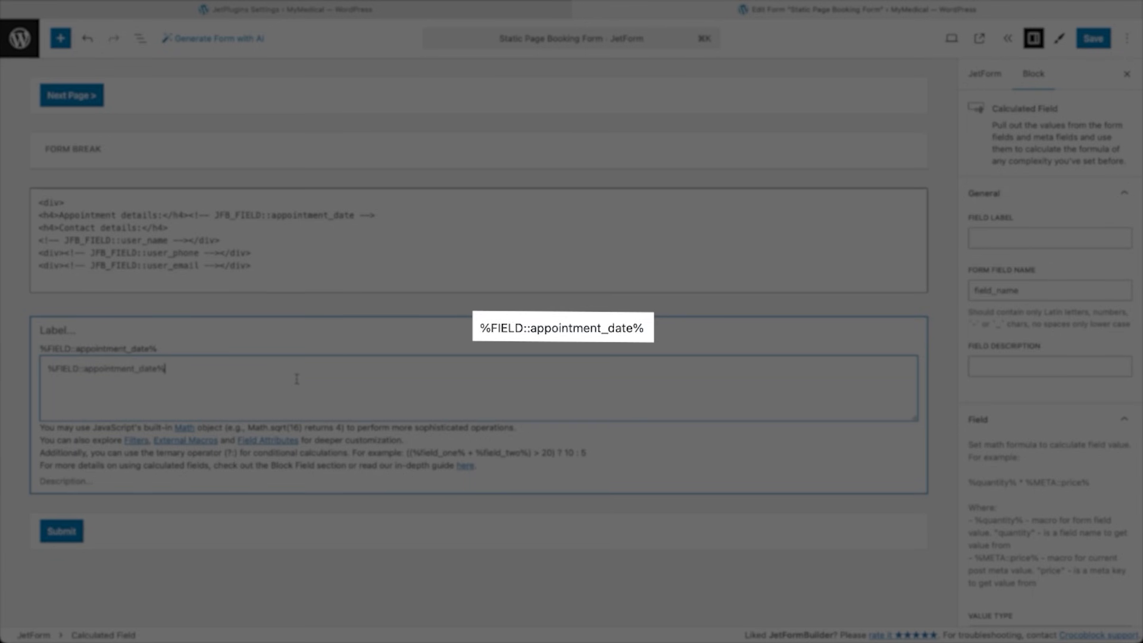
Set the Calculated Field's value prefix to "Total: $" and open the block's style settings.
{"action": "scroll", "coordinate": [655, 417], "scroll_direction": "down", "scroll_amount": 3}
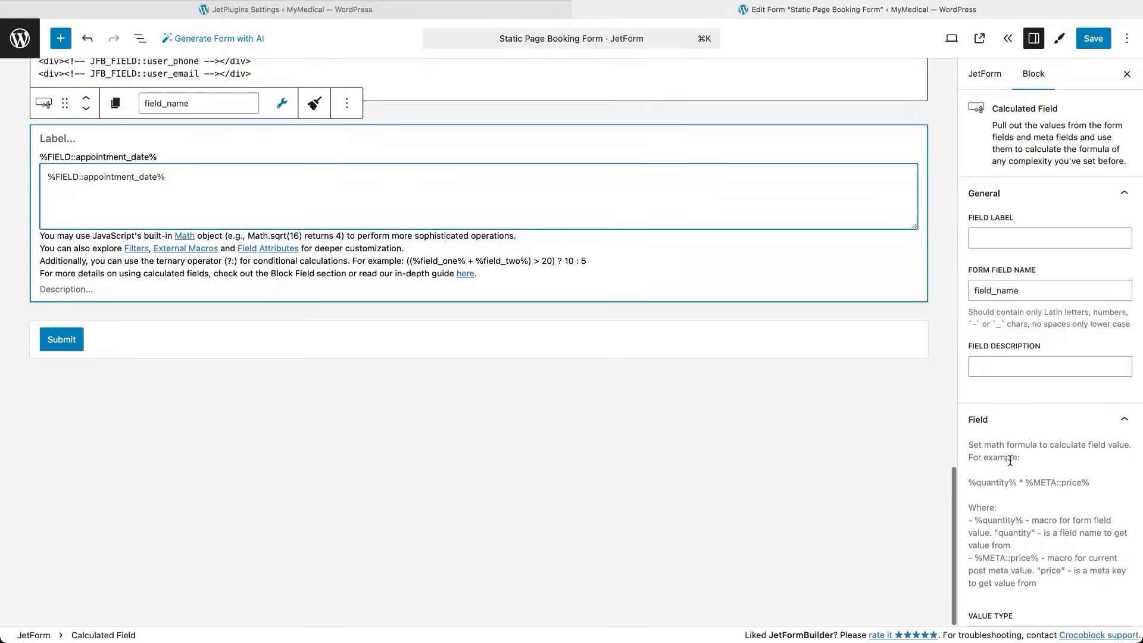
{"action": "scroll", "coordinate": [995, 456], "scroll_direction": "down", "scroll_amount": 10}
{"action": "left_click", "coordinate": [1024, 488]}
{"action": "type", "text": "Total: $"}
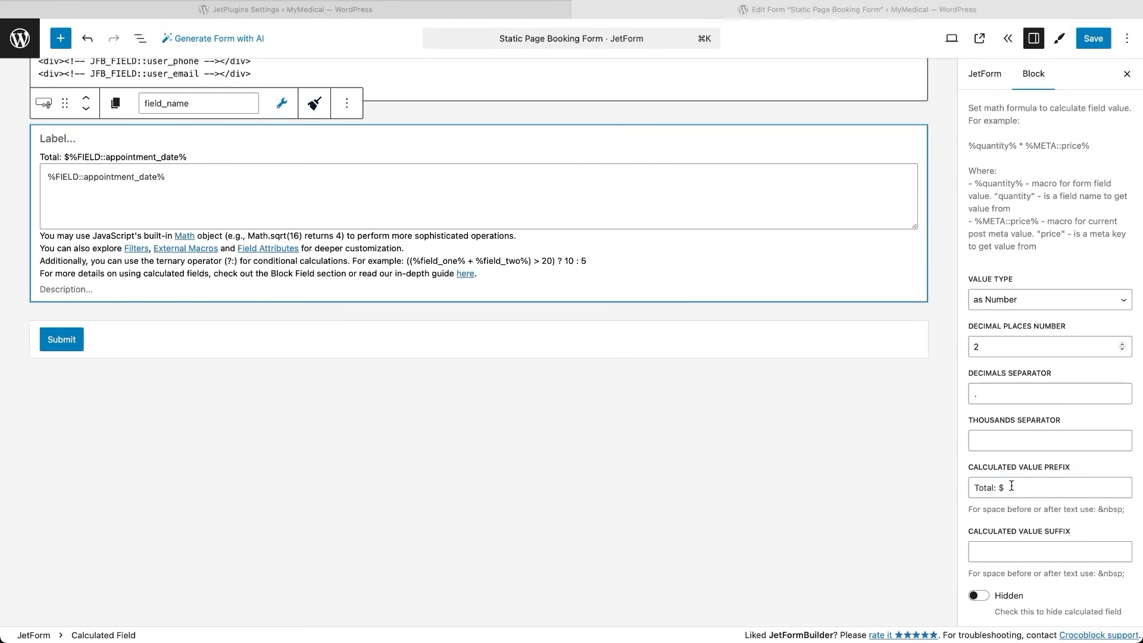
{"action": "left_click", "coordinate": [1011, 486]}
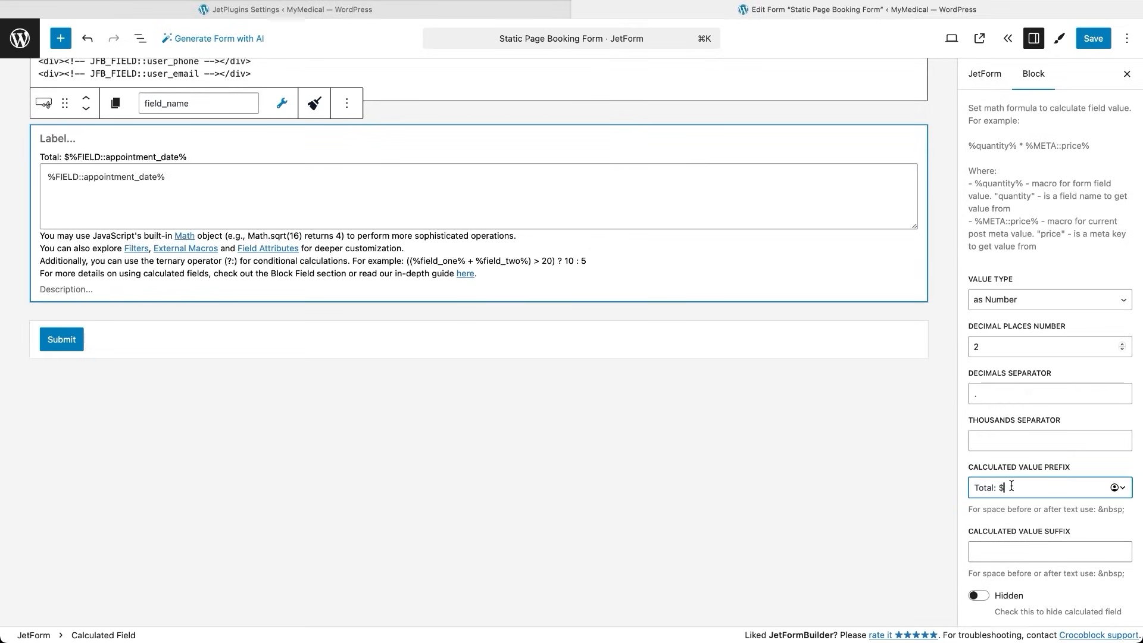
{"action": "left_click", "coordinate": [1062, 39]}
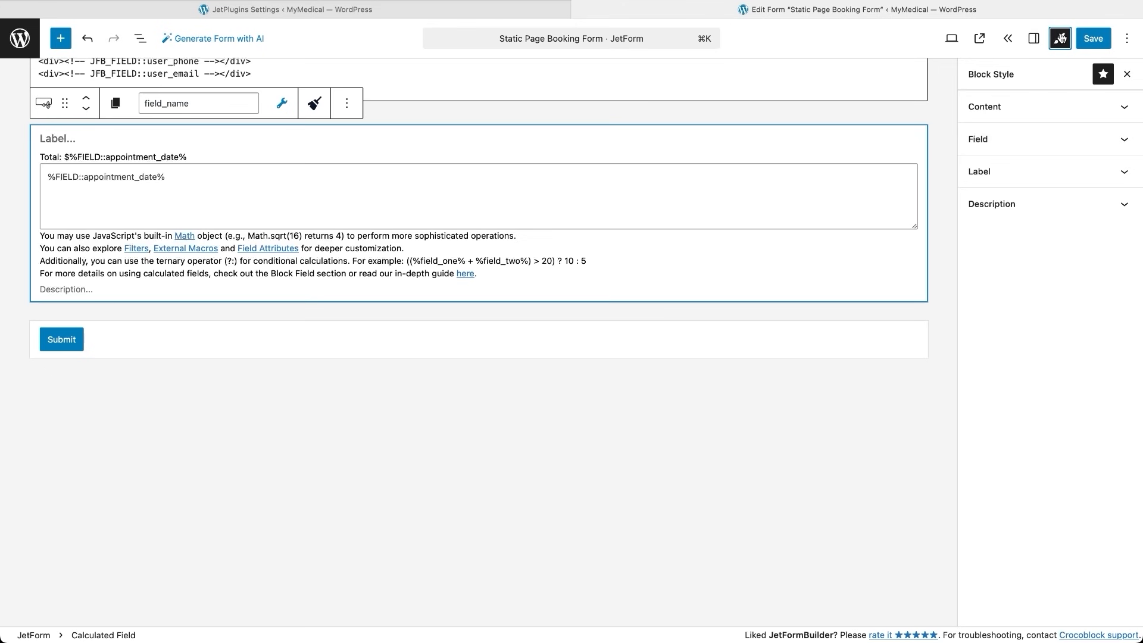
{"action": "left_click", "coordinate": [1061, 39]}
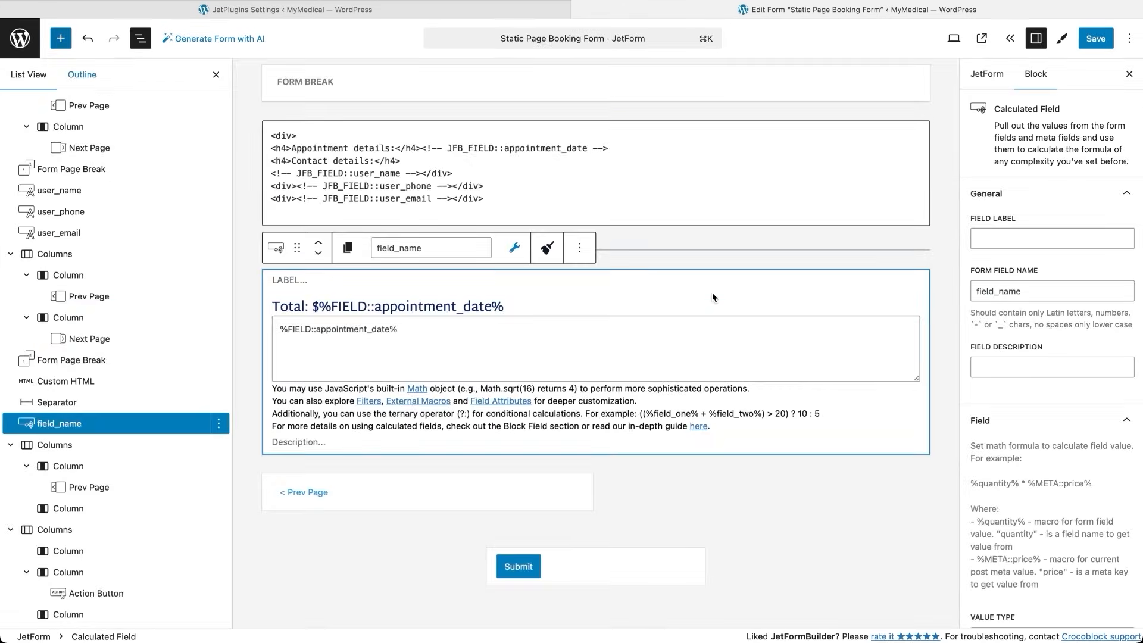
Edit the form's Insert appointment post-submit action and choose a form field for the USER_PHONE database column.
{"action": "left_click", "coordinate": [987, 75]}
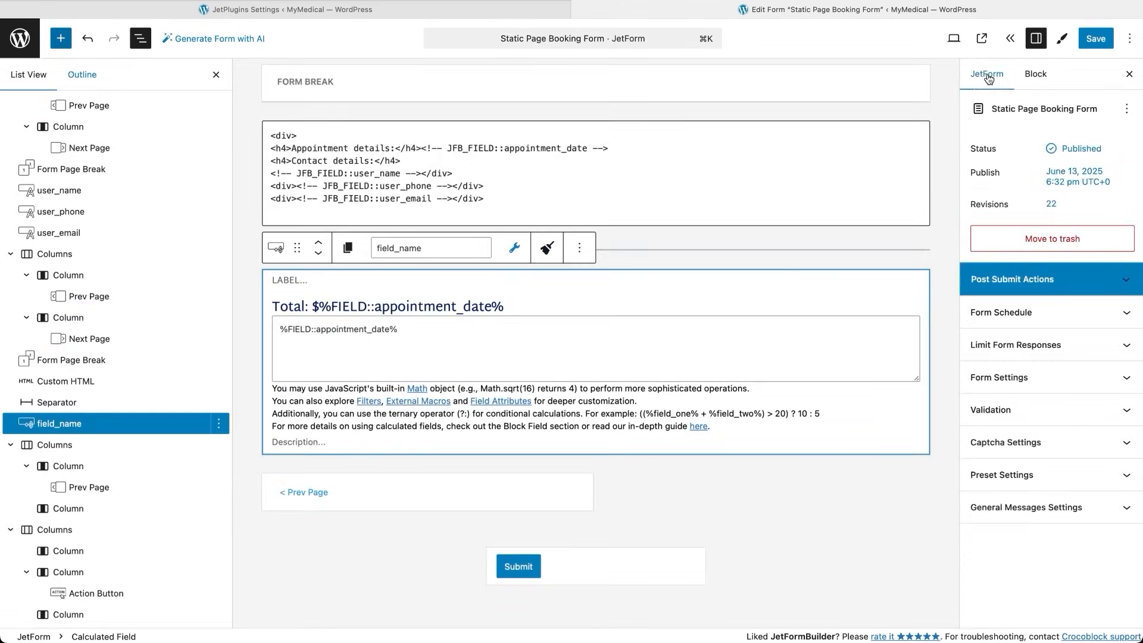
{"action": "left_click", "coordinate": [1123, 282]}
{"action": "mouse_move", "coordinate": [1052, 324]}
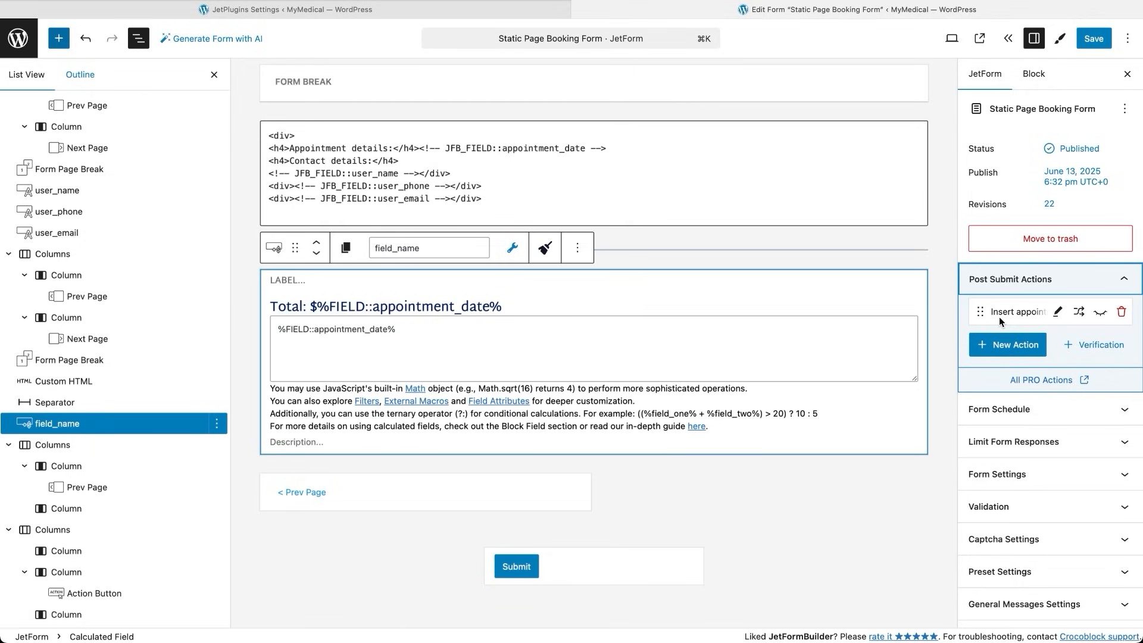
{"action": "left_click", "coordinate": [1057, 313]}
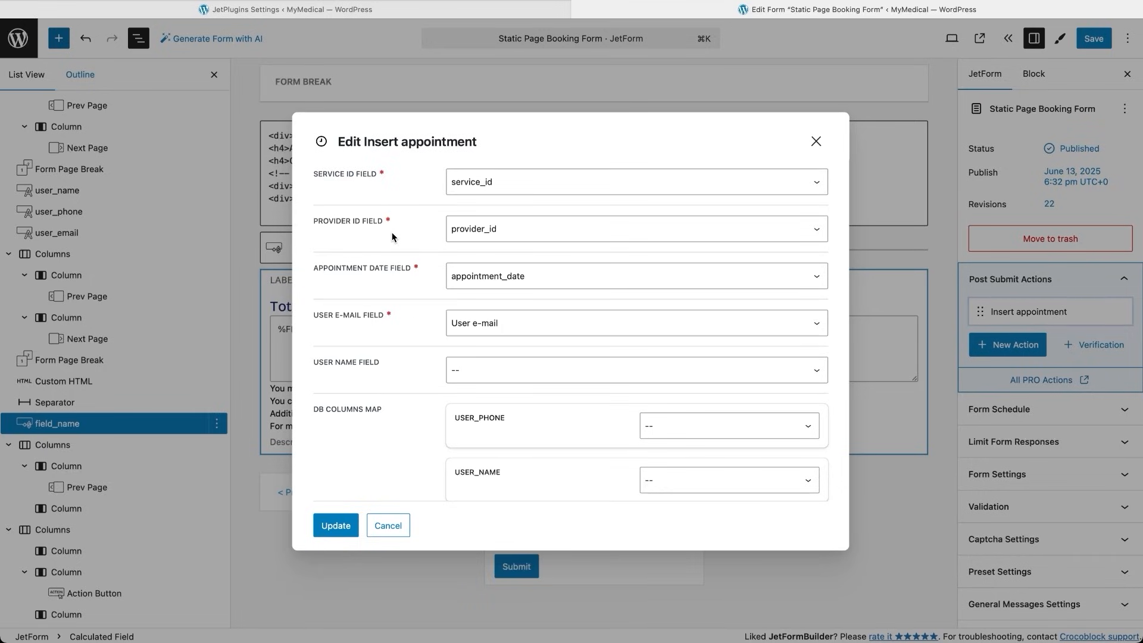
{"action": "scroll", "coordinate": [398, 477], "scroll_direction": "down", "scroll_amount": 1}
{"action": "scroll", "coordinate": [398, 476], "scroll_direction": "up", "scroll_amount": 1}
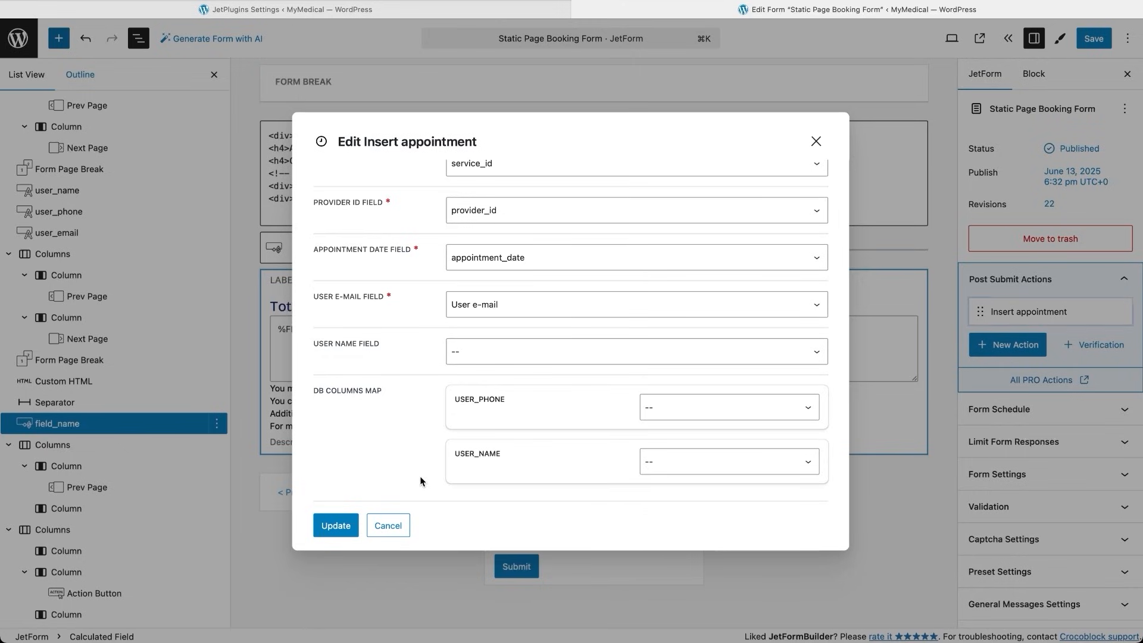
{"action": "left_click", "coordinate": [702, 412]}
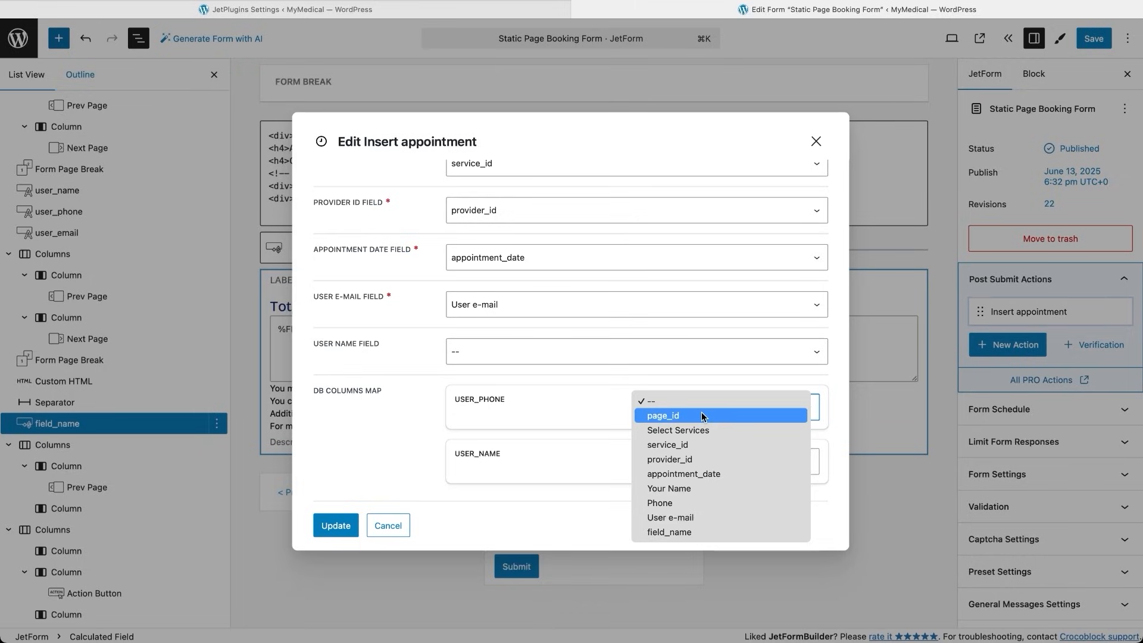
{"action": "left_click", "coordinate": [701, 488]}
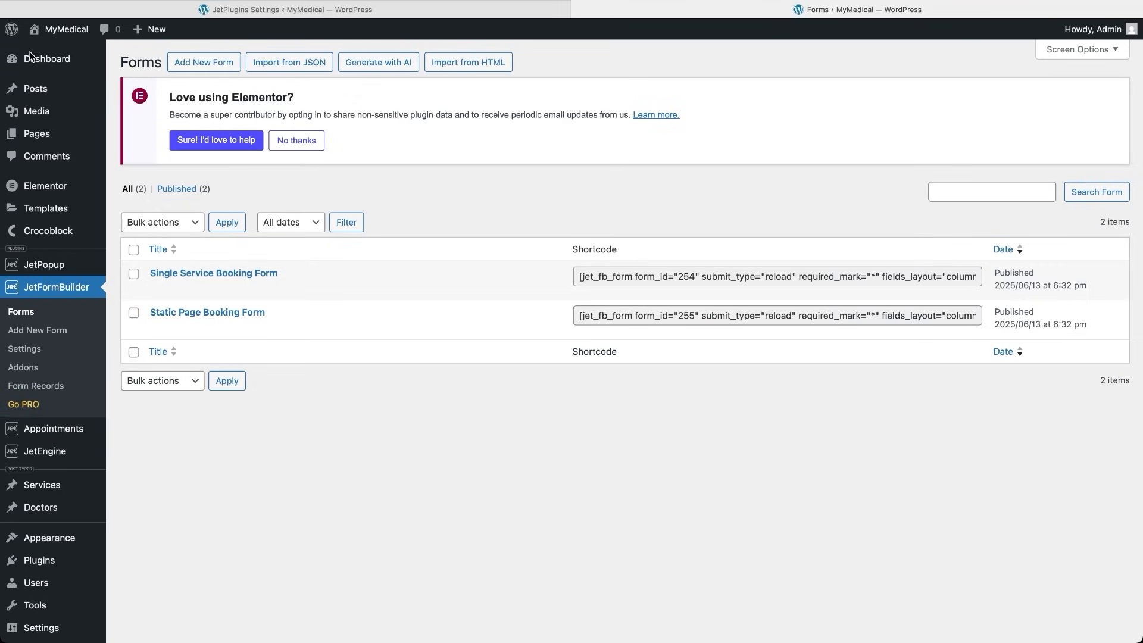
Open the Single Service Booking Form, look through its fields and select the Select provider field to show its settings.
{"action": "left_click", "coordinate": [216, 272]}
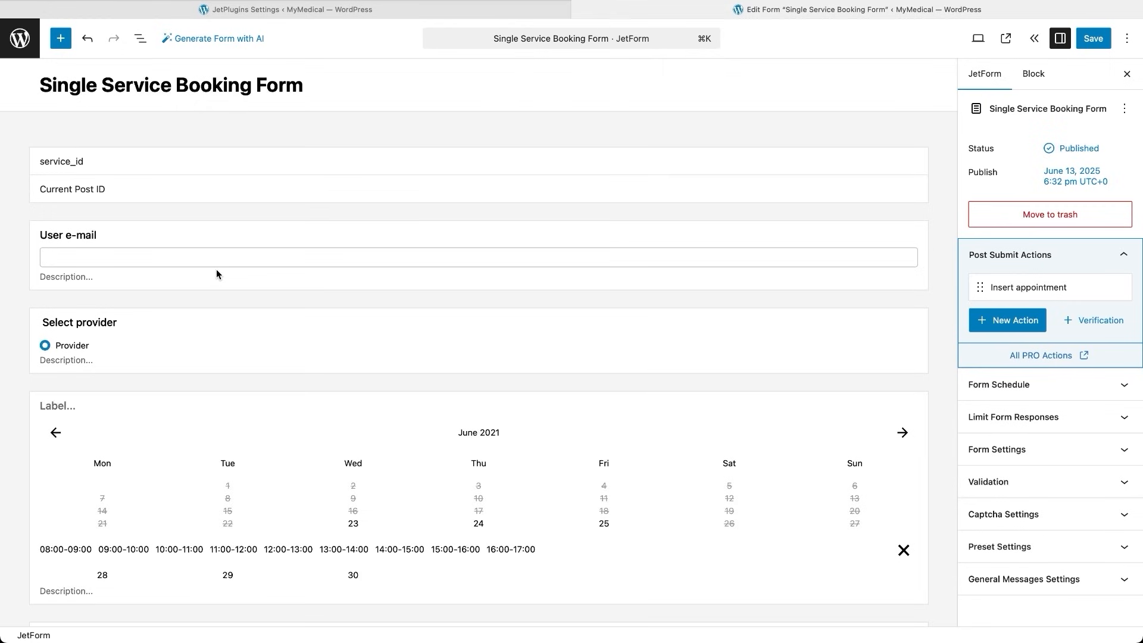
{"action": "scroll", "coordinate": [217, 271], "scroll_direction": "down", "scroll_amount": 5}
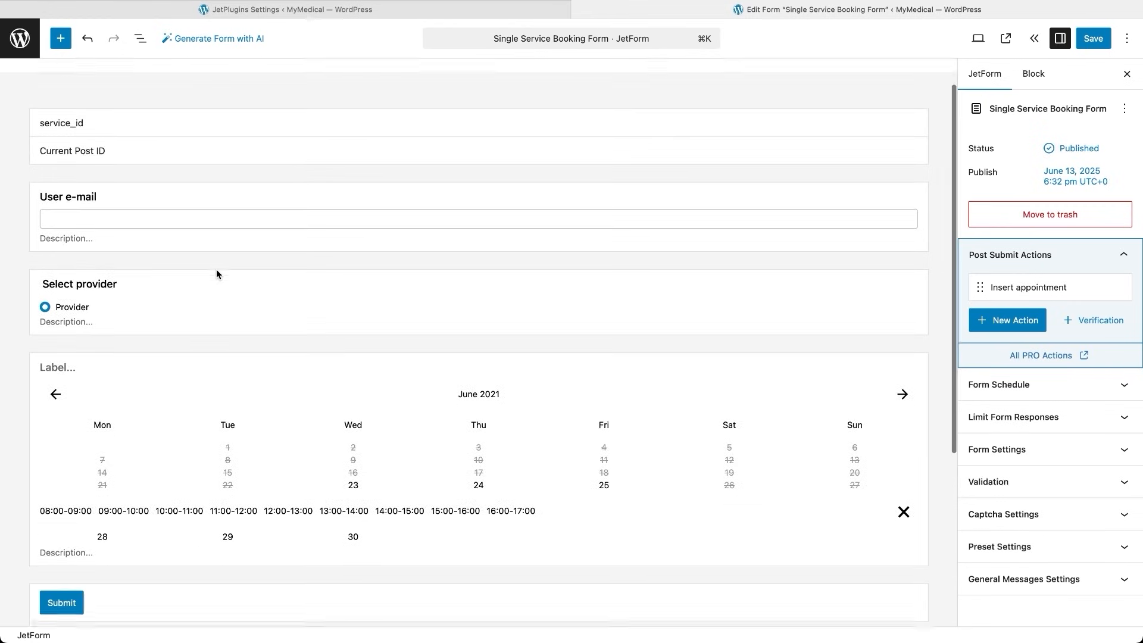
{"action": "scroll", "coordinate": [216, 270], "scroll_direction": "up", "scroll_amount": 5}
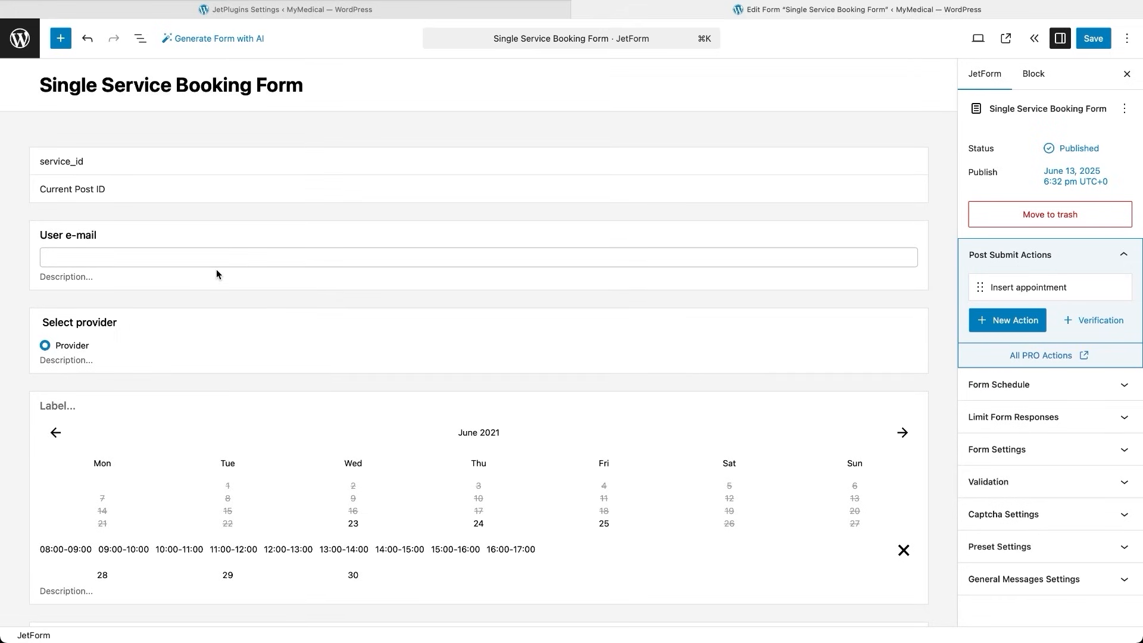
{"action": "left_click", "coordinate": [225, 322]}
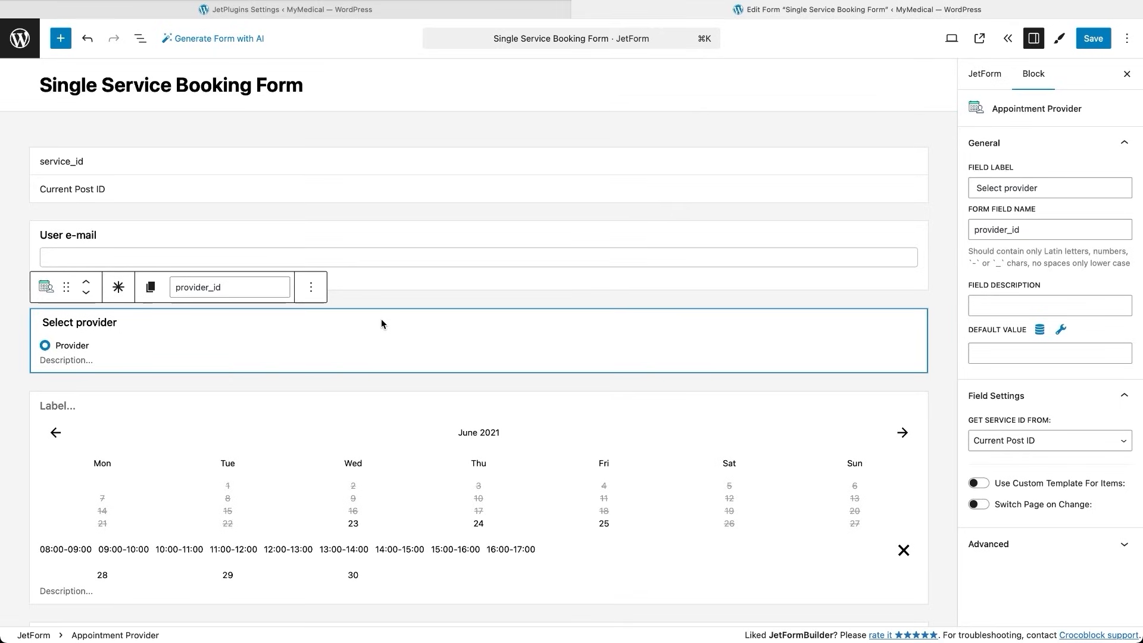
Set the hidden service_id field's value source to URL Query Variable.
{"action": "left_click", "coordinate": [191, 171]}
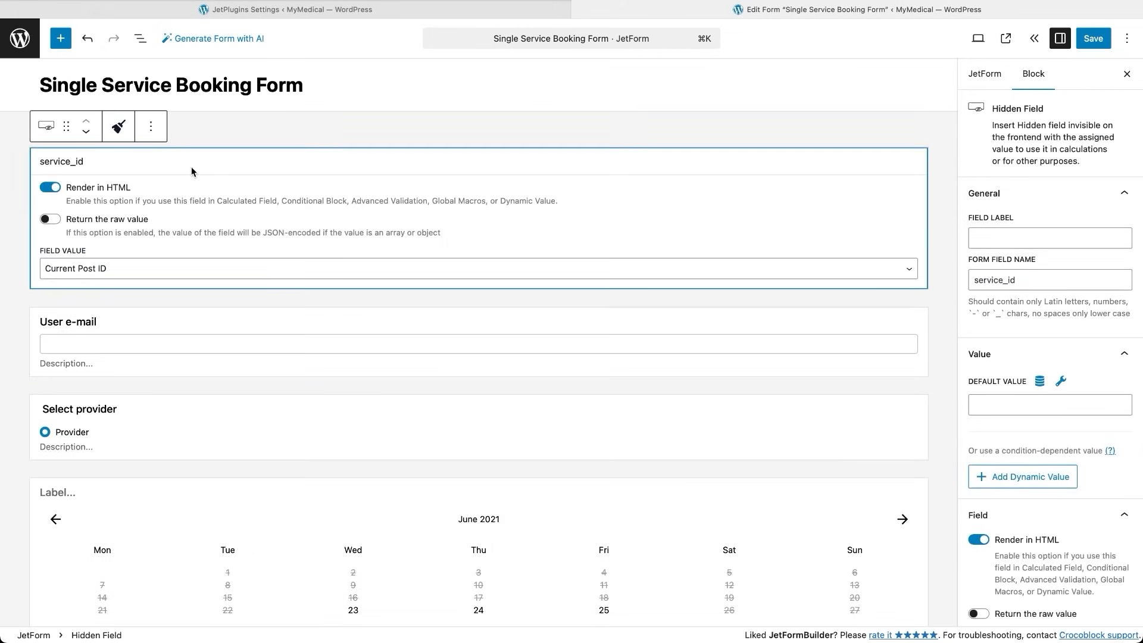
{"action": "left_click", "coordinate": [134, 269]}
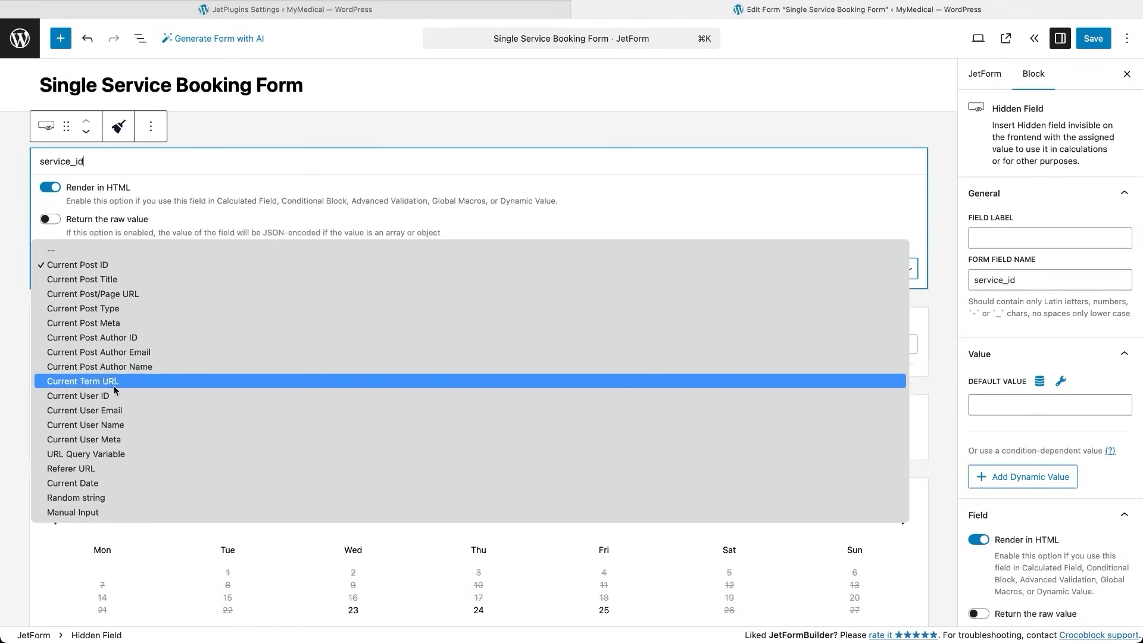
{"action": "left_click", "coordinate": [100, 454]}
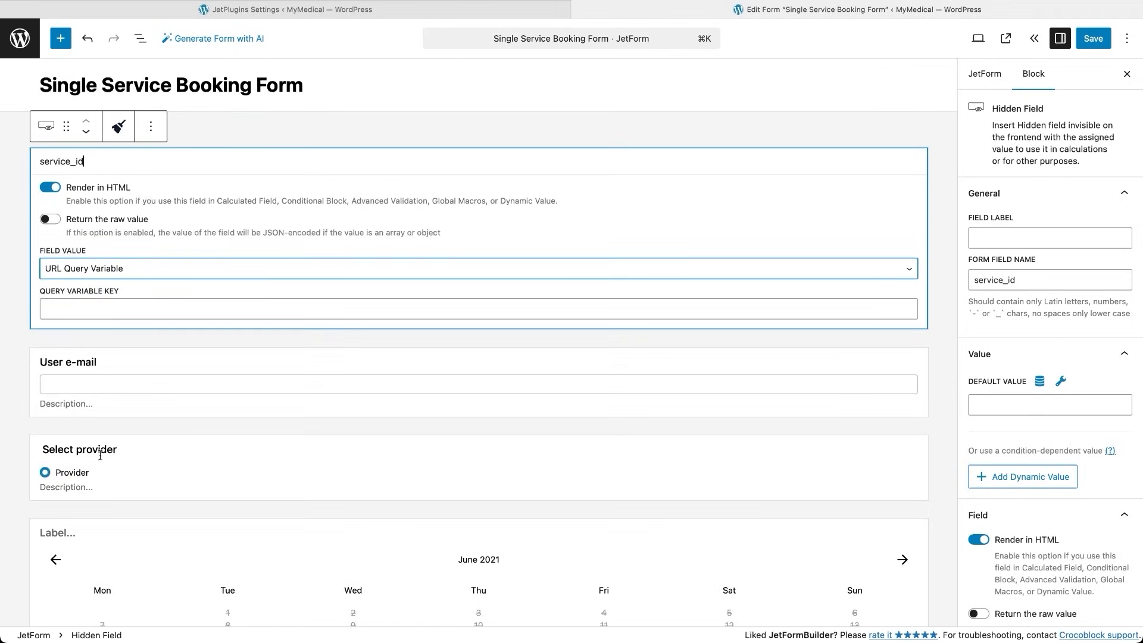
Set the hidden service_id field's query variable key to _post_id.
{"action": "key", "text": "Tab"}
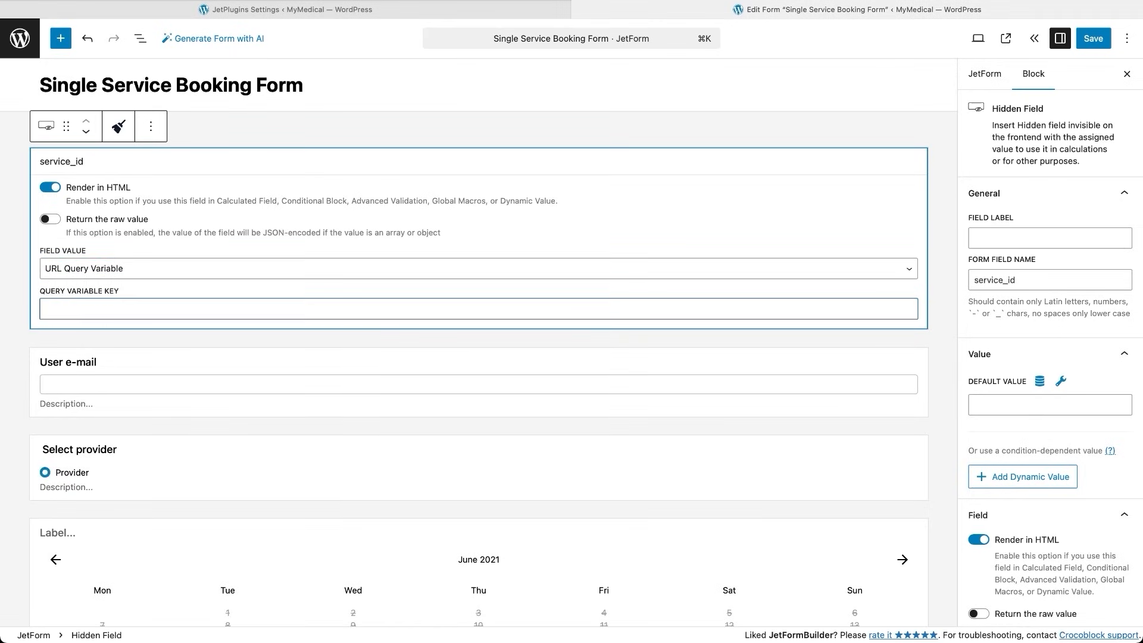
{"action": "type", "text": "_post_id"}
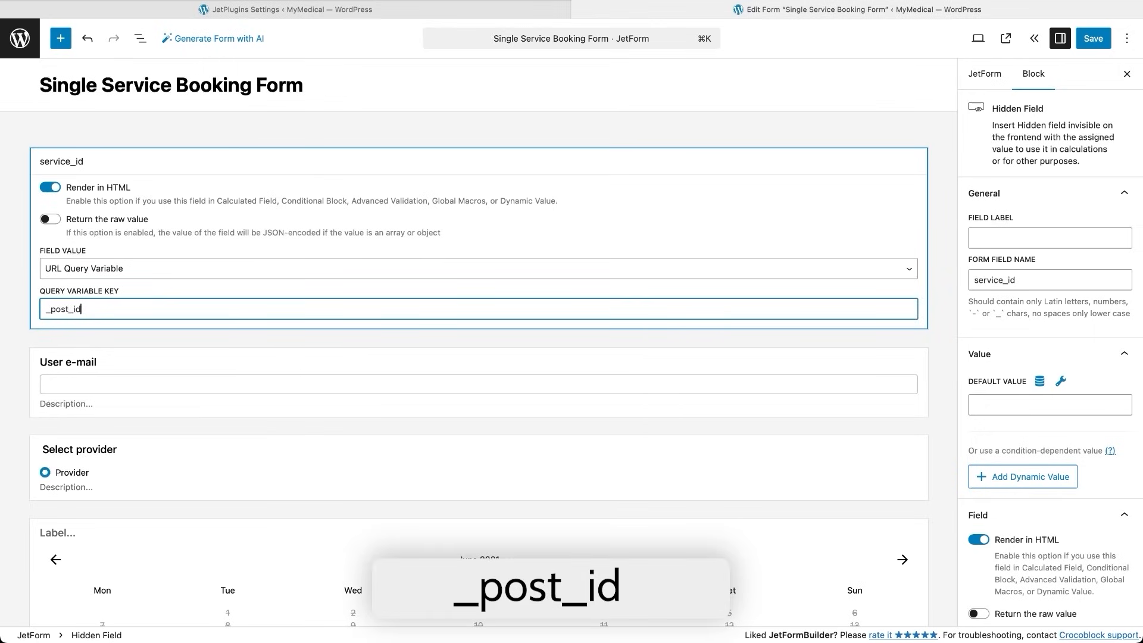
{"action": "left_click", "coordinate": [969, 274]}
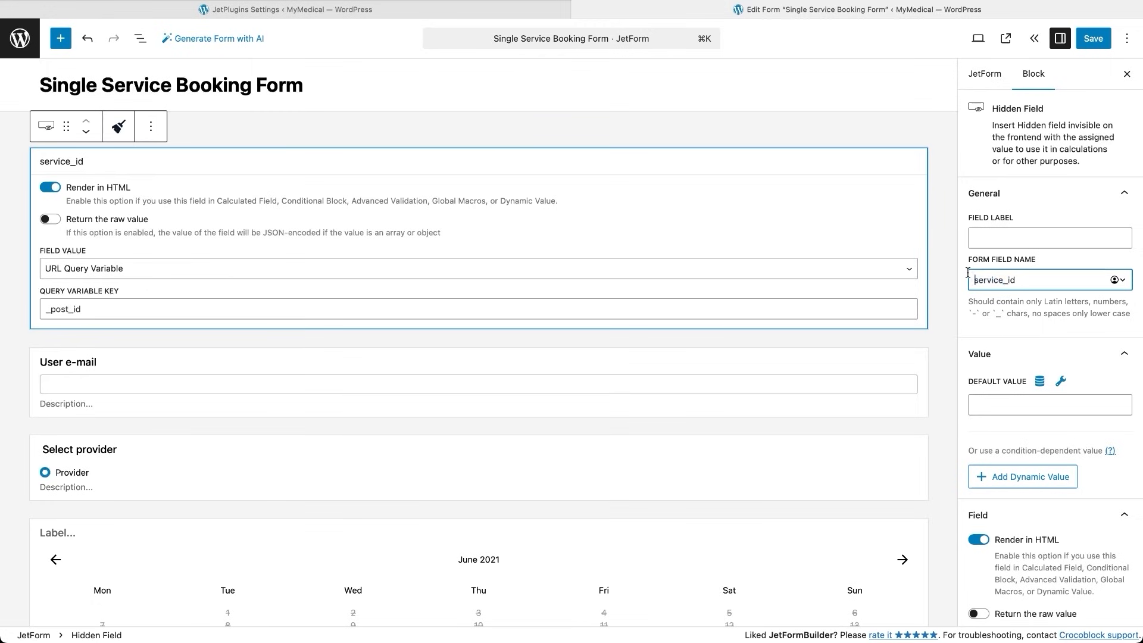
Make the Select provider field get its service ID from a form field and choose service_id as the service field.
{"action": "left_click", "coordinate": [878, 439]}
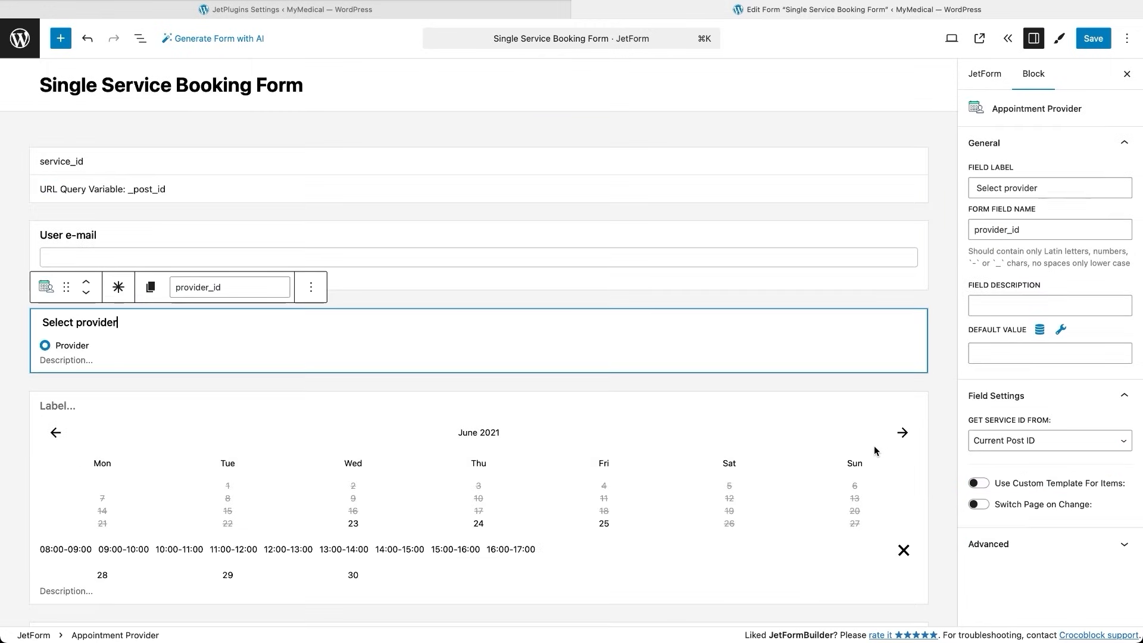
{"action": "left_click", "coordinate": [1042, 439]}
{"action": "left_click", "coordinate": [1040, 452]}
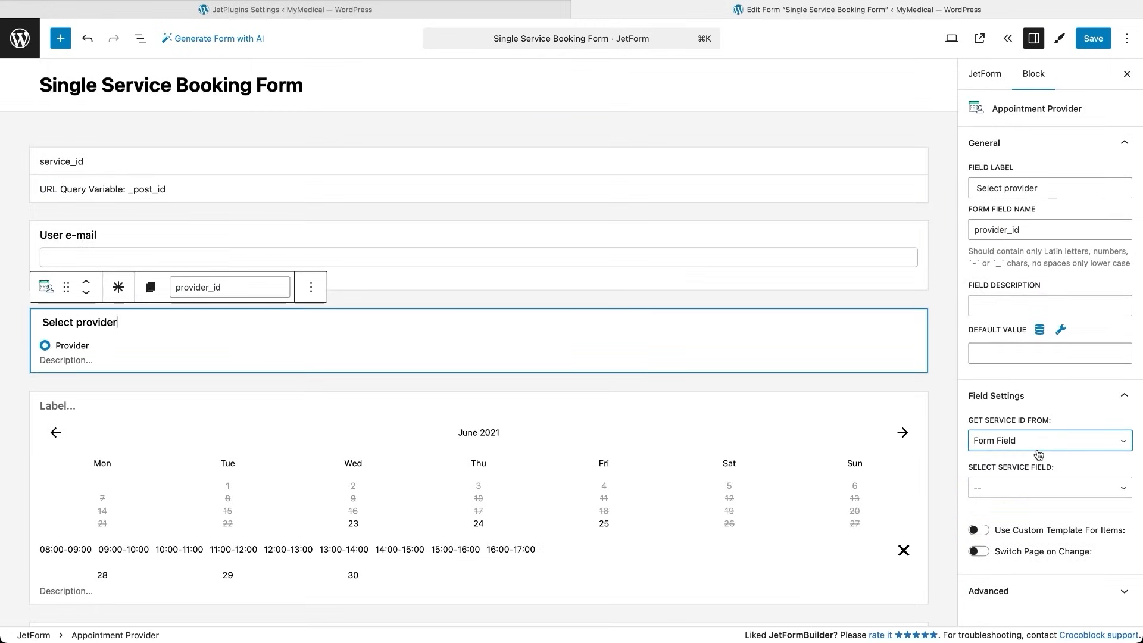
{"action": "left_click", "coordinate": [1039, 490]}
{"action": "left_click", "coordinate": [1033, 499]}
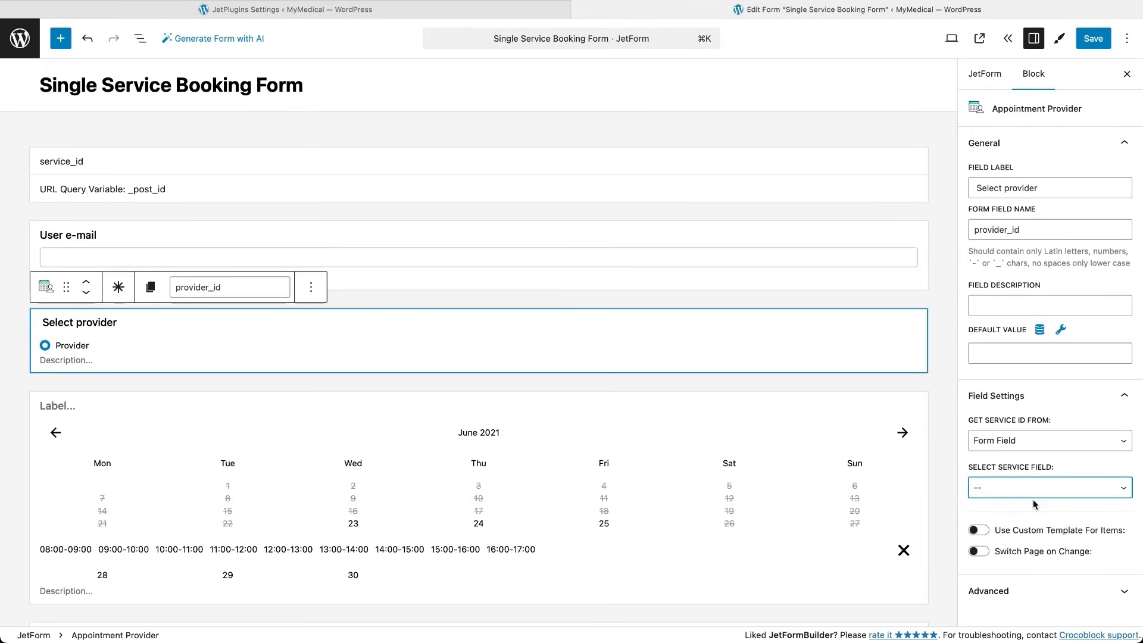
Make the Appointment Date field get its service ID from the service_id form field.
{"action": "left_click", "coordinate": [775, 411]}
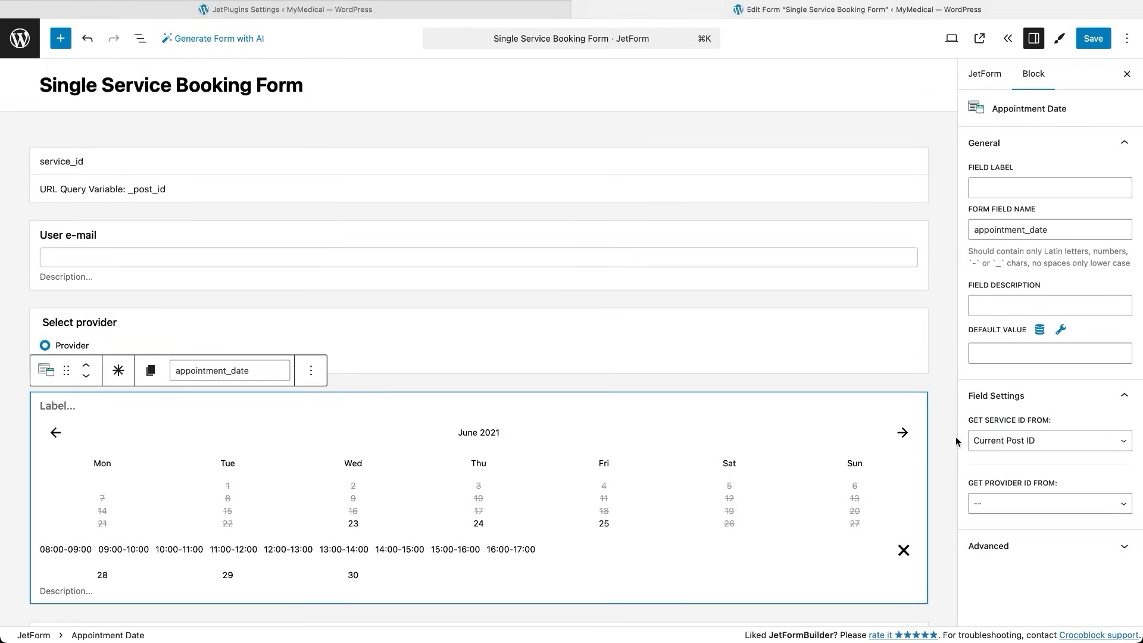
{"action": "left_click", "coordinate": [1103, 446]}
{"action": "left_click", "coordinate": [1070, 454]}
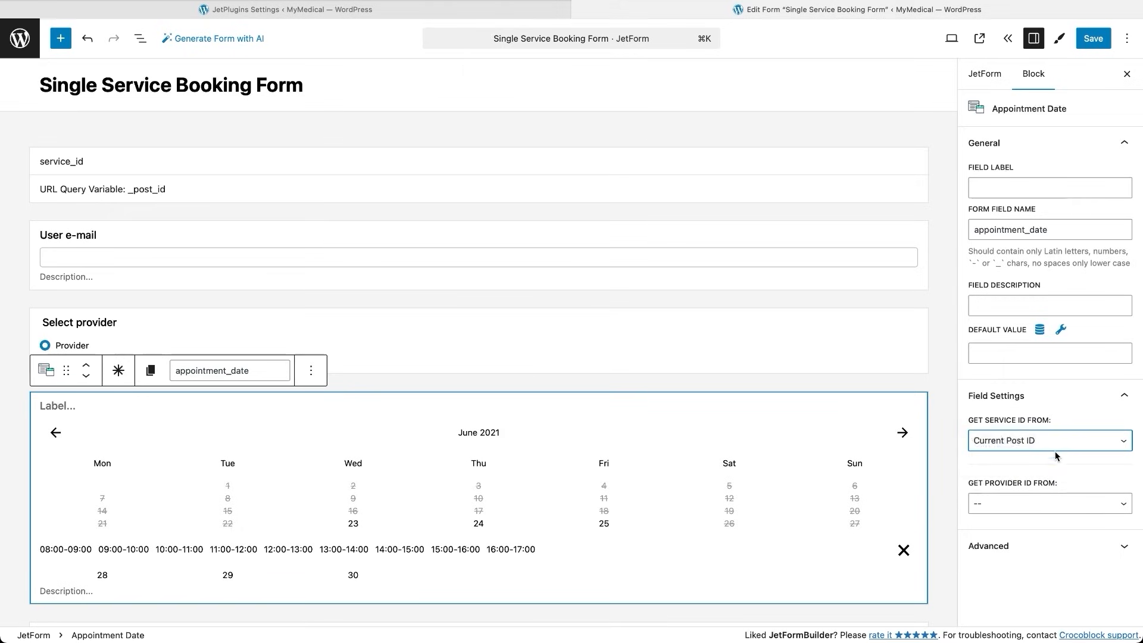
{"action": "left_click", "coordinate": [1081, 490]}
{"action": "left_click", "coordinate": [1056, 501]}
Make the Appointment Date field get its provider ID from the Select provider form field.
{"action": "left_click", "coordinate": [1069, 556]}
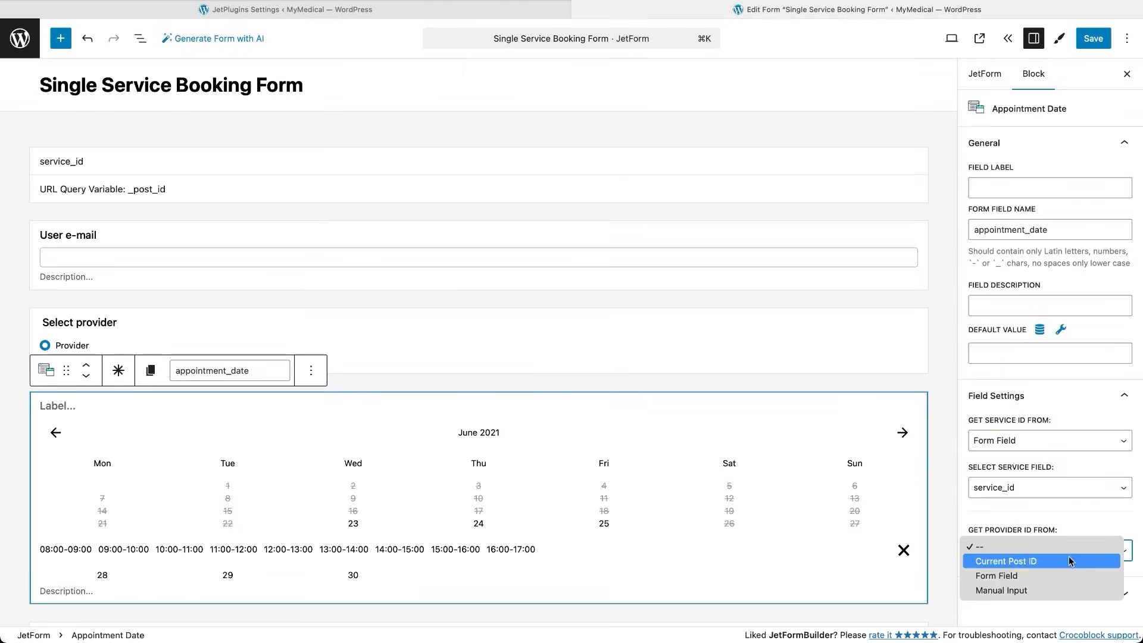
{"action": "left_click", "coordinate": [1055, 576]}
{"action": "left_click", "coordinate": [1056, 593]}
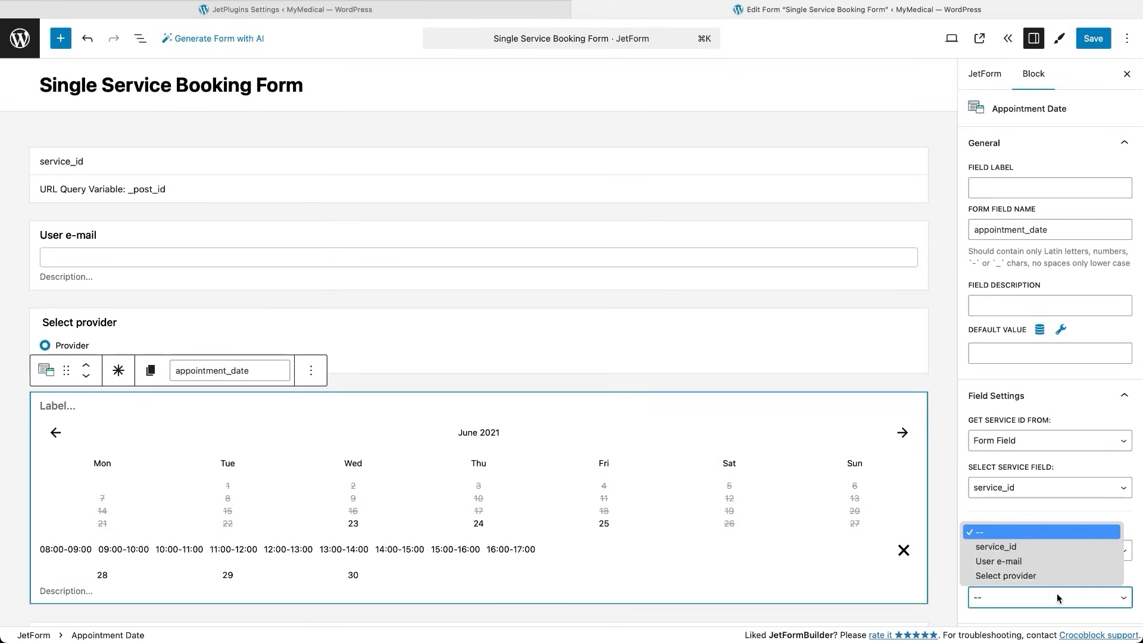
{"action": "left_click", "coordinate": [1064, 577]}
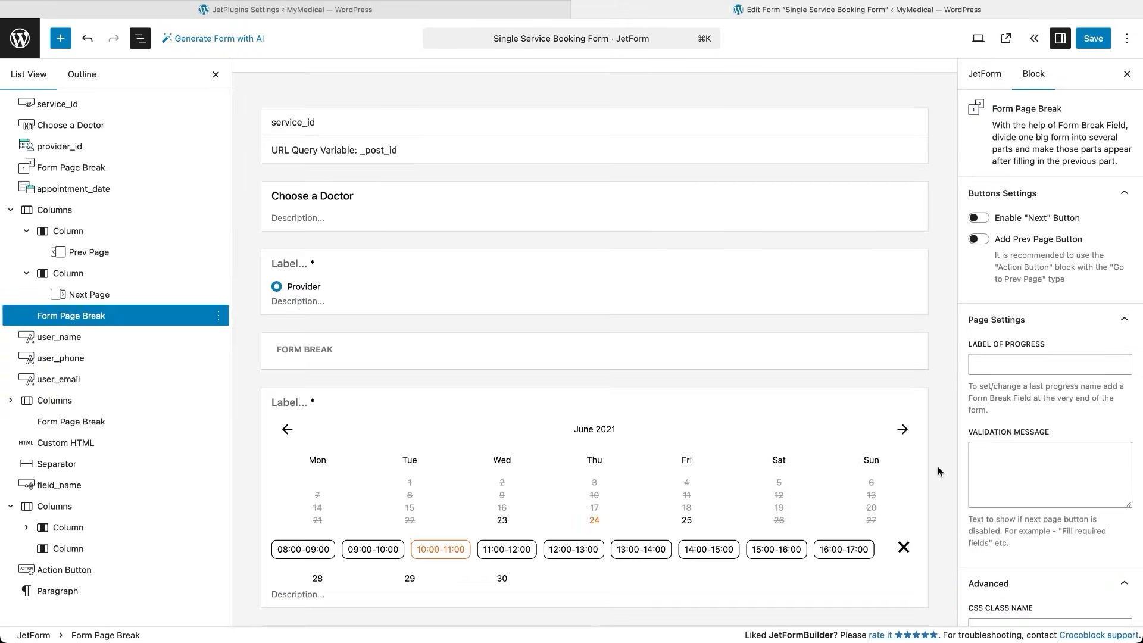
Edit the form's Insert appointment post-submit action and set its user name field to Your Name.
{"action": "left_click", "coordinate": [985, 74]}
{"action": "left_click", "coordinate": [1043, 310]}
{"action": "left_click", "coordinate": [810, 369]}
{"action": "left_click", "coordinate": [714, 451]}
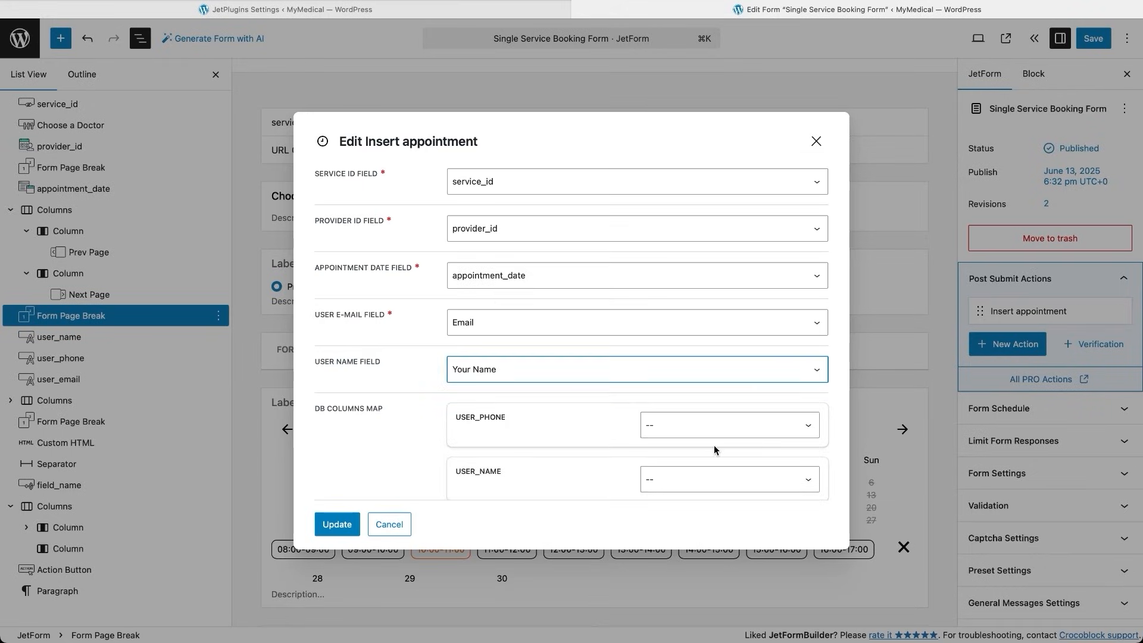
Map the USER_PHONE column to Phone and USER_NAME to Your Name, then update the action and save the form.
{"action": "left_click", "coordinate": [729, 424]}
{"action": "left_click", "coordinate": [694, 464]}
{"action": "left_click", "coordinate": [729, 479]}
{"action": "key", "text": "Escape"}
{"action": "key", "text": "y"}
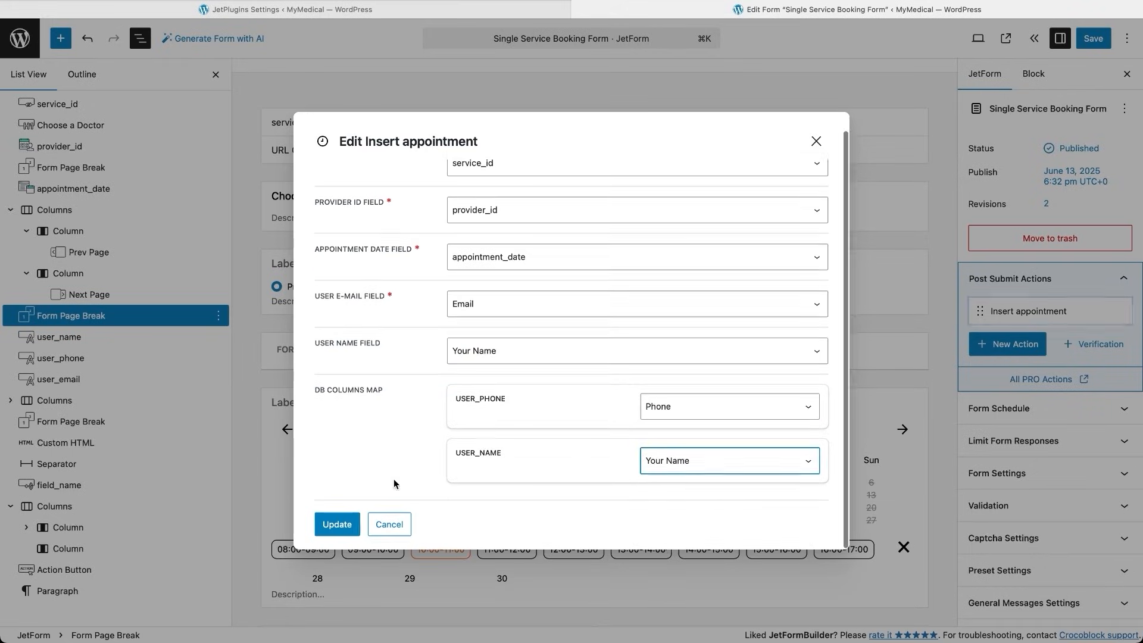
{"action": "left_click", "coordinate": [337, 524]}
{"action": "left_click", "coordinate": [1088, 40]}
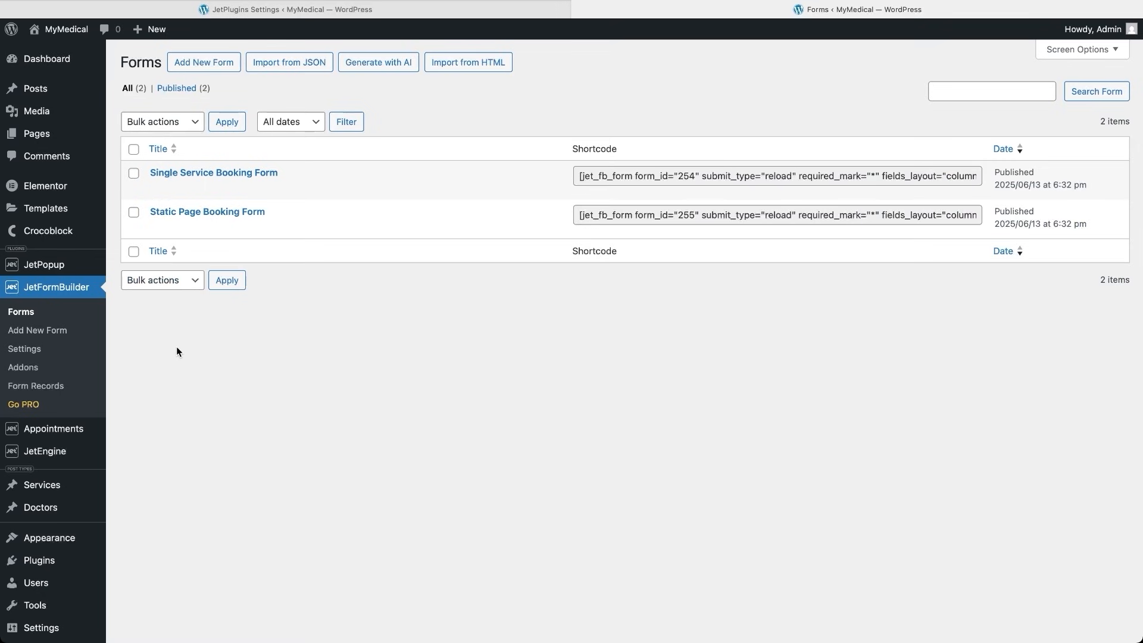
Duplicate the Single Service Booking Form and rename the copy as Single Provider Booking Form.
{"action": "left_click", "coordinate": [289, 188]}
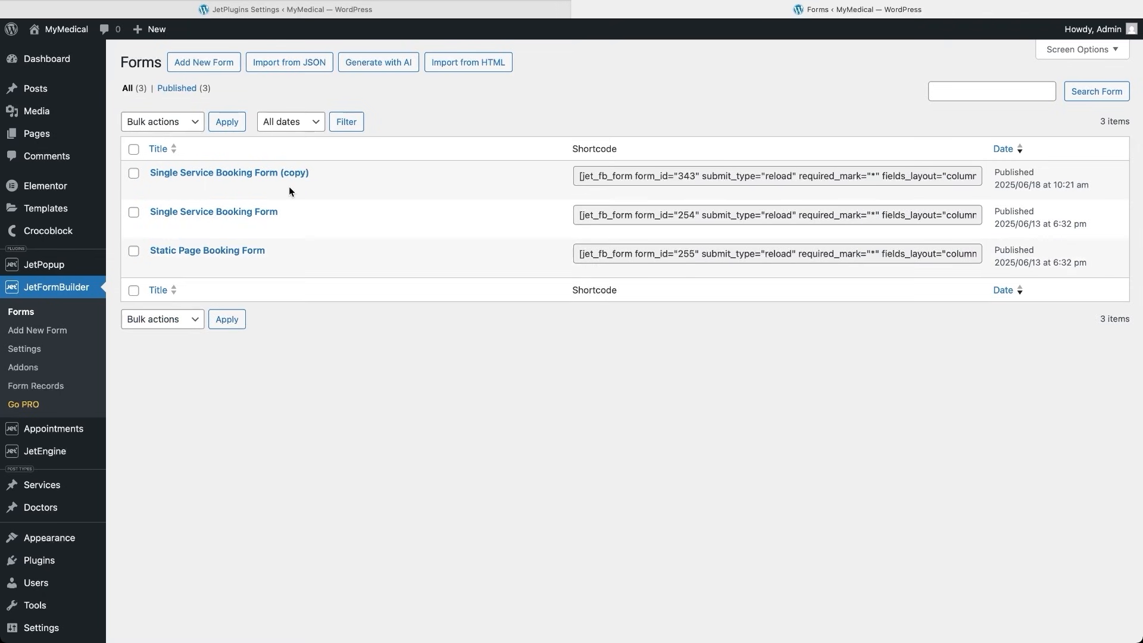
{"action": "left_click", "coordinate": [187, 188]}
{"action": "key", "text": "ctrl+a"}
{"action": "type", "text": "Single Provider Booking Form"}
{"action": "left_click", "coordinate": [152, 268]}
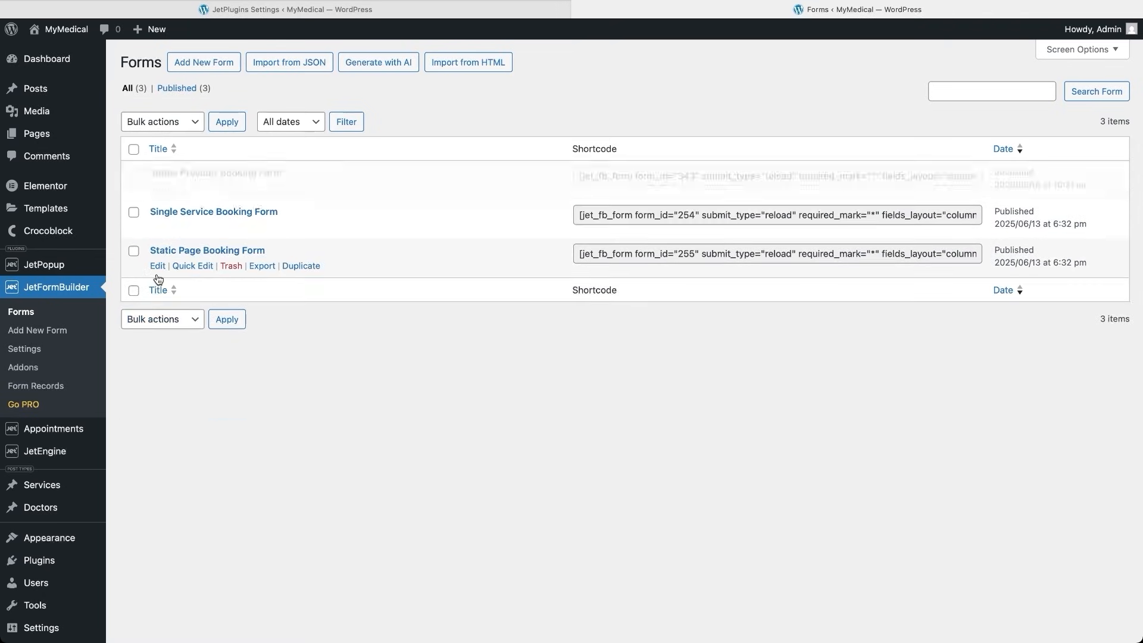
Open the Single Provider Booking Form and delete its provider_id field.
{"action": "left_click", "coordinate": [208, 172]}
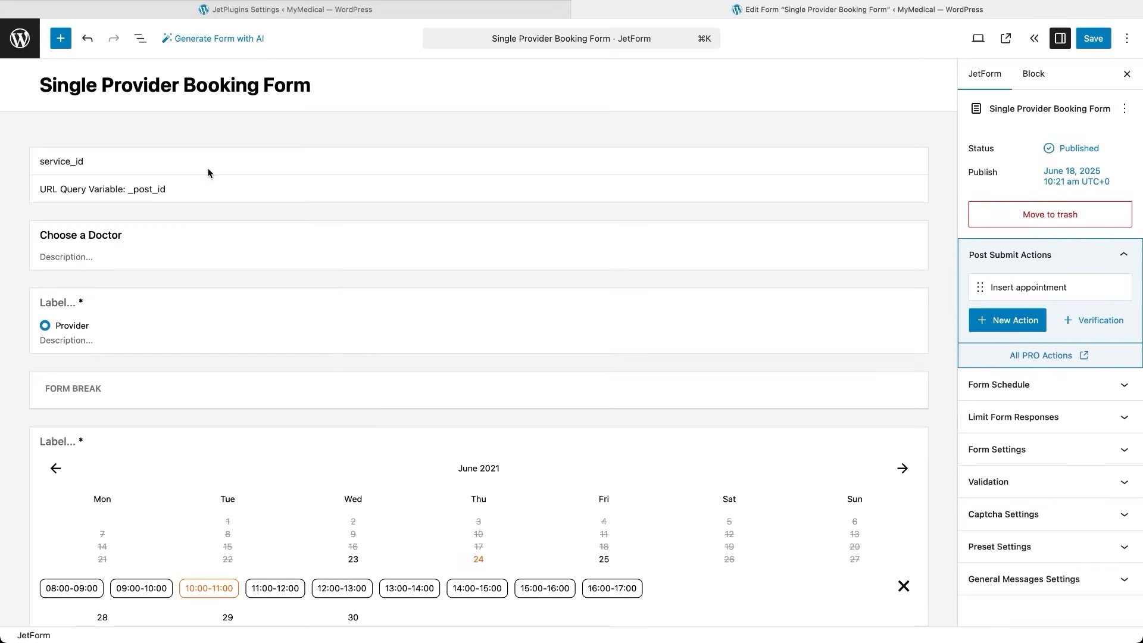
{"action": "left_click", "coordinate": [224, 303]}
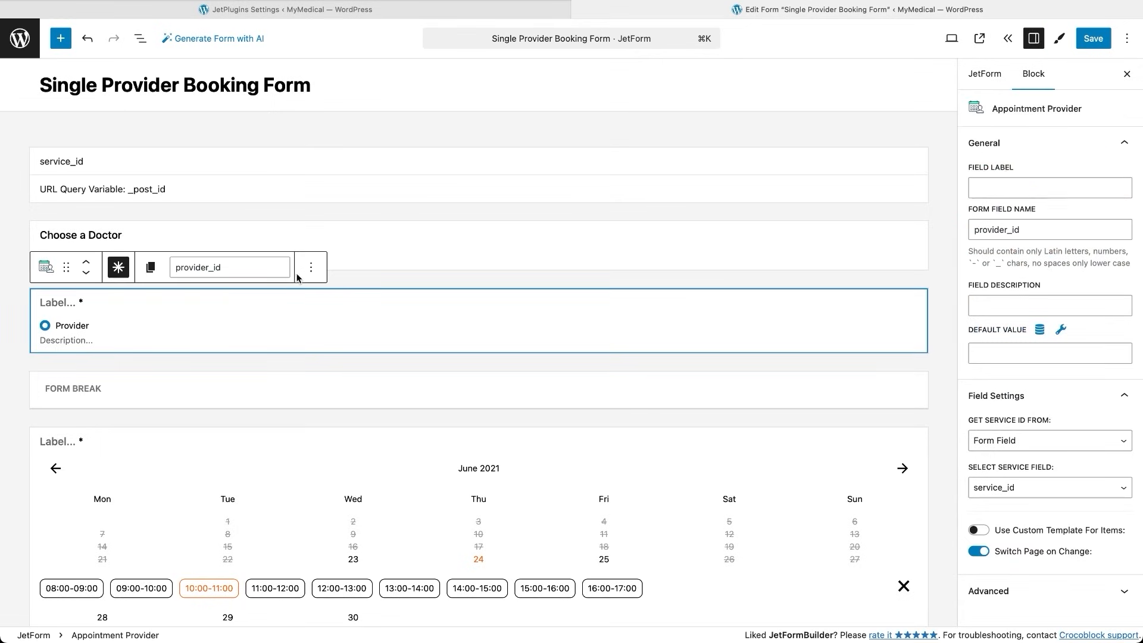
{"action": "left_click", "coordinate": [311, 269]}
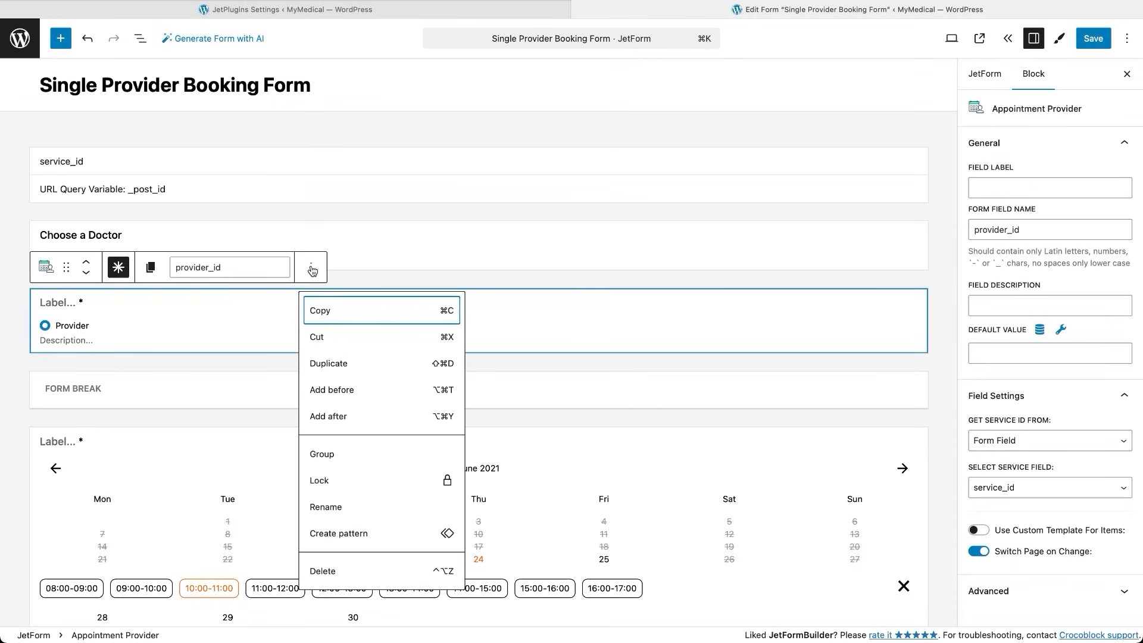
{"action": "left_click", "coordinate": [322, 572]}
Insert a Select Field block below the Choose a Doctor heading.
{"action": "left_click", "coordinate": [413, 298]}
{"action": "left_click", "coordinate": [480, 277]}
{"action": "type", "text": "select"}
{"action": "left_click", "coordinate": [411, 368]}
Fill the select field's options from posts of type Services, and make it required with page switching on change.
{"action": "left_click", "coordinate": [180, 393]}
{"action": "left_click", "coordinate": [182, 399]}
{"action": "left_click", "coordinate": [152, 432]}
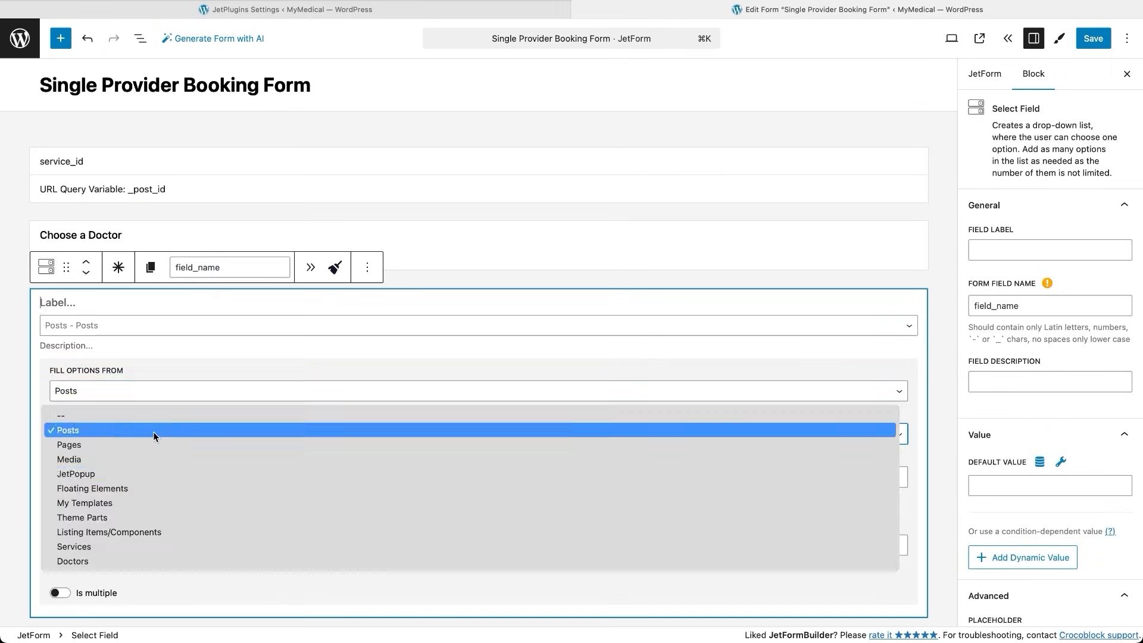
{"action": "left_click", "coordinate": [93, 545]}
{"action": "left_click", "coordinate": [118, 267]}
{"action": "left_click", "coordinate": [310, 267]}
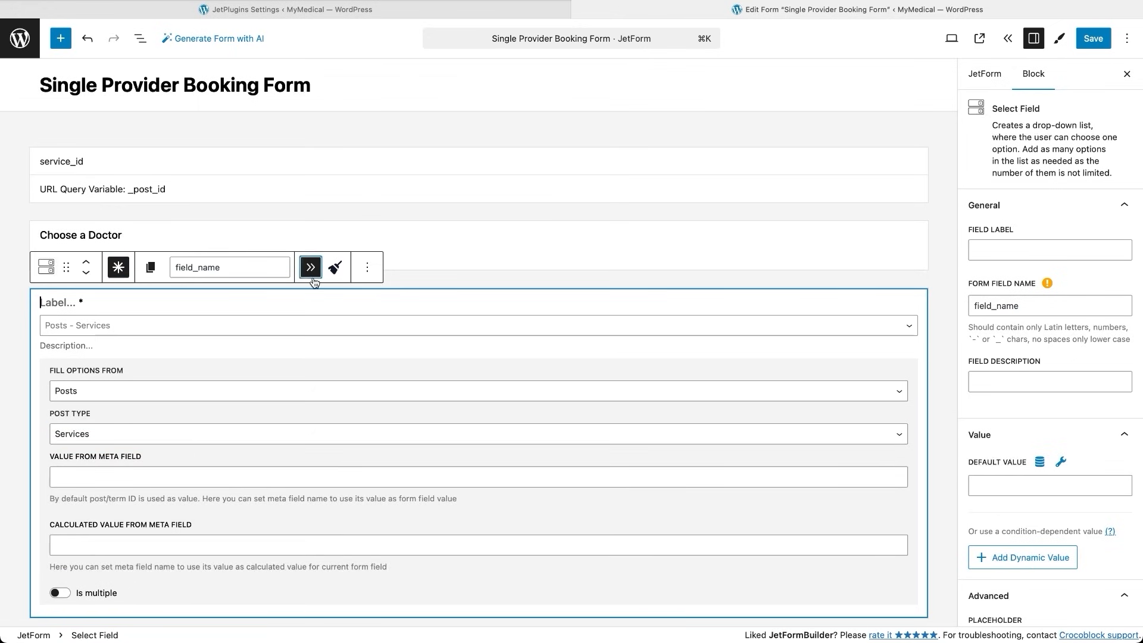
Rename the hidden field as provider_id and change the heading to "Choose a Service".
{"action": "left_click", "coordinate": [103, 163]}
{"action": "left_click", "coordinate": [113, 361]}
{"action": "double_click", "coordinate": [112, 235]}
{"action": "type", "text": "Service"}
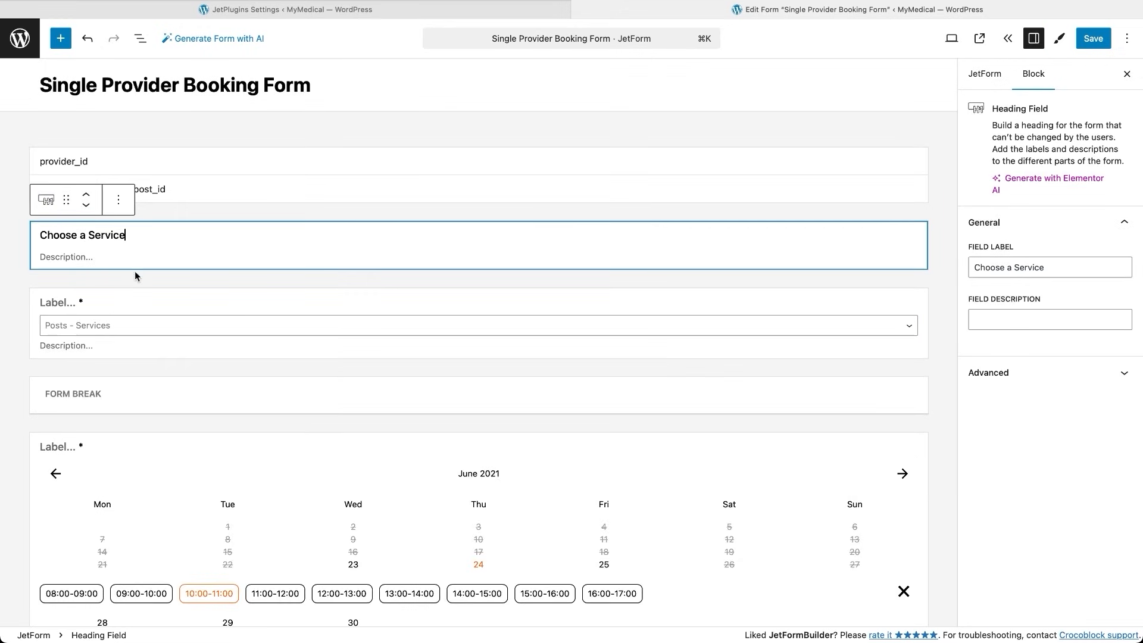
Set the Services select field's form field name to service_id.
{"action": "left_click", "coordinate": [135, 299]}
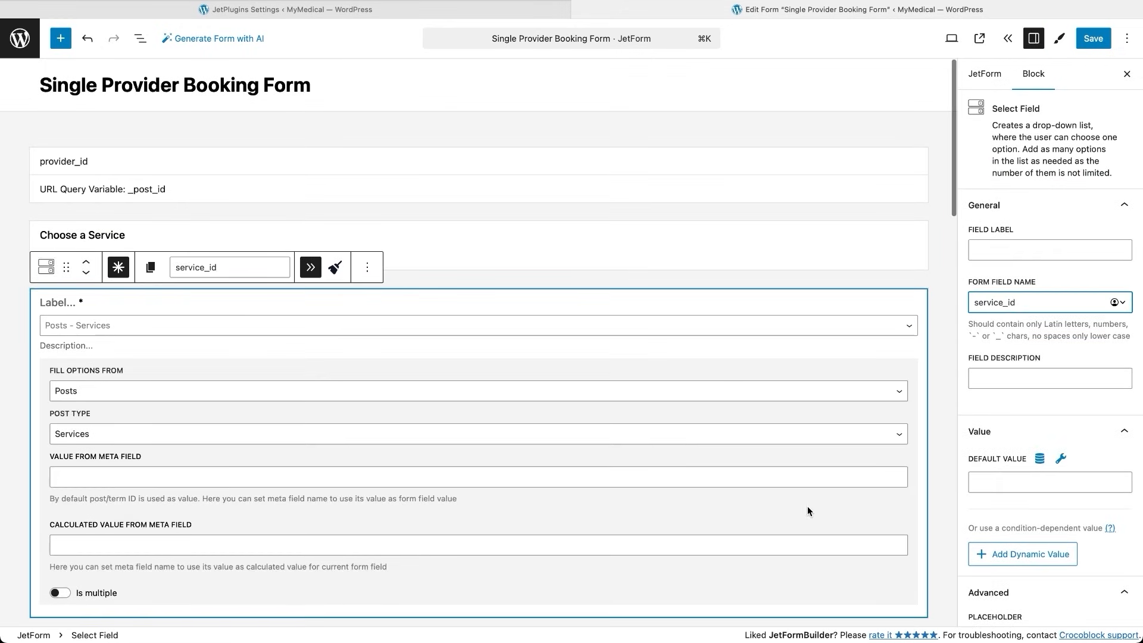
Check the Appointment Date field's service and provider sources and open the Insert appointment post-submit action for editing.
{"action": "scroll", "coordinate": [808, 506], "scroll_direction": "down", "scroll_amount": 10}
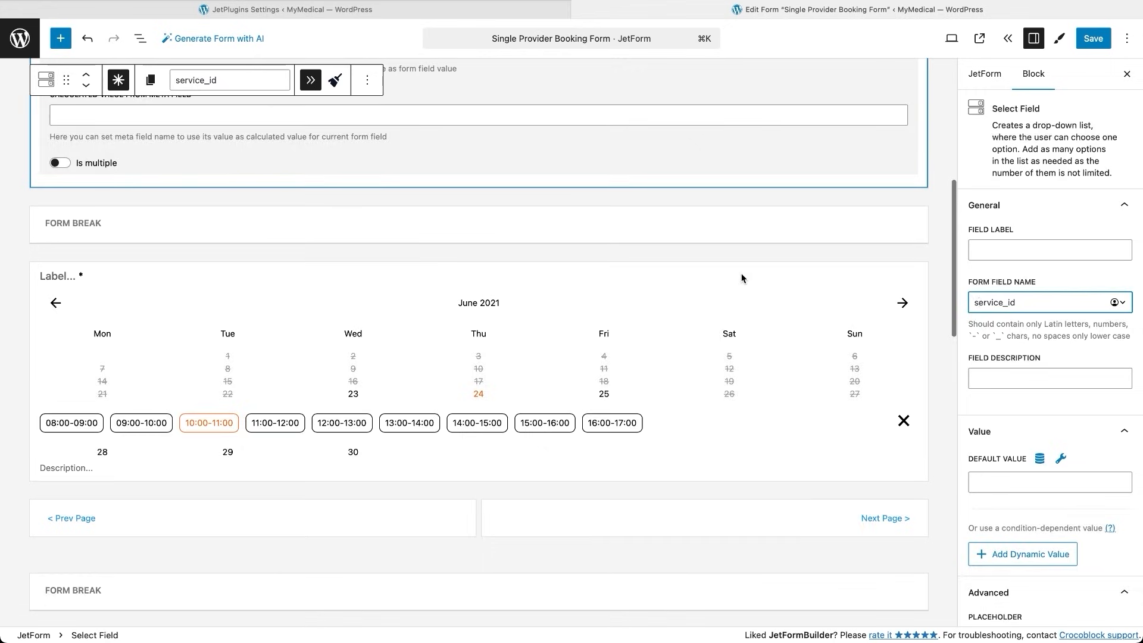
{"action": "left_click", "coordinate": [741, 278]}
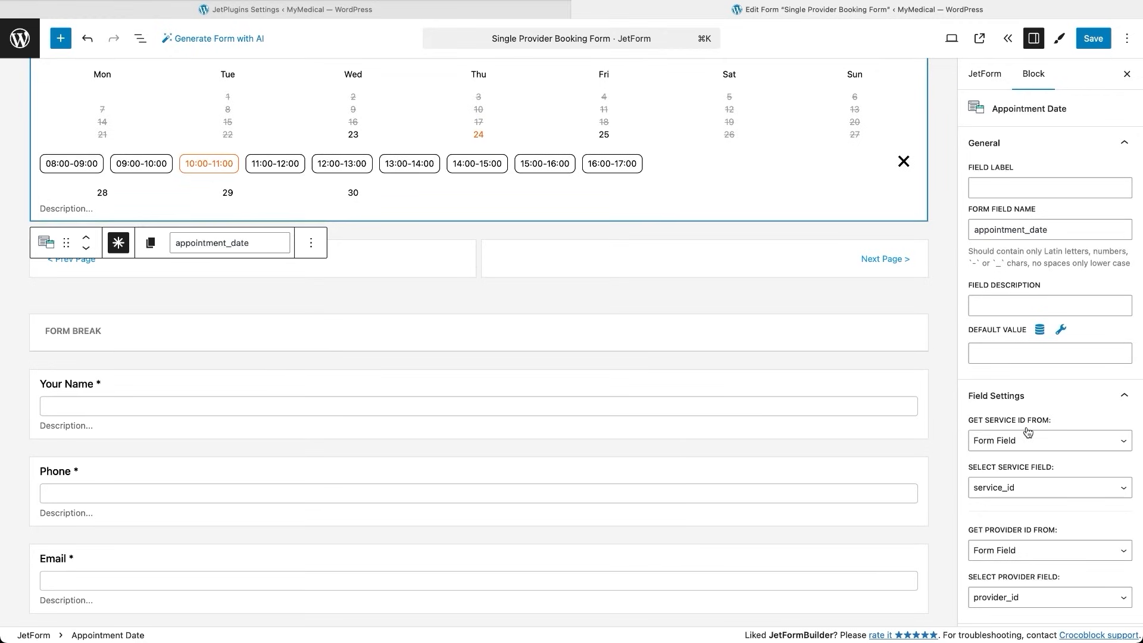
{"action": "left_click", "coordinate": [995, 76]}
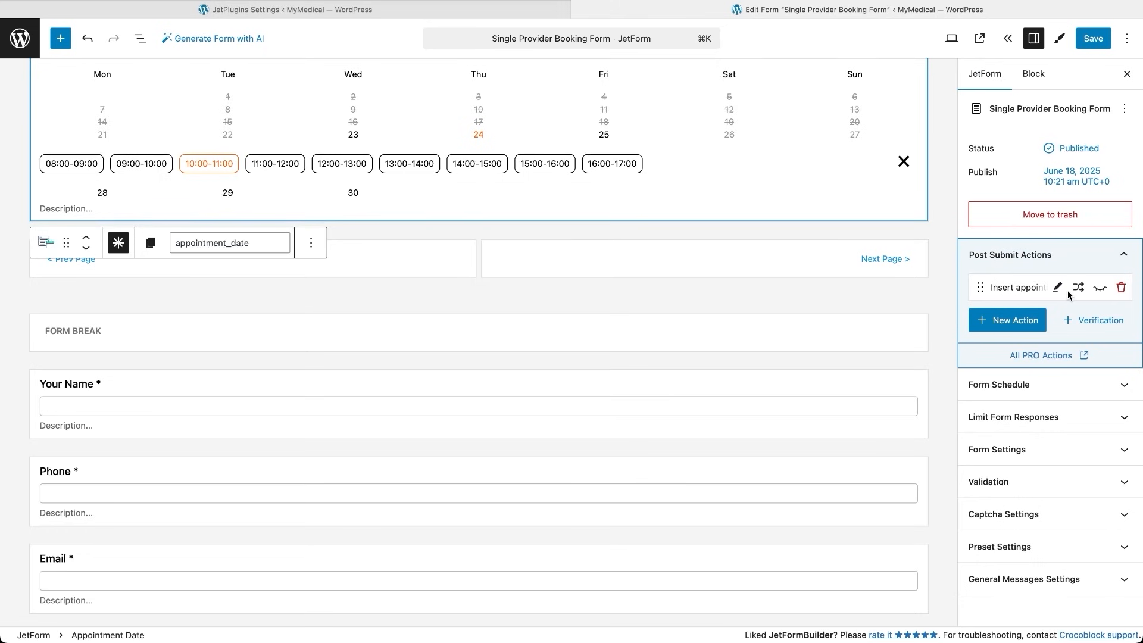
{"action": "left_click", "coordinate": [1058, 288]}
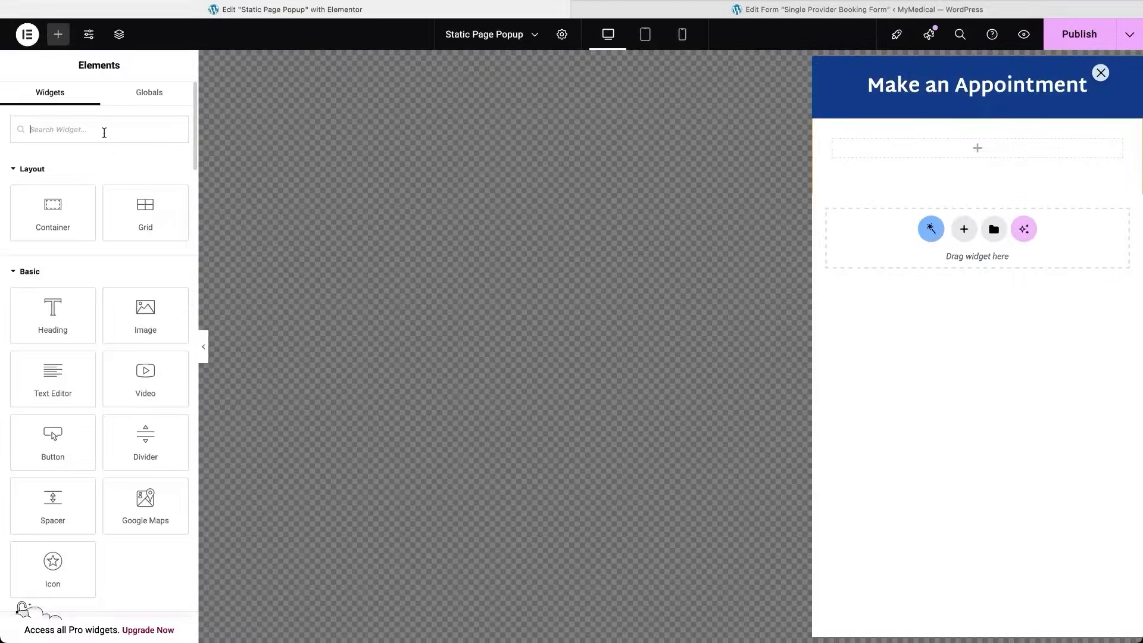
In the Elementor editor, add a JetForm widget below the Static Page Popup's heading and choose Static Page Booking Form.
{"action": "left_click", "coordinate": [102, 129]}
{"action": "type", "text": "jet"}
{"action": "left_click_drag", "start_coordinate": [145, 179], "coordinate": [1002, 161]}
{"action": "left_click", "coordinate": [161, 180]}
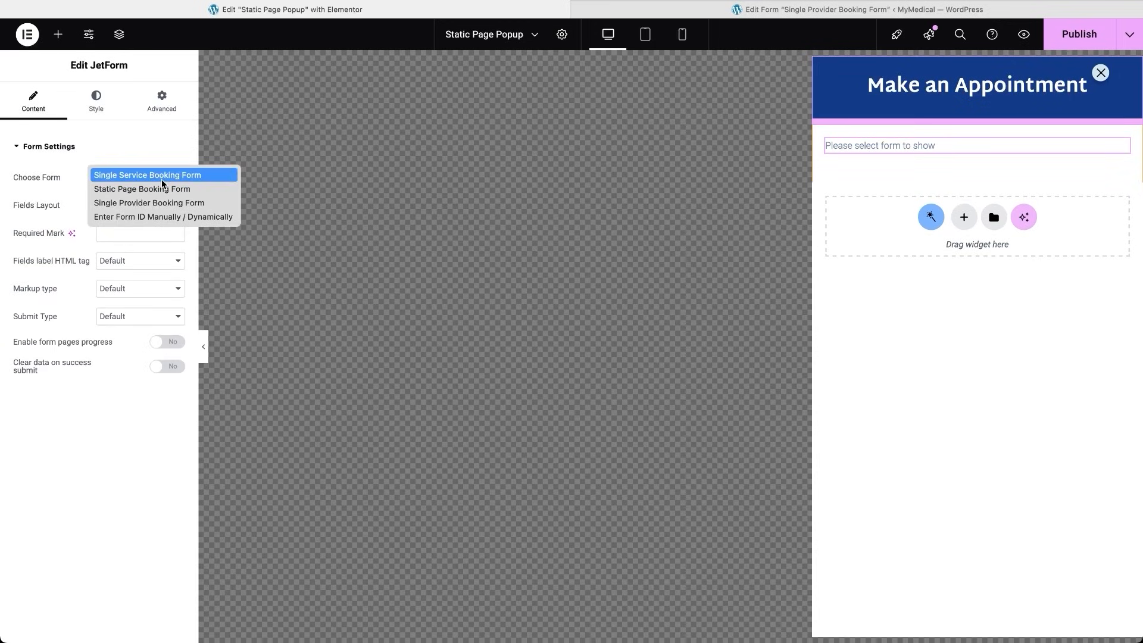
{"action": "left_click", "coordinate": [169, 189]}
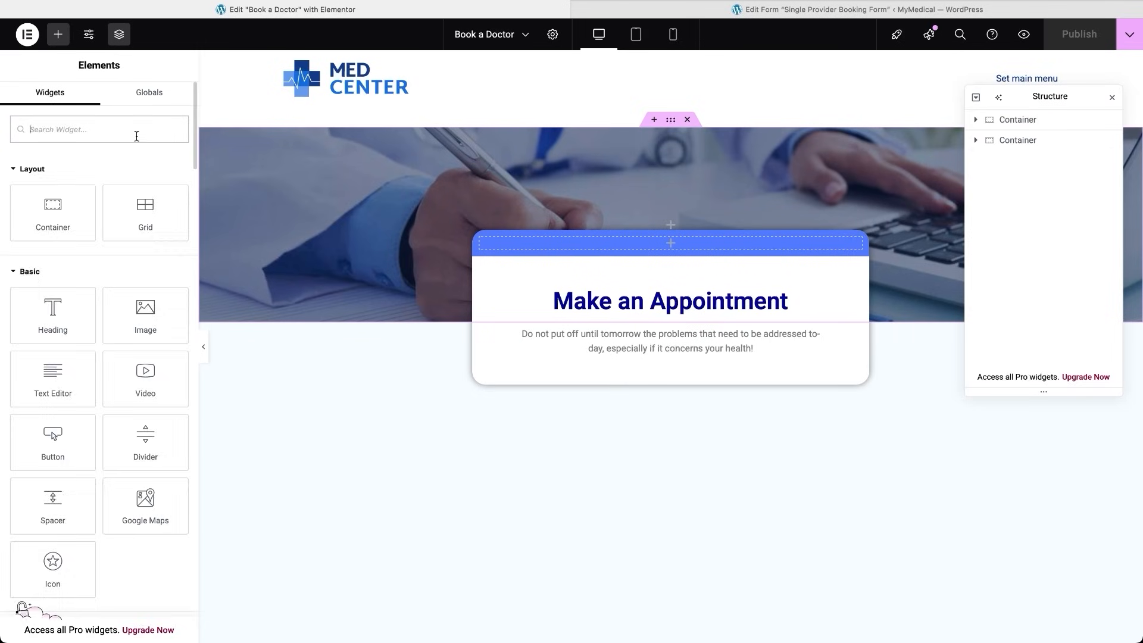
Add a JetForm widget below the intro text on the Book a Doctor page and choose Single Provider Booking Form.
{"action": "type", "text": "jet"}
{"action": "left_click_drag", "start_coordinate": [52, 179], "coordinate": [665, 365]}
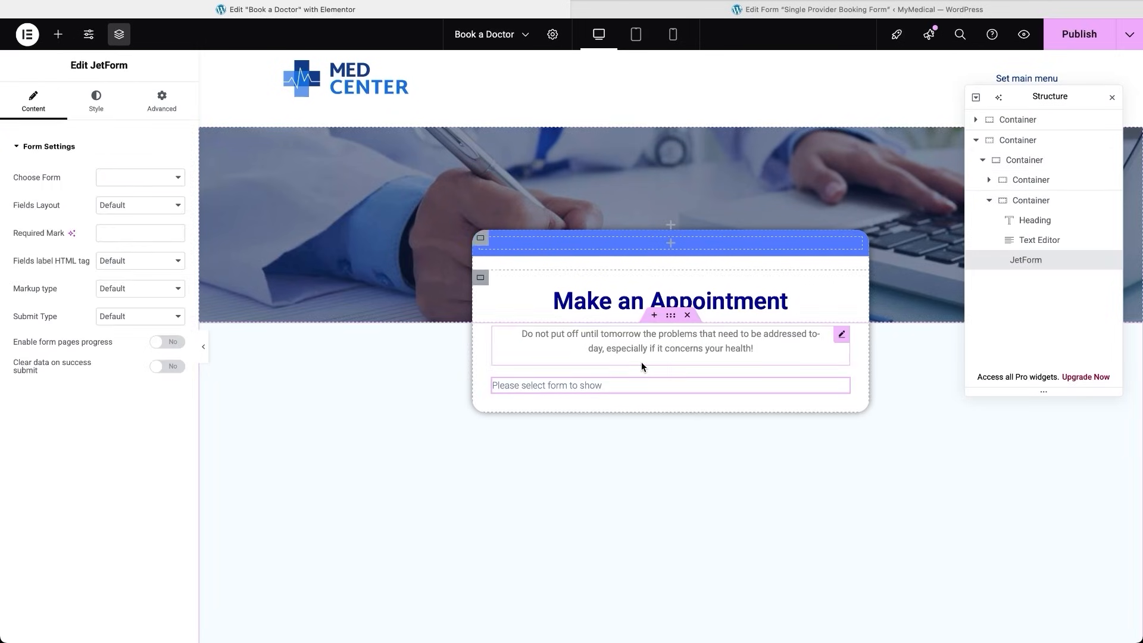
{"action": "left_click", "coordinate": [168, 176]}
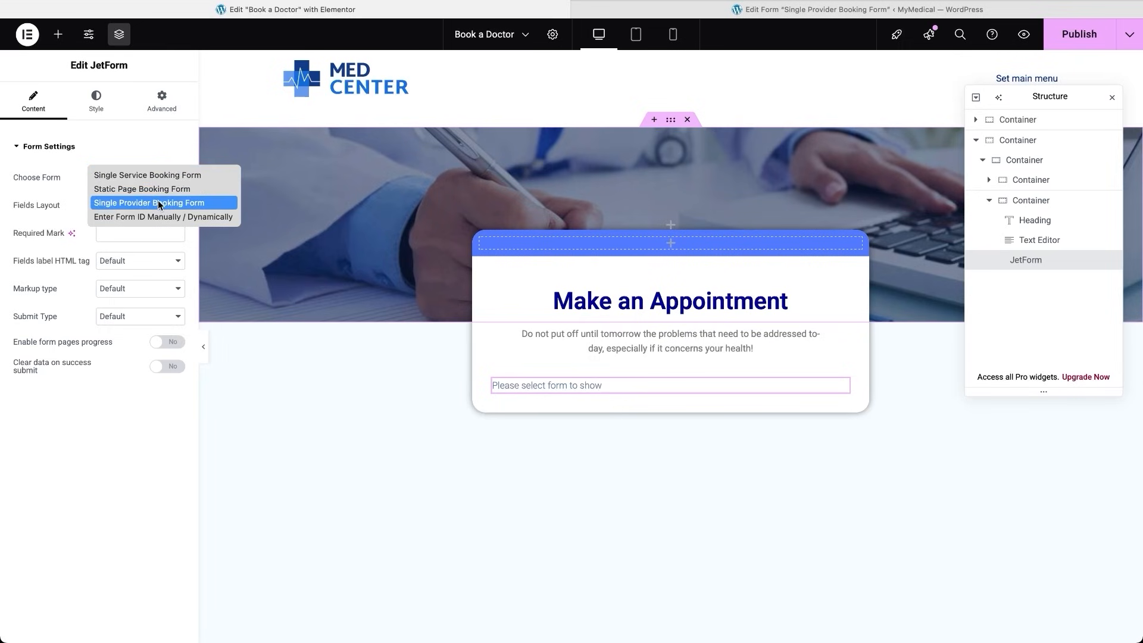
{"action": "left_click", "coordinate": [158, 203]}
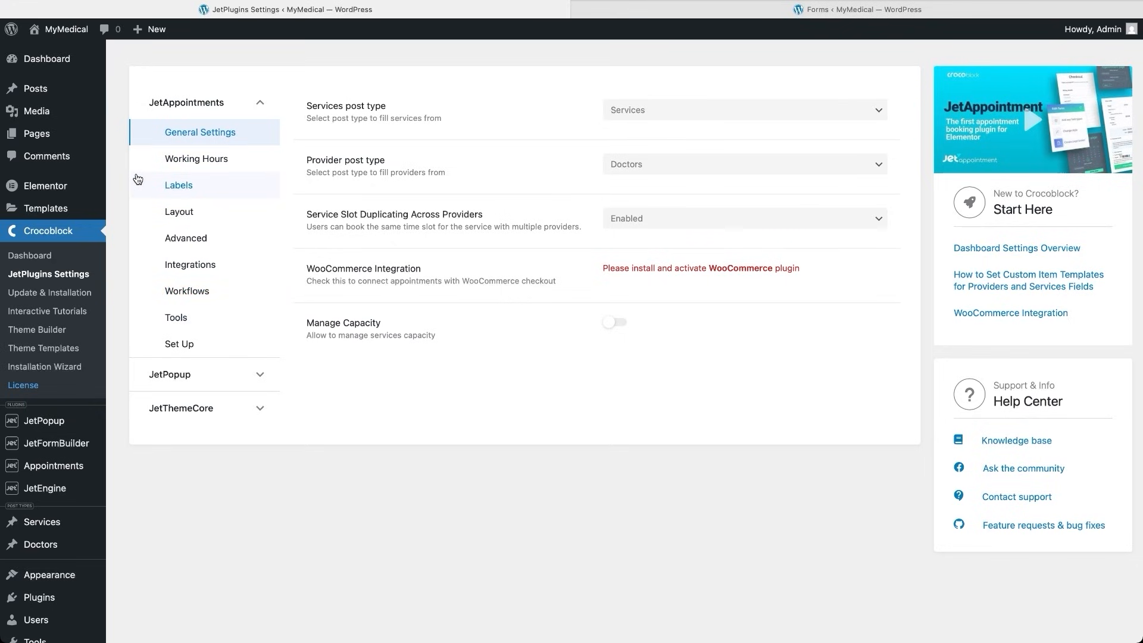
Review the Working Hours and Labels settings of JetAppointments and enable the timezones picker in the calendar in the Layout settings.
{"action": "left_click", "coordinate": [245, 162]}
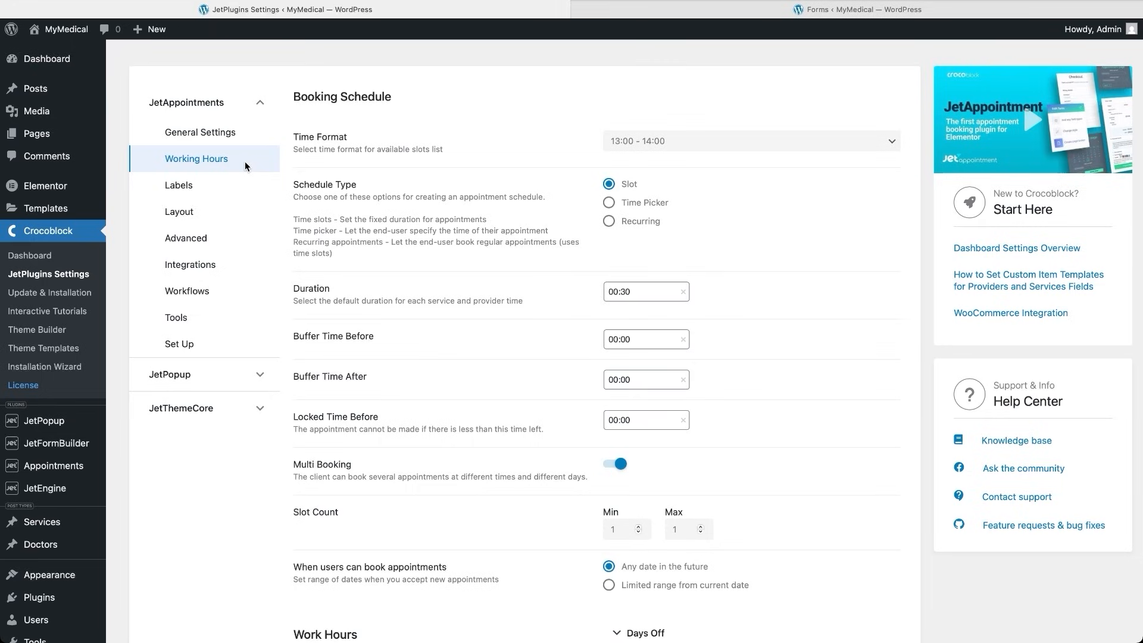
{"action": "left_click", "coordinate": [177, 188]}
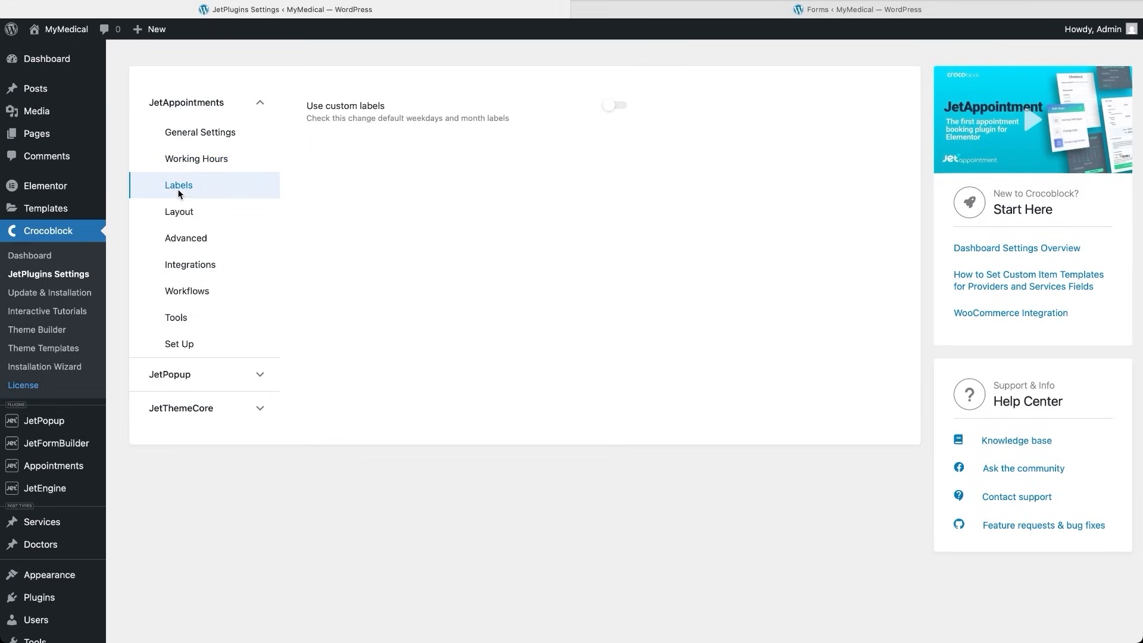
{"action": "left_click", "coordinate": [190, 223]}
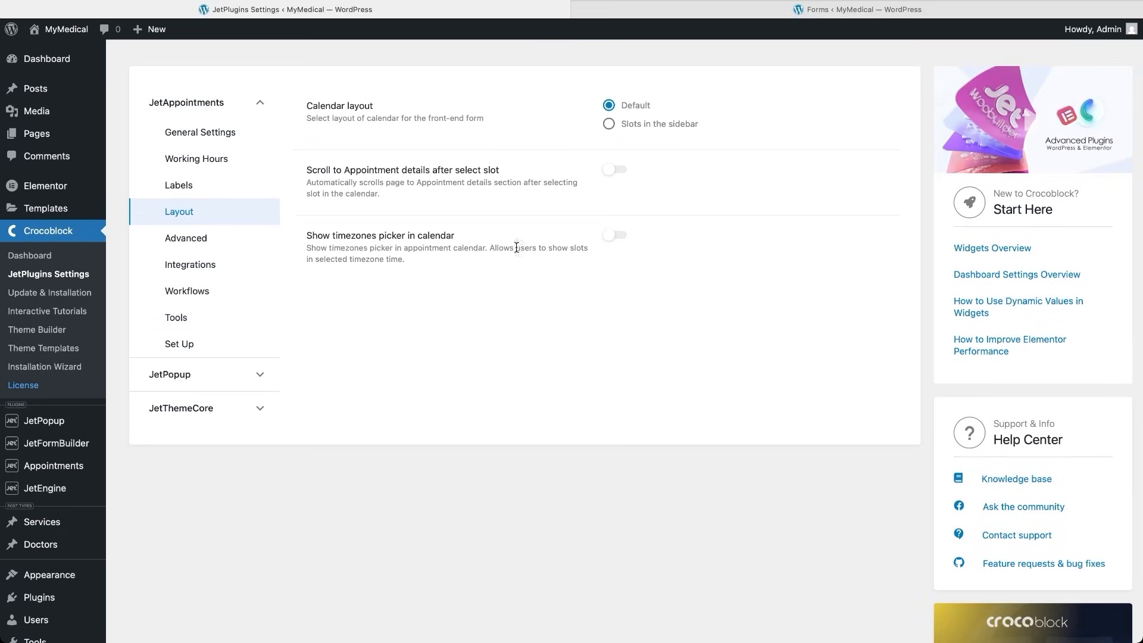
{"action": "left_click", "coordinate": [623, 238]}
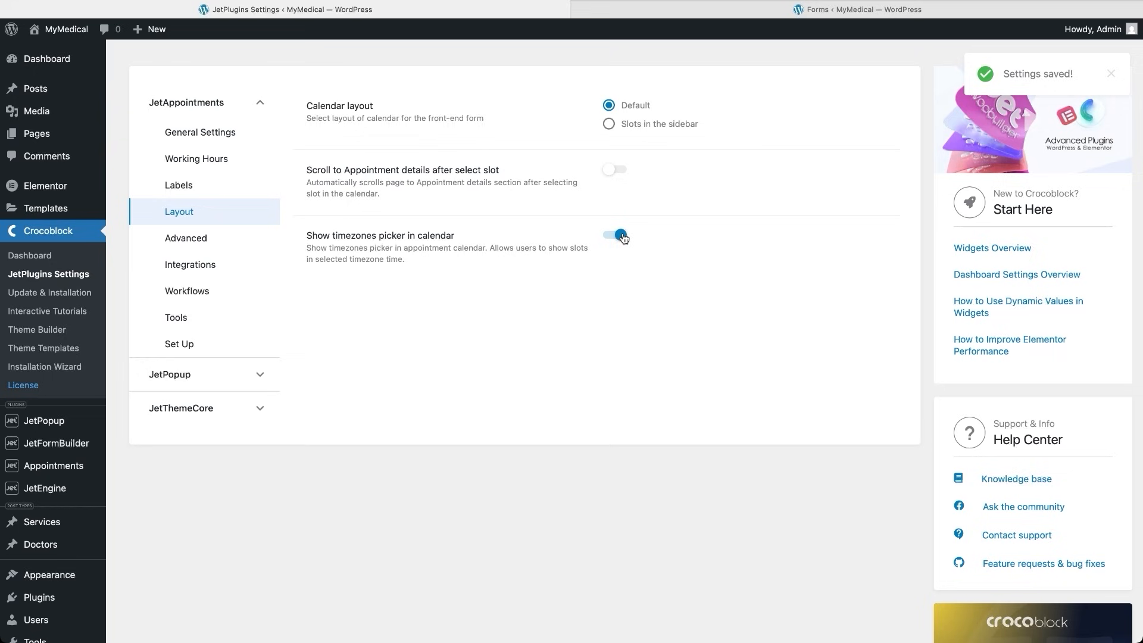
Check the Advanced and Integrations settings, and activate Workflows with one new workflow item.
{"action": "left_click", "coordinate": [228, 238]}
{"action": "left_click", "coordinate": [223, 263]}
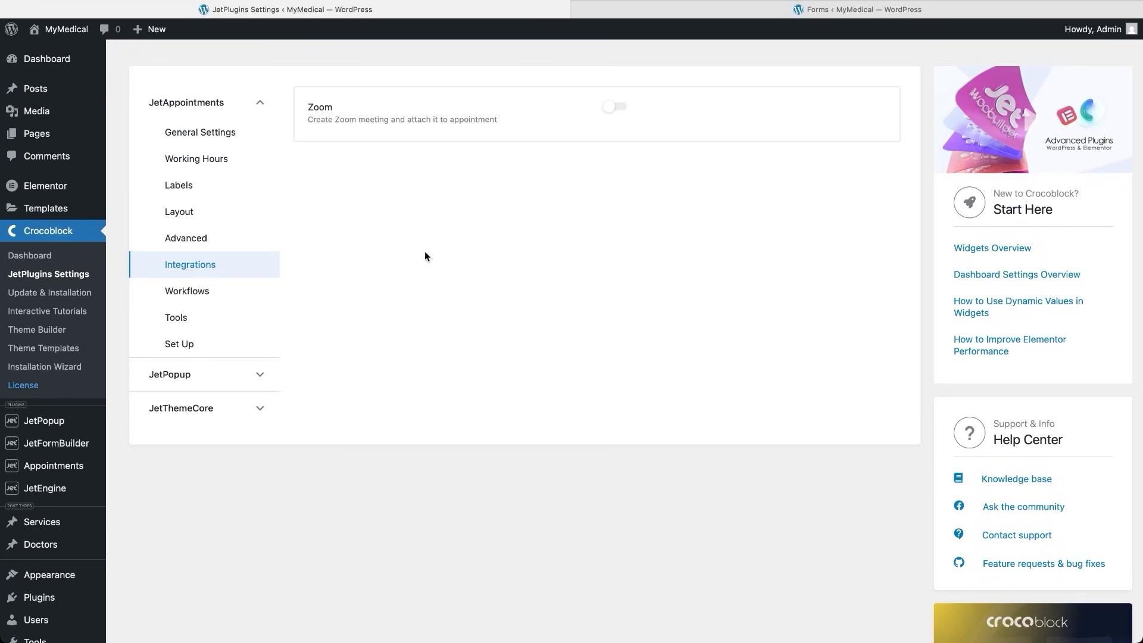
{"action": "left_click", "coordinate": [204, 290]}
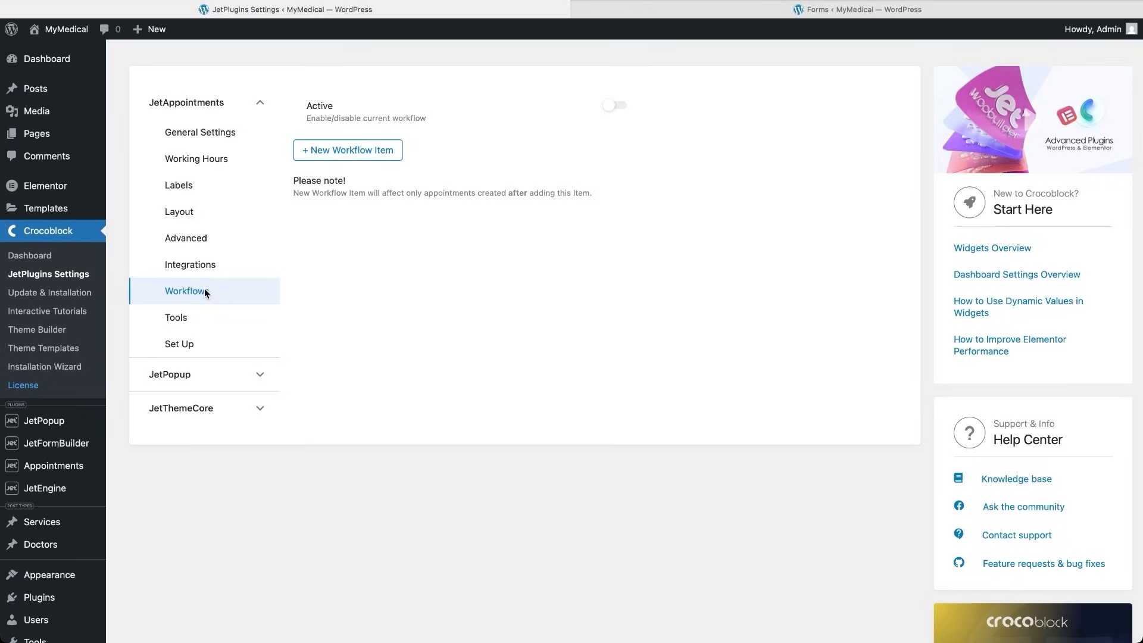
{"action": "left_click", "coordinate": [619, 107]}
{"action": "left_click", "coordinate": [380, 152]}
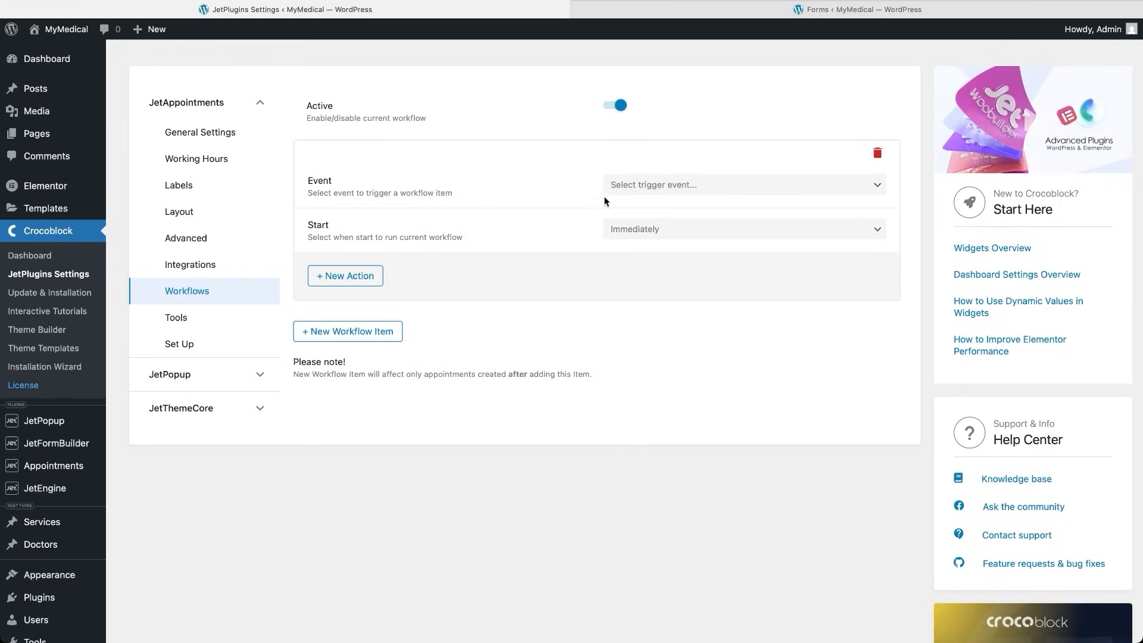
Examine the trigger events and start options available for the new workflow item.
{"action": "left_click", "coordinate": [717, 193]}
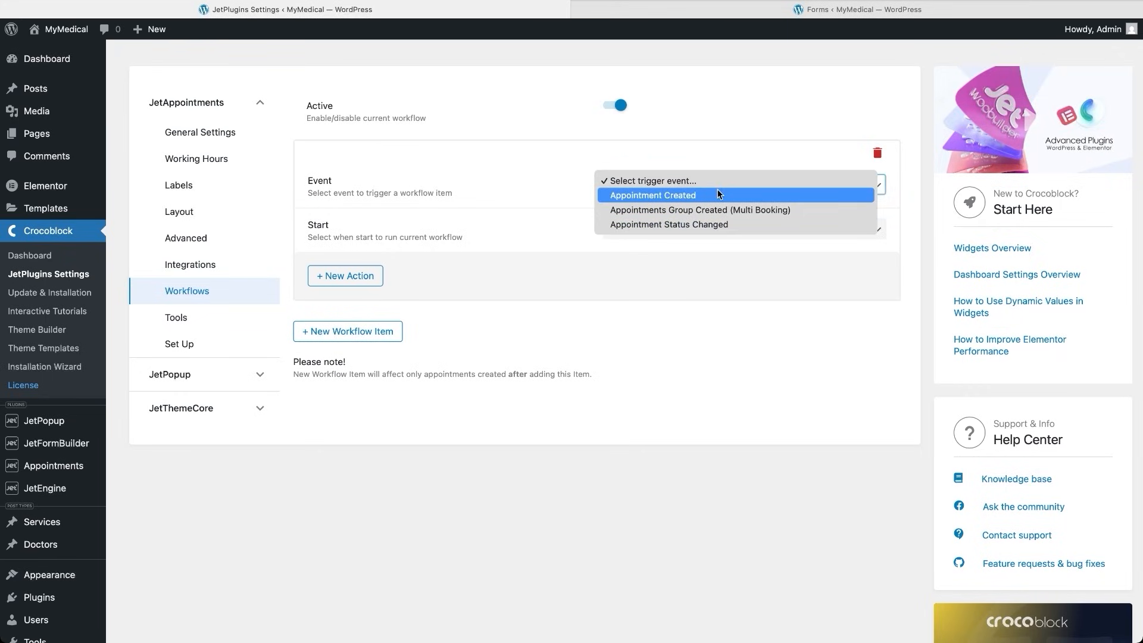
{"action": "left_click", "coordinate": [691, 165]}
{"action": "left_click", "coordinate": [715, 229]}
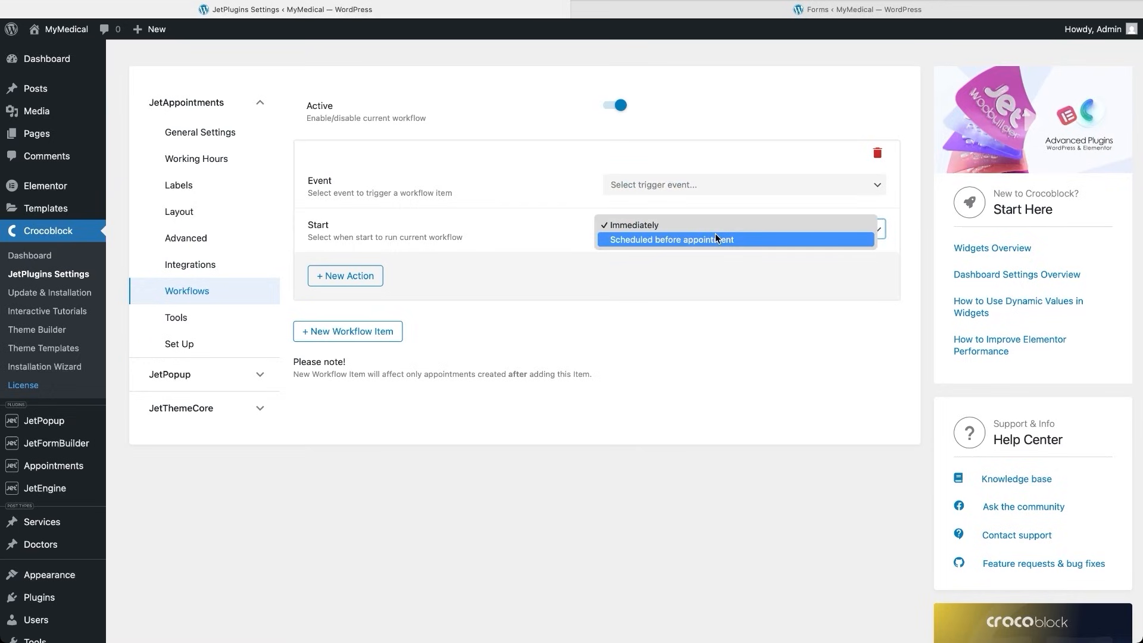
{"action": "left_click", "coordinate": [555, 228]}
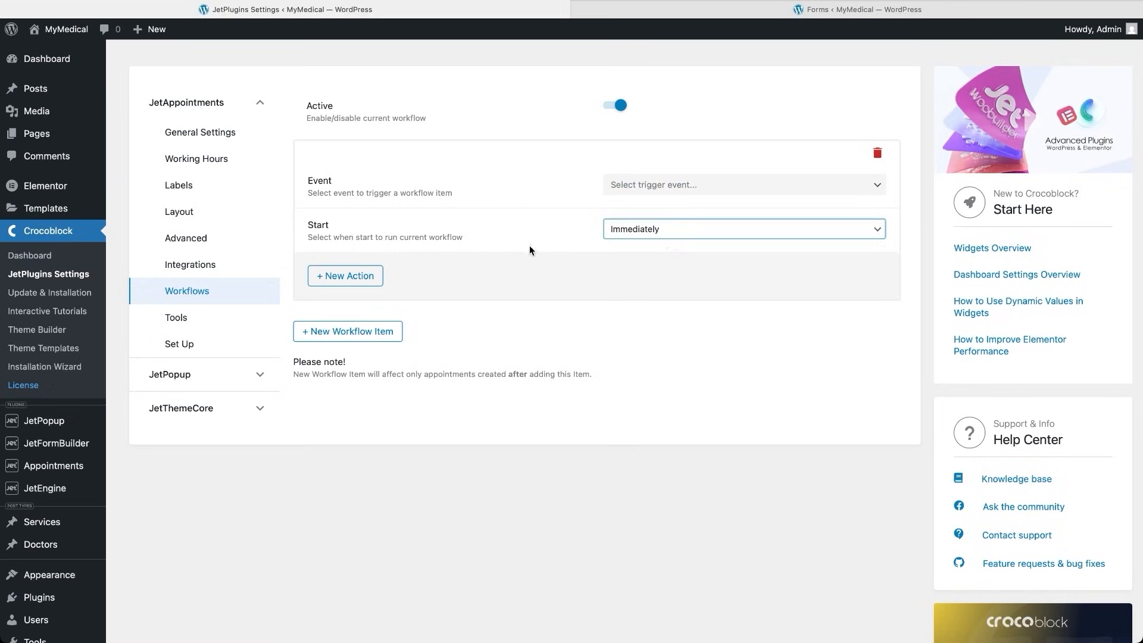
Add an action to the workflow item, try Call a Webhook as its type, and set it back to Send Email.
{"action": "left_click", "coordinate": [366, 280]}
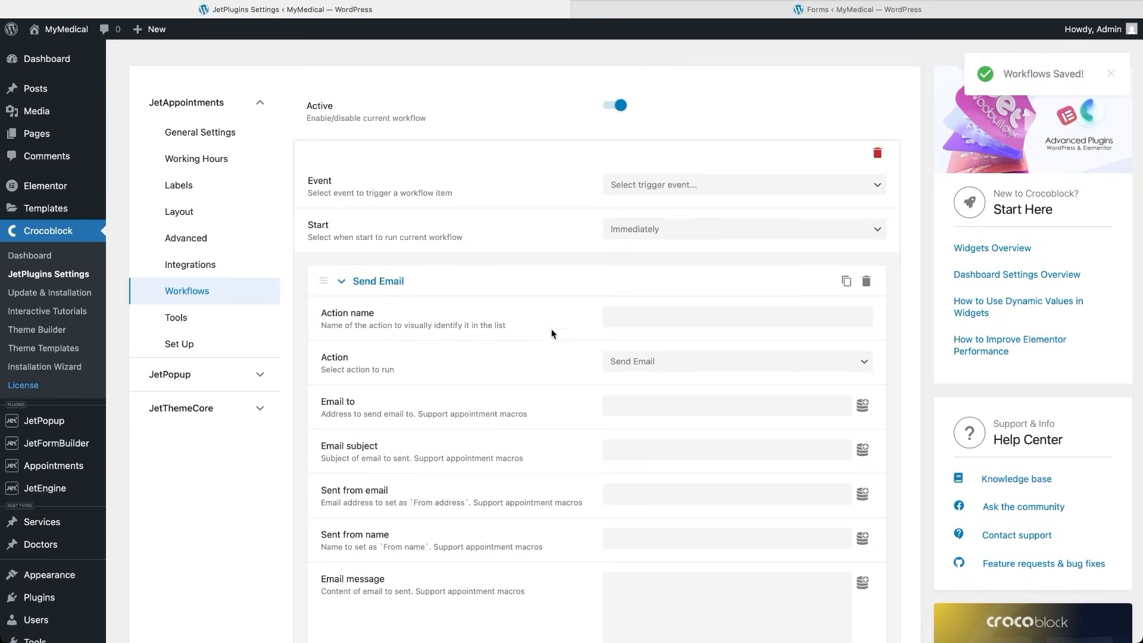
{"action": "left_click", "coordinate": [690, 365]}
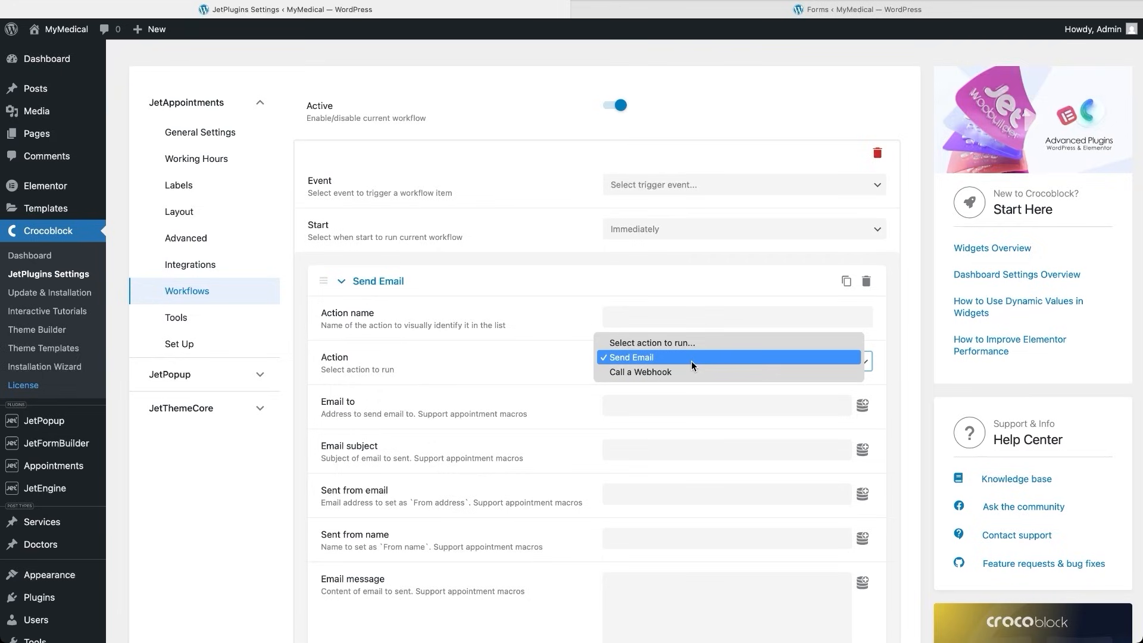
{"action": "left_click", "coordinate": [698, 371]}
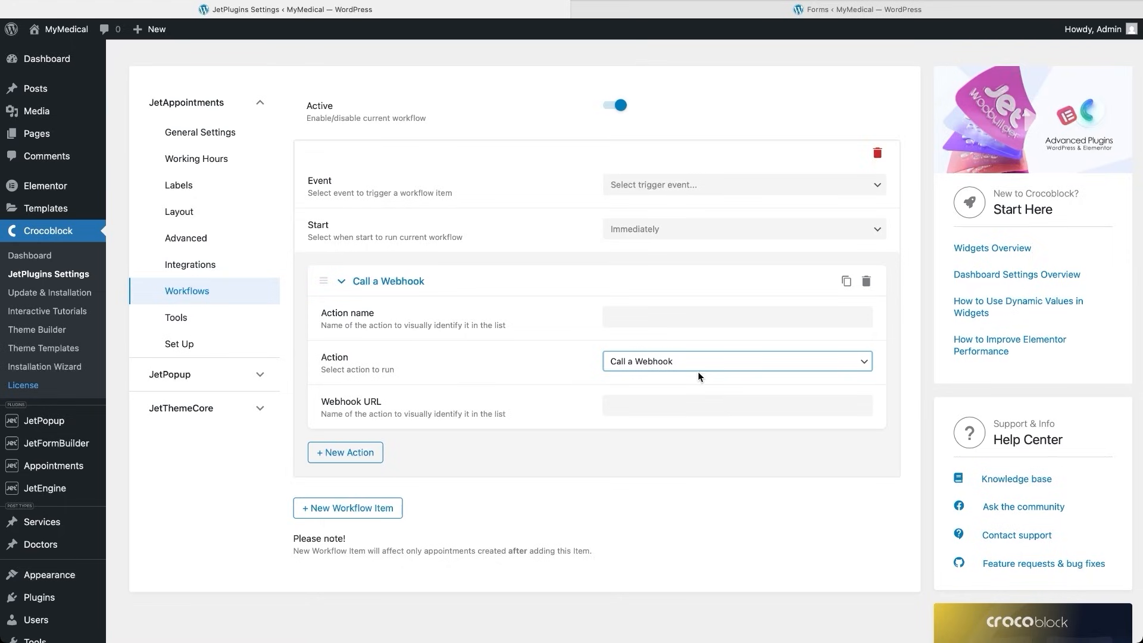
{"action": "left_click", "coordinate": [684, 359]}
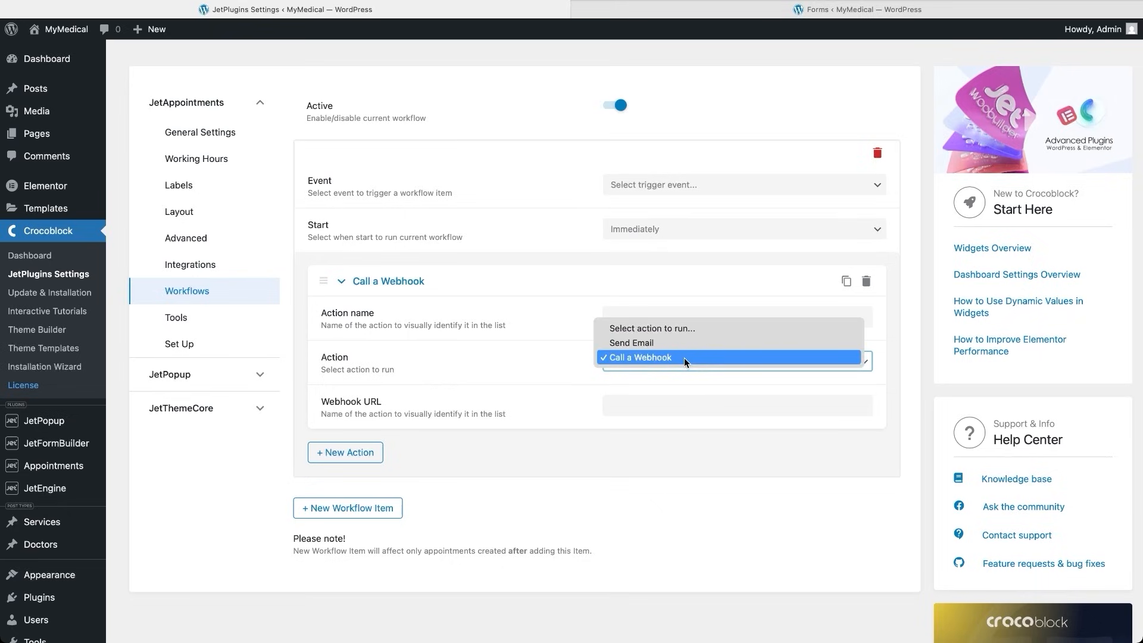
{"action": "left_click", "coordinate": [670, 344]}
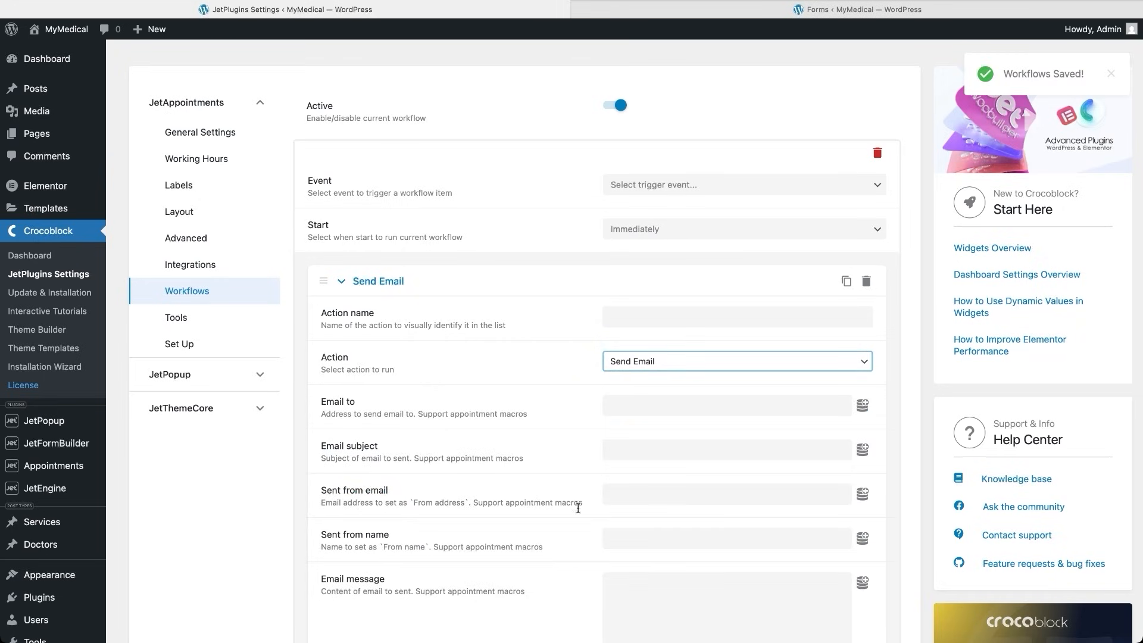
Examine the macros available for the Send Email action's Email to field.
{"action": "scroll", "coordinate": [578, 546], "scroll_direction": "down", "scroll_amount": 2}
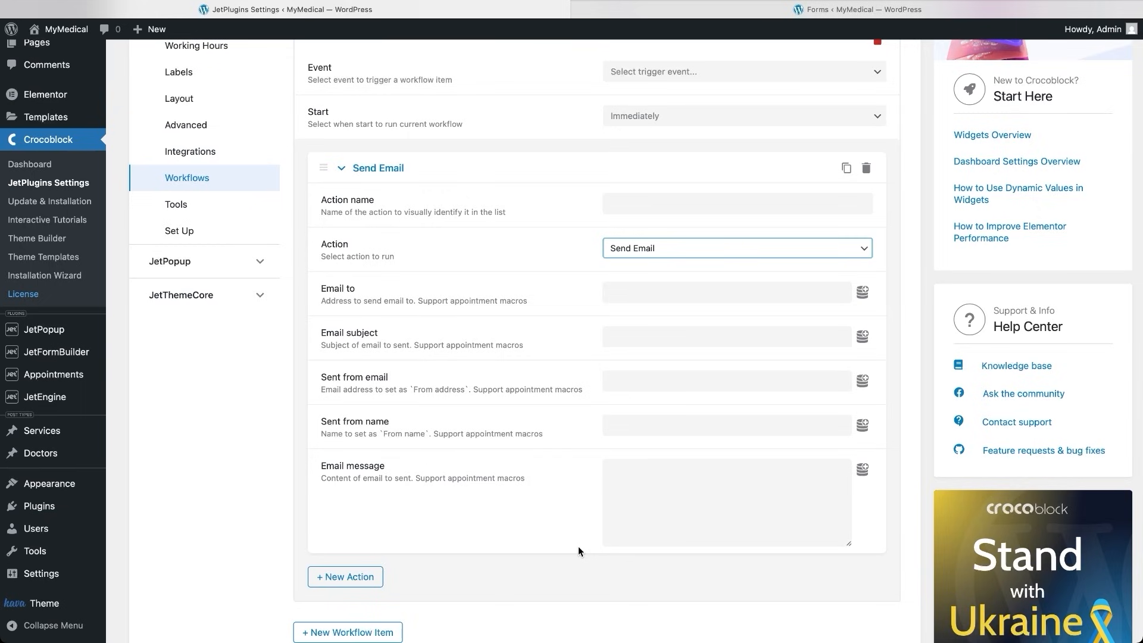
{"action": "left_click", "coordinate": [861, 293]}
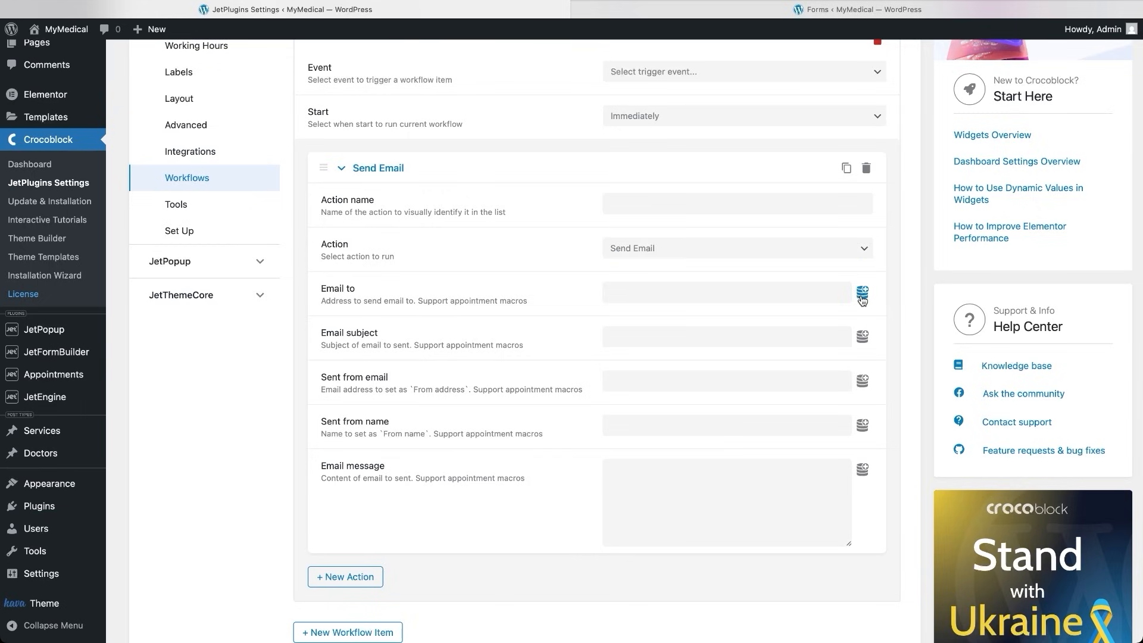
{"action": "scroll", "coordinate": [737, 460], "scroll_direction": "down", "scroll_amount": 2}
{"action": "scroll", "coordinate": [739, 461], "scroll_direction": "down", "scroll_amount": 1}
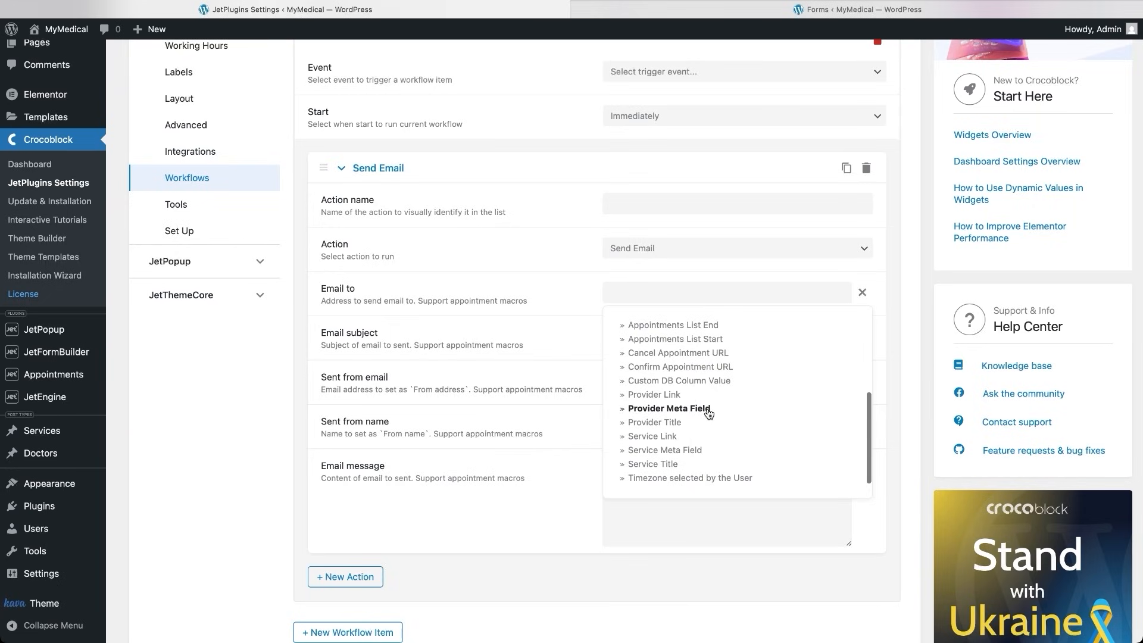
{"action": "left_click", "coordinate": [583, 494]}
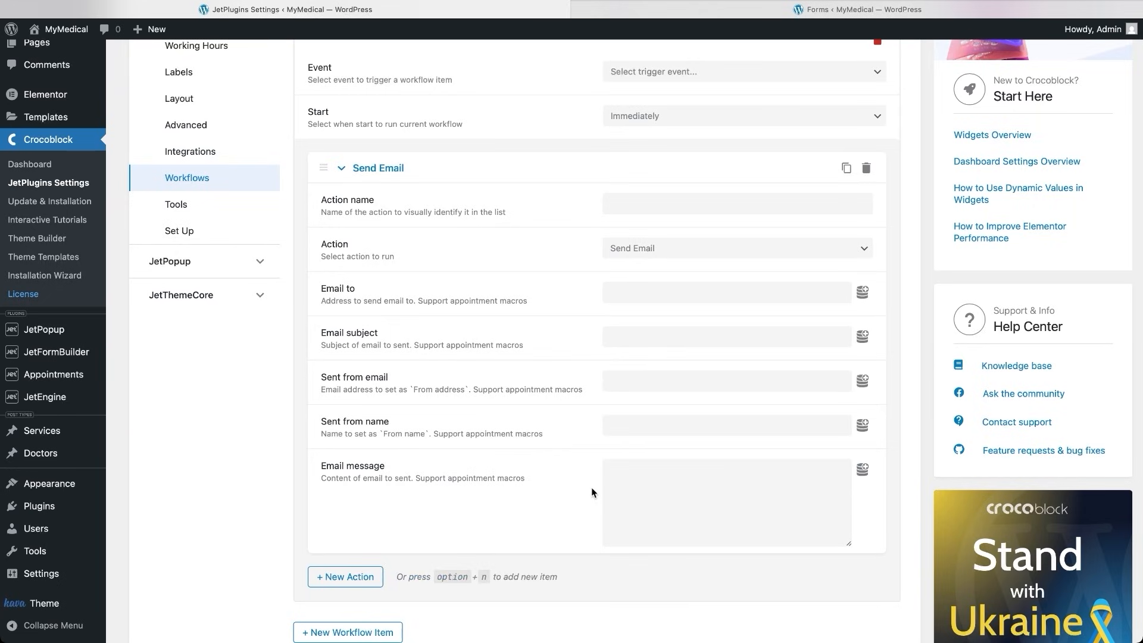
Examine the macros for the Email message field, including the column choices of Custom DB Column Value.
{"action": "left_click", "coordinate": [862, 471]}
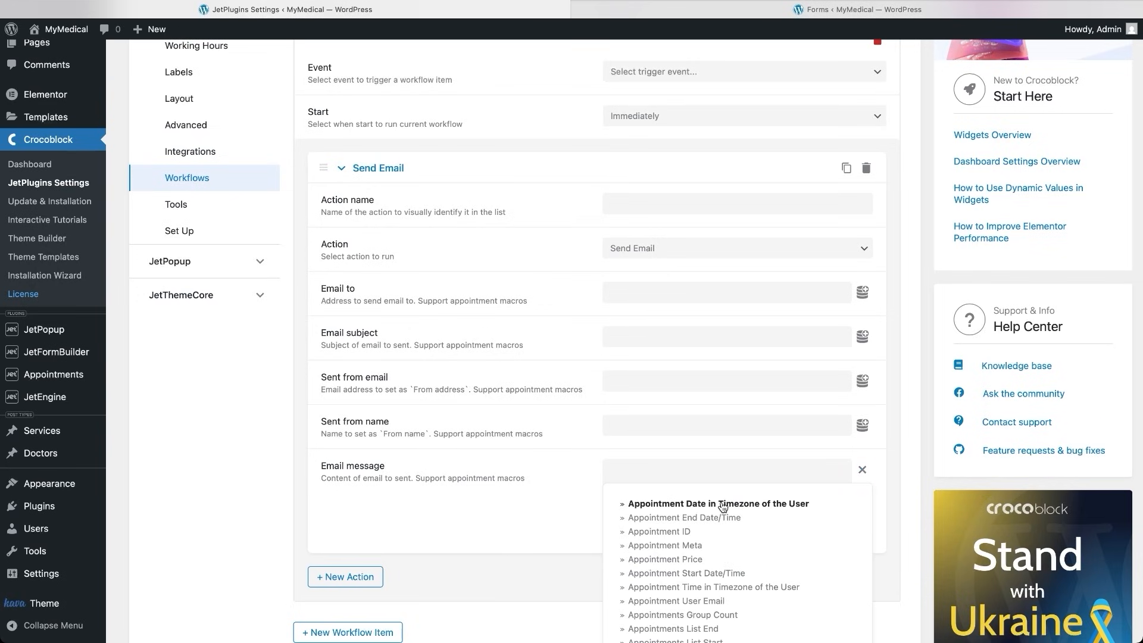
{"action": "scroll", "coordinate": [709, 592], "scroll_direction": "down", "scroll_amount": 3}
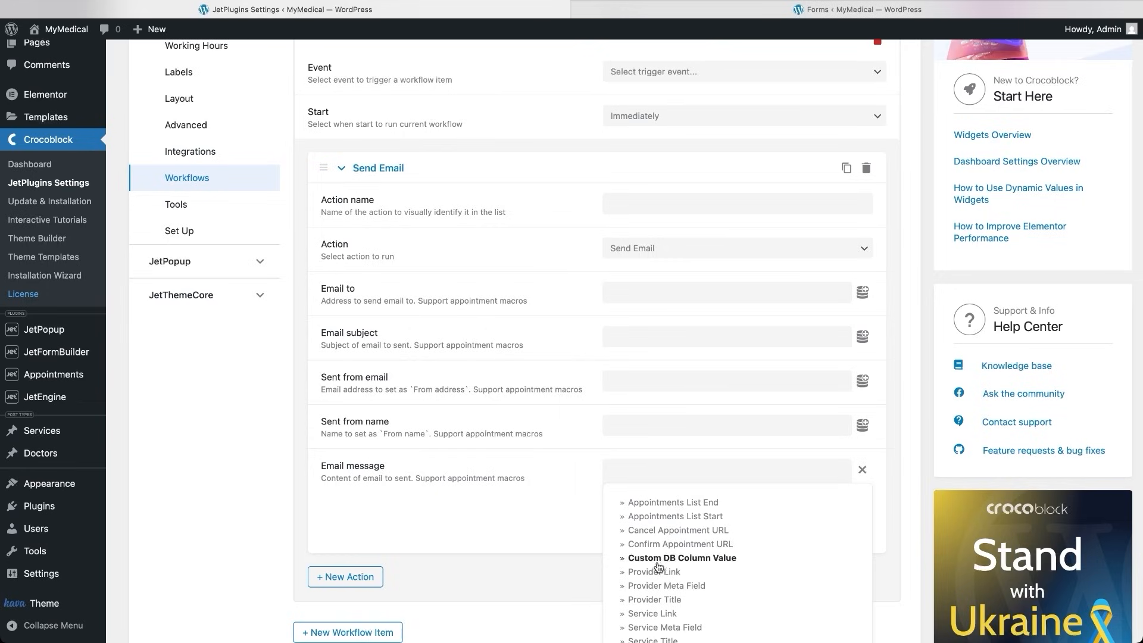
{"action": "left_click", "coordinate": [625, 559]}
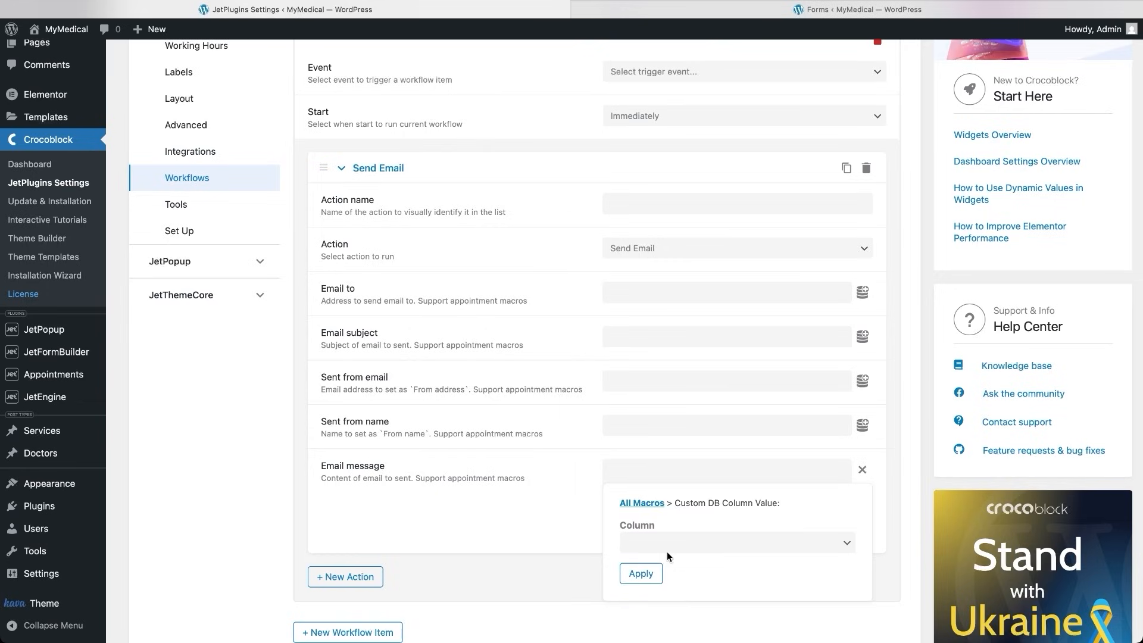
{"action": "left_click", "coordinate": [845, 541]}
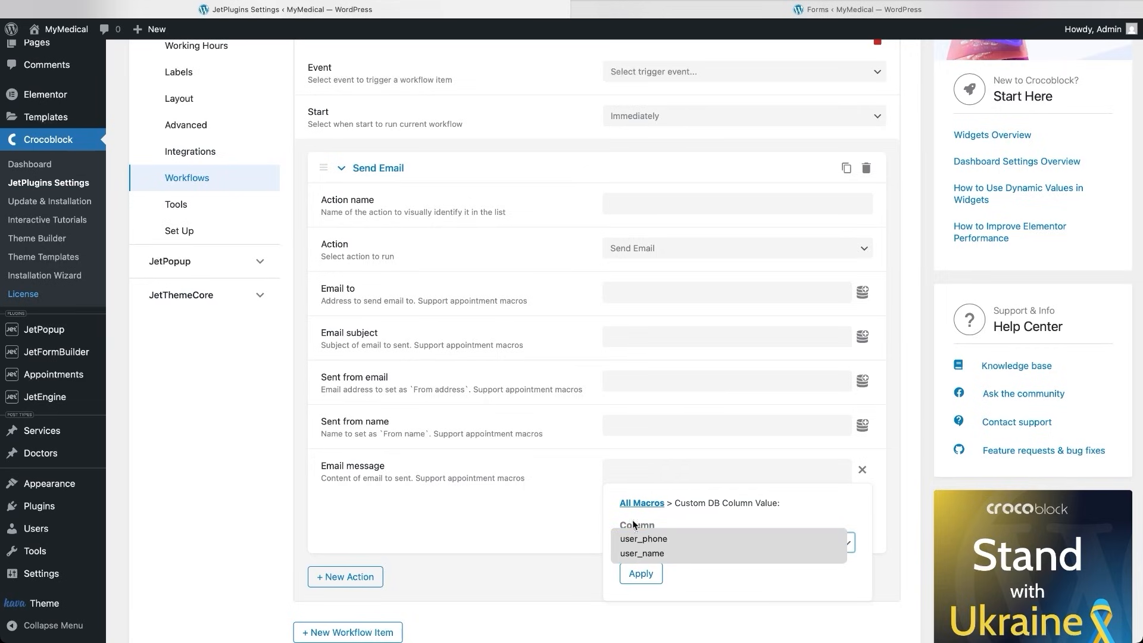
{"action": "left_click", "coordinate": [578, 510]}
{"action": "left_click", "coordinate": [578, 511]}
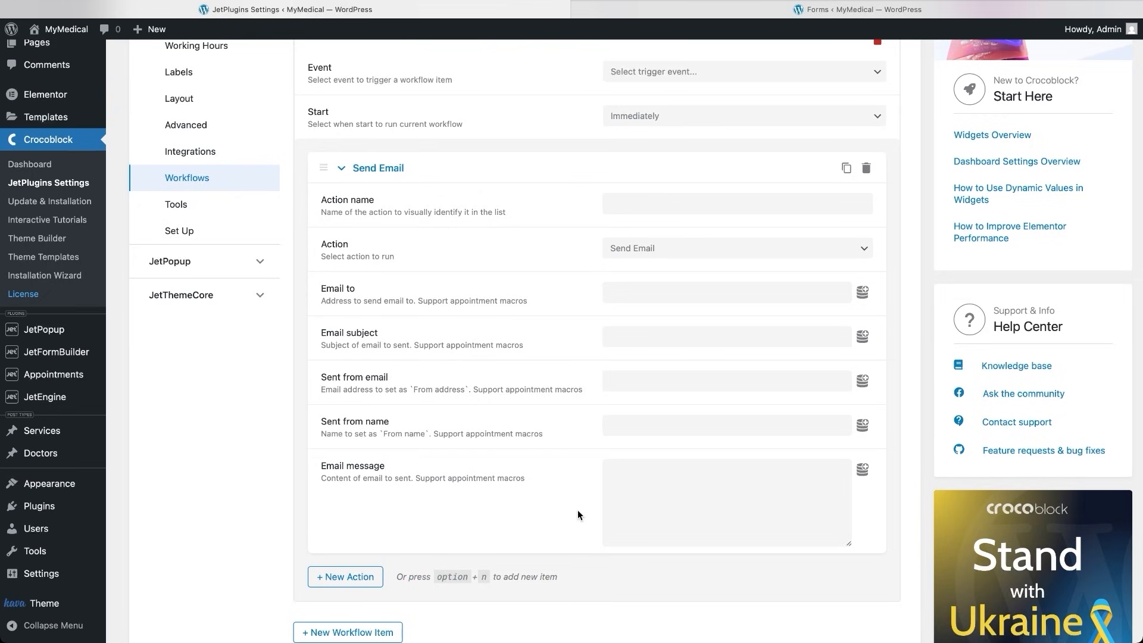
Leave the plugin settings and open the list of all site pages.
{"action": "scroll", "coordinate": [577, 515], "scroll_direction": "up", "scroll_amount": 2}
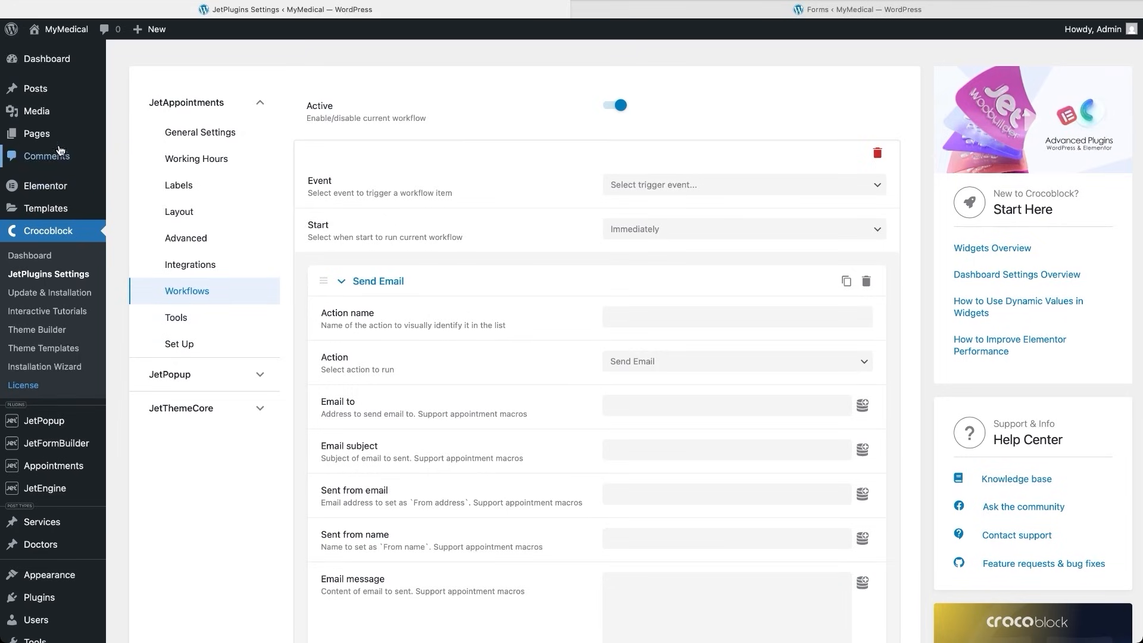
{"action": "mouse_move", "coordinate": [44, 133]}
{"action": "left_click", "coordinate": [133, 135]}
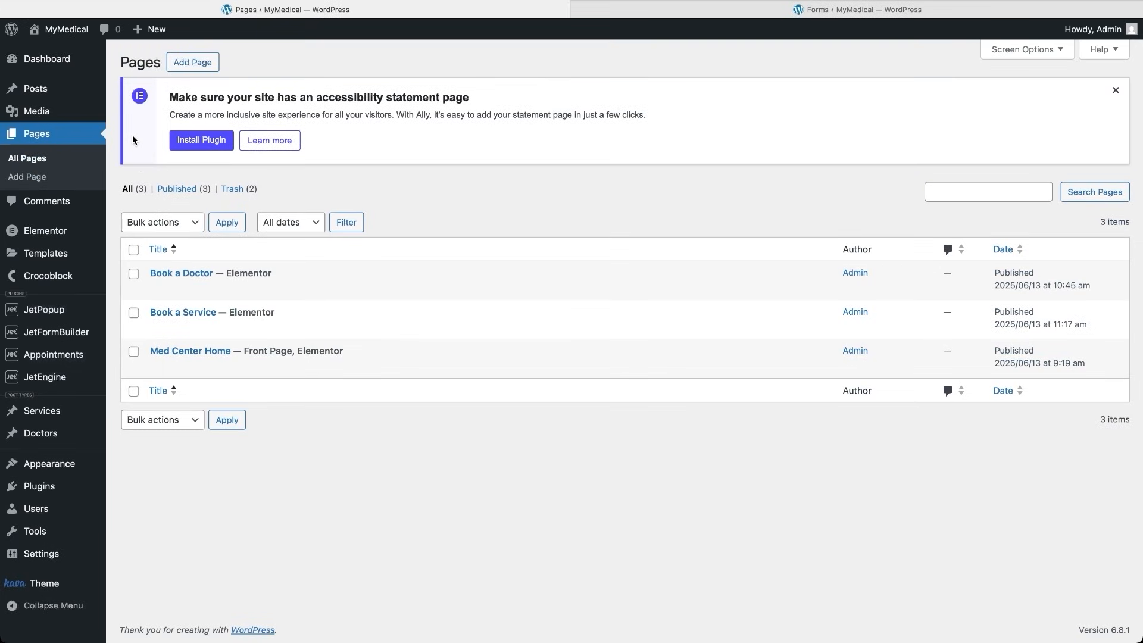